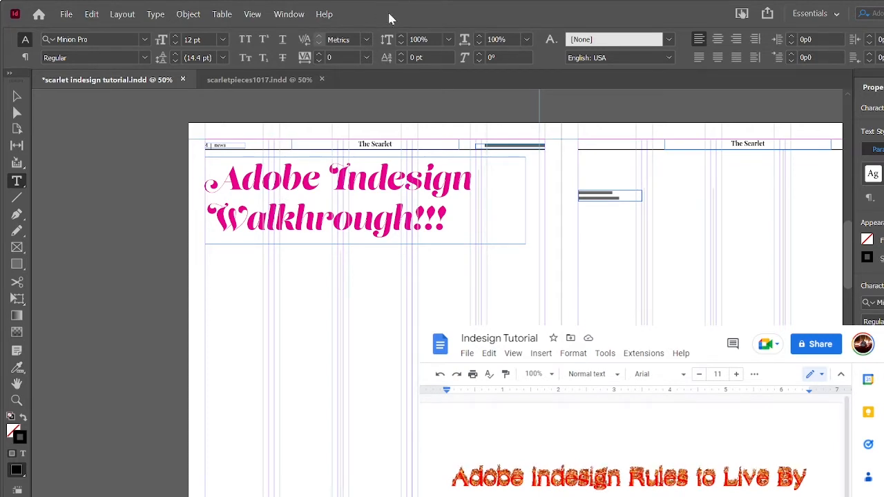
# Step: Look over the page 4–5 spread of the tutorial document, including its headline frame, header and column guides
pyautogui.hscroll(8, 511, 256)
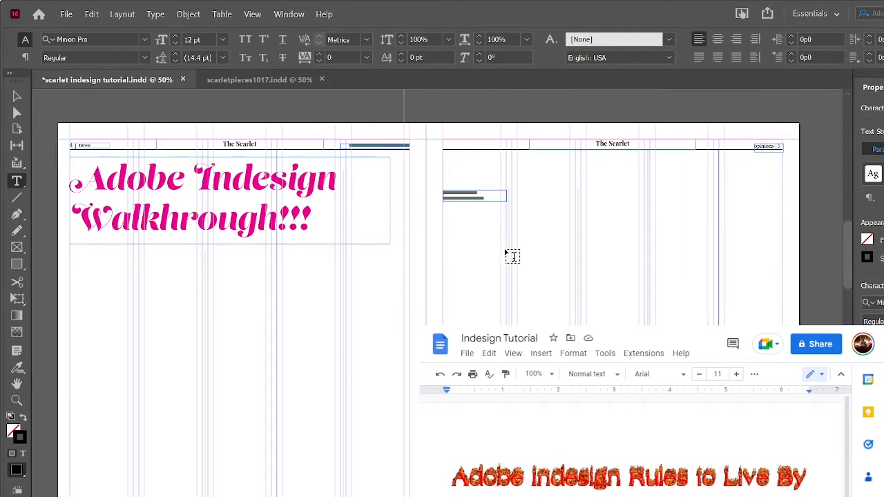
pyautogui.hscroll(-6, 512, 256)
pyautogui.hscroll(-5, 511, 256)
pyautogui.scroll(-4, 511, 256)
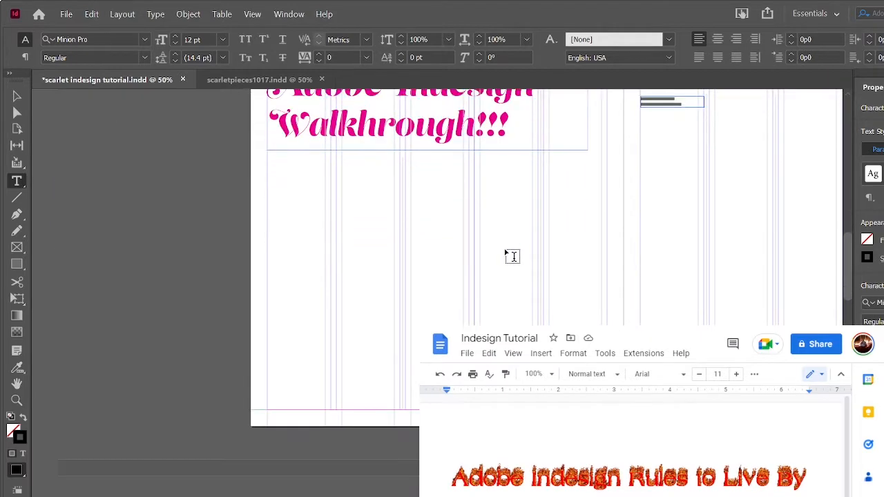
pyautogui.scroll(4, 511, 256)
pyautogui.hscroll(7, 512, 256)
pyautogui.scroll(5, 512, 256)
pyautogui.hscroll(-8, 512, 256)
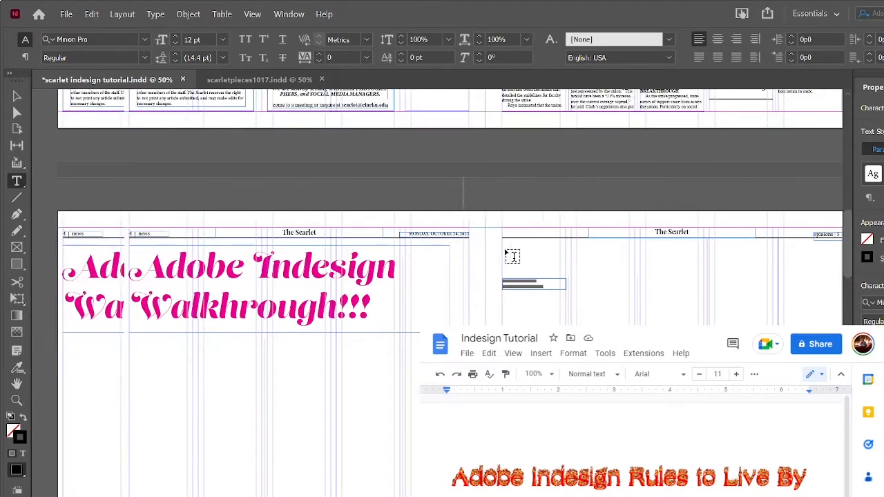
pyautogui.scroll(-12, 512, 256)
pyautogui.scroll(10, 511, 256)
pyautogui.hscroll(6, 512, 256)
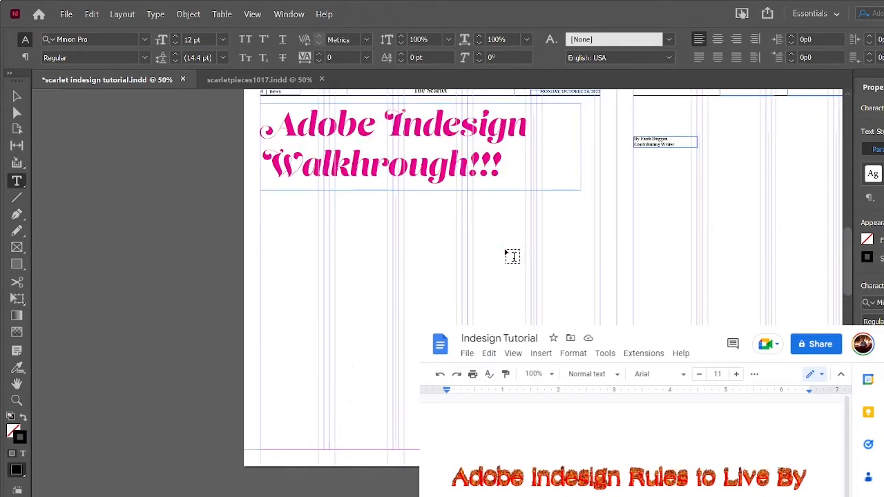
pyautogui.scroll(2, 512, 256)
pyautogui.scroll(3, 511, 256)
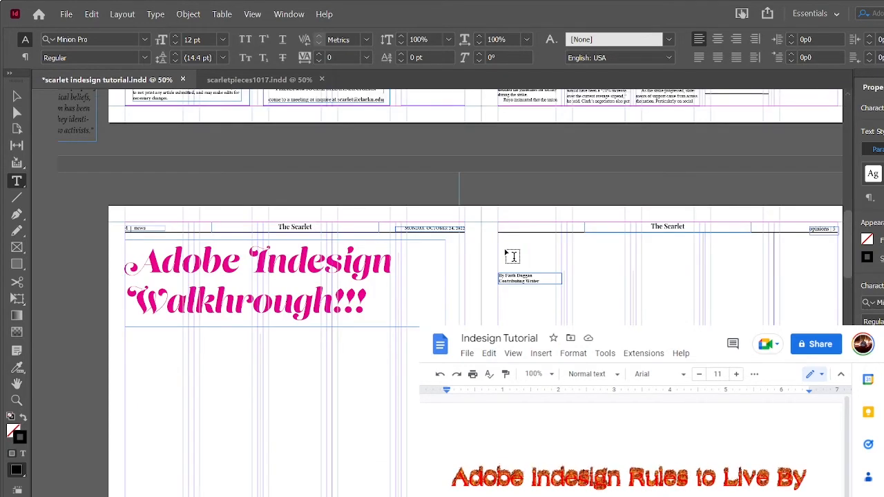
pyautogui.scroll(-5, 511, 256)
pyautogui.hscroll(5, 512, 256)
pyautogui.hscroll(-5, 511, 256)
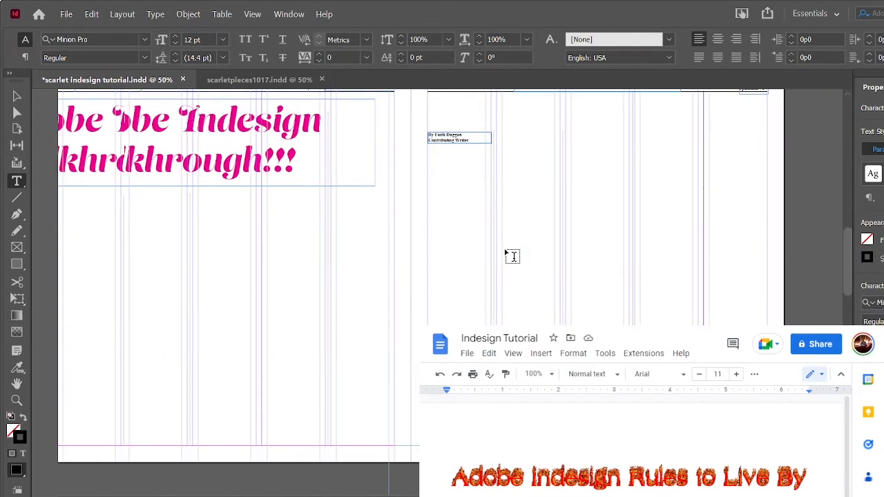
pyautogui.scroll(3, 512, 256)
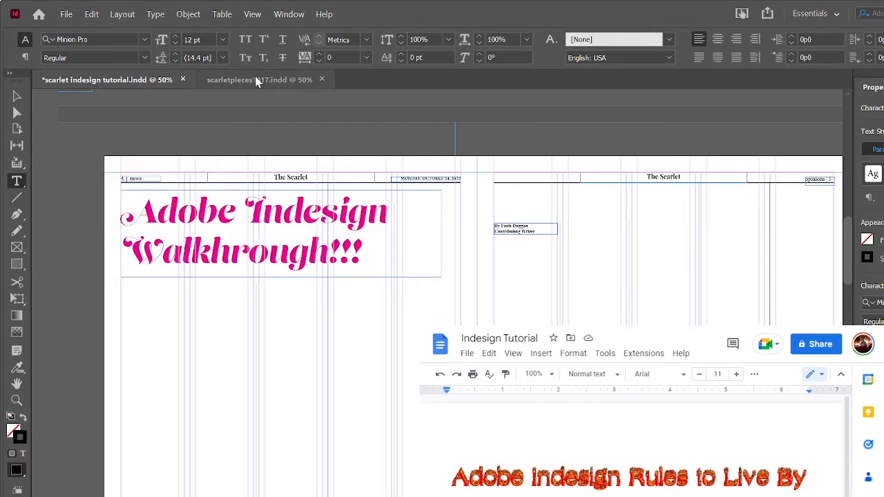
# Step: Examine the finished page 4–5 news and opinions layout in scarletpieces1017.indd, and return to the scarlet indesign tutorial document
pyautogui.click(293, 82)
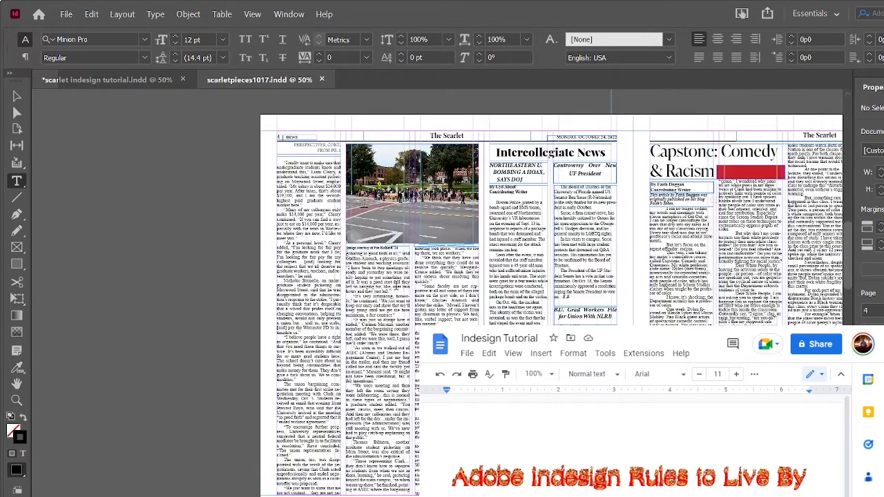
pyautogui.hscroll(4, 397, 285)
pyautogui.scroll(1, 396, 284)
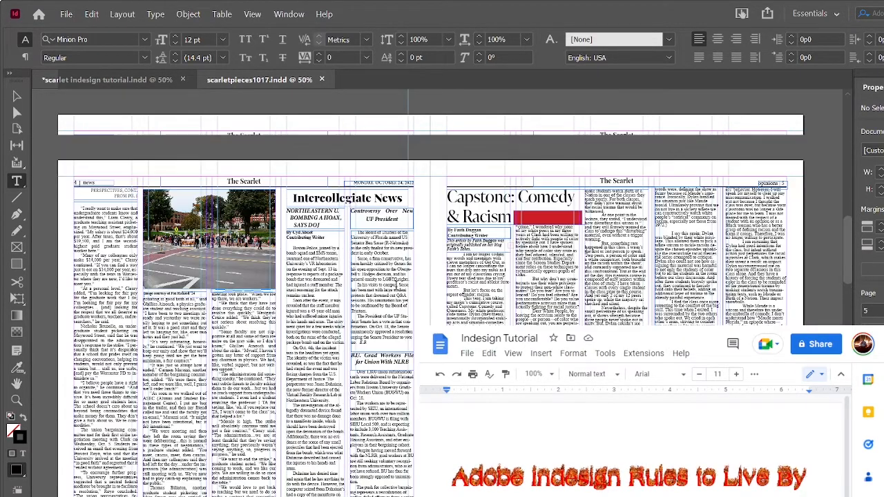
pyautogui.hscroll(-1, 397, 285)
pyautogui.scroll(-2, 397, 284)
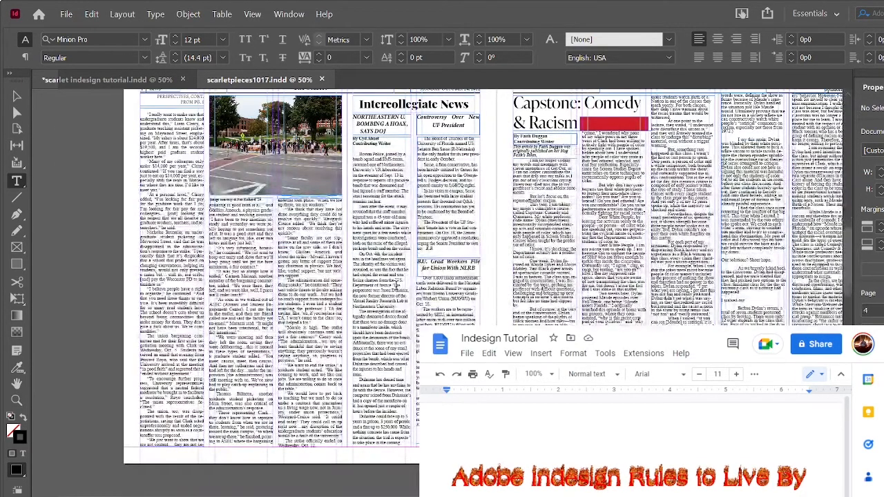
pyautogui.scroll(3, 397, 284)
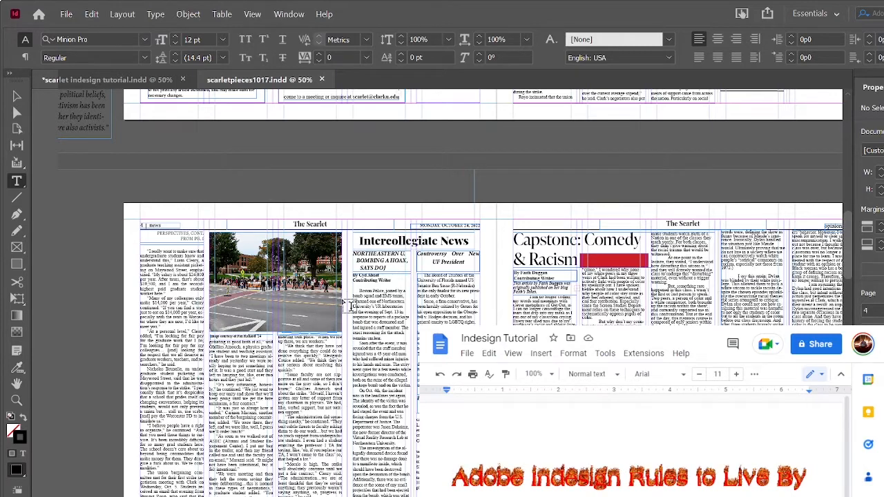
pyautogui.scroll(-3, 363, 340)
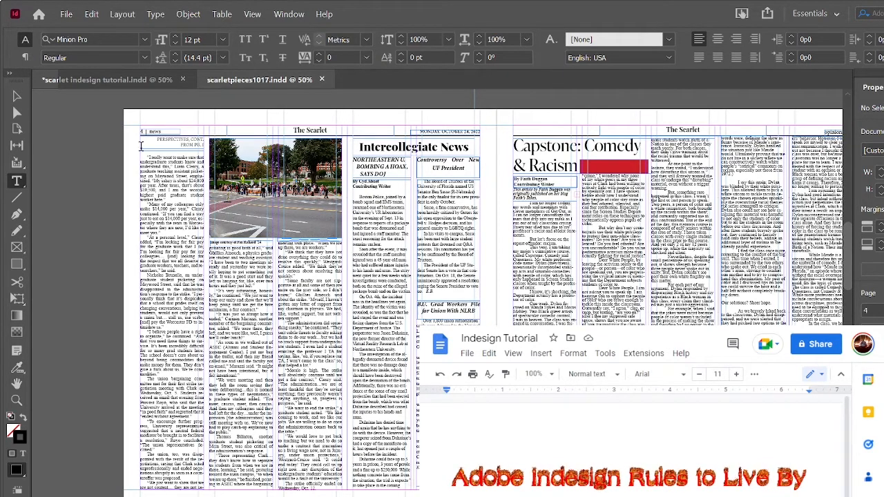
pyautogui.click(151, 84)
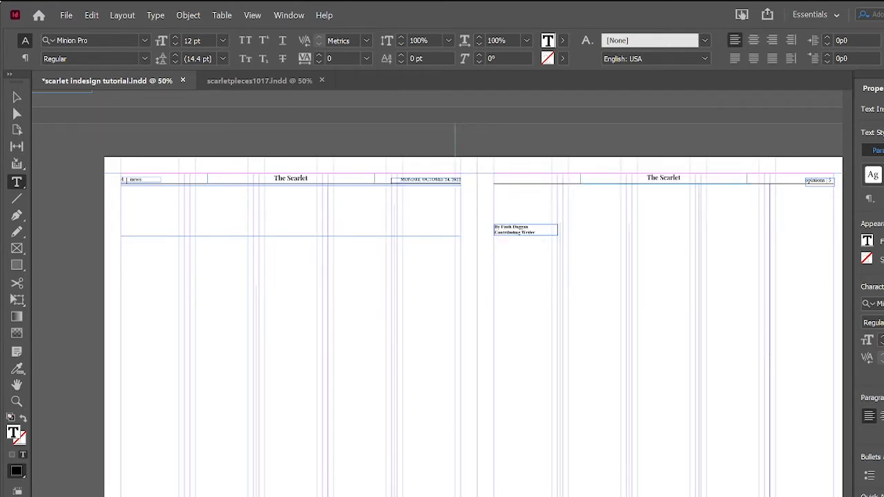
# Step: Switch to scarletpieces1017.indd and check the font, size and leading of the article text on the page 4–5 spread
pyautogui.click(252, 82)
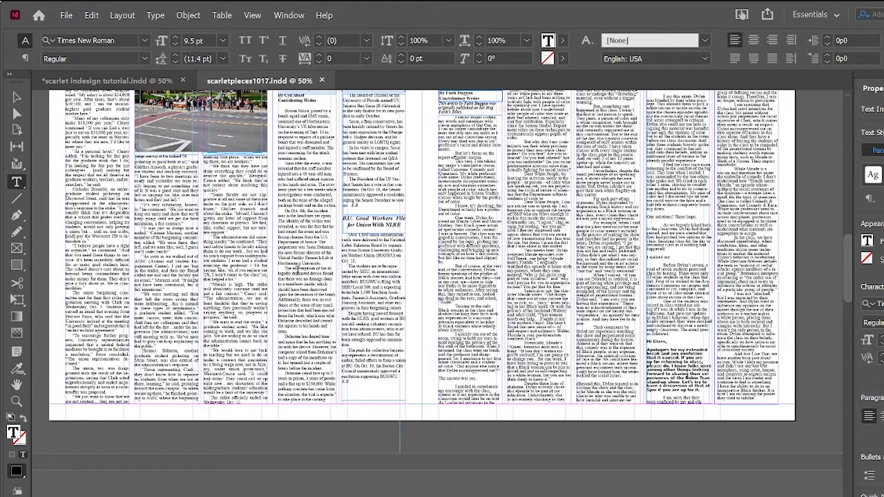
pyautogui.click(216, 260)
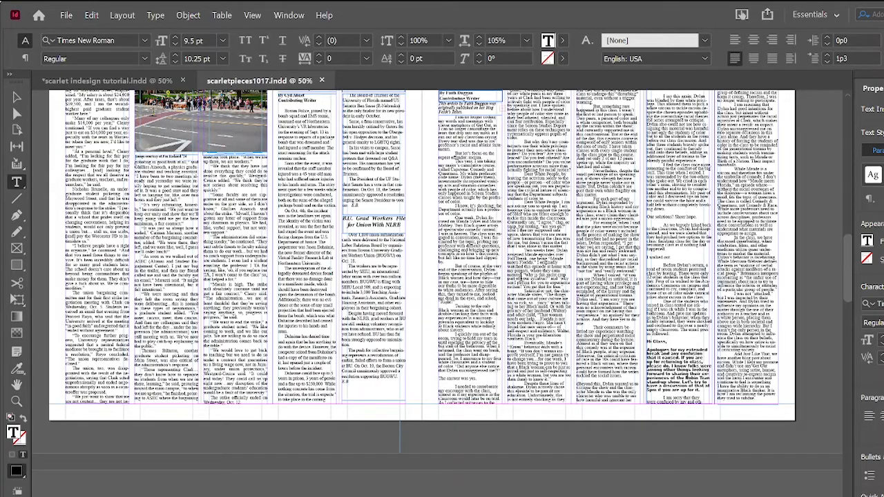
pyautogui.scroll(8, 518, 276)
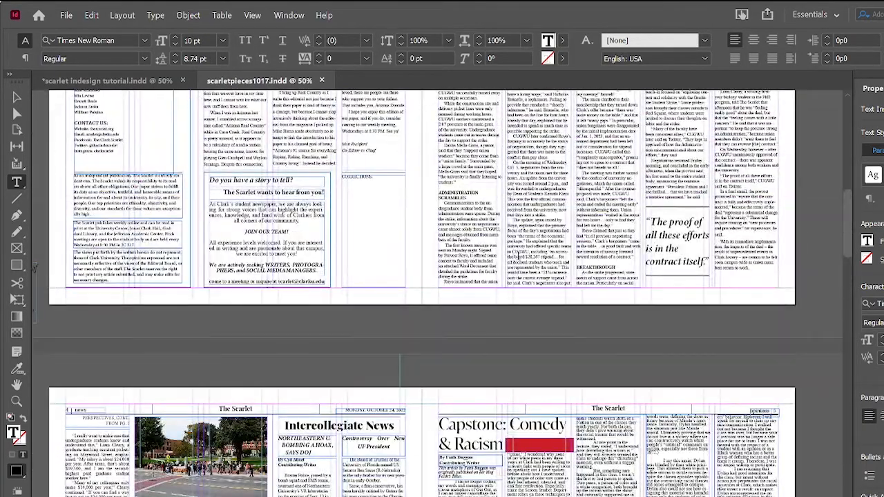
pyautogui.scroll(5, 519, 215)
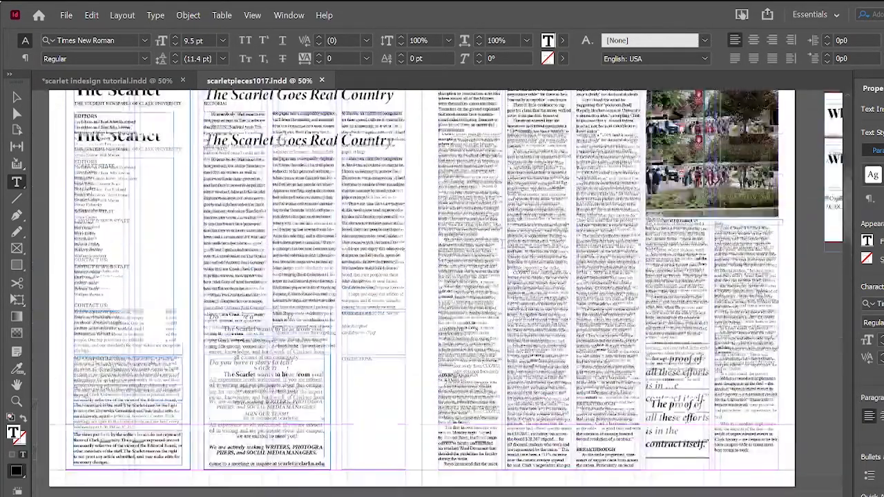
pyautogui.scroll(-6, 400, 366)
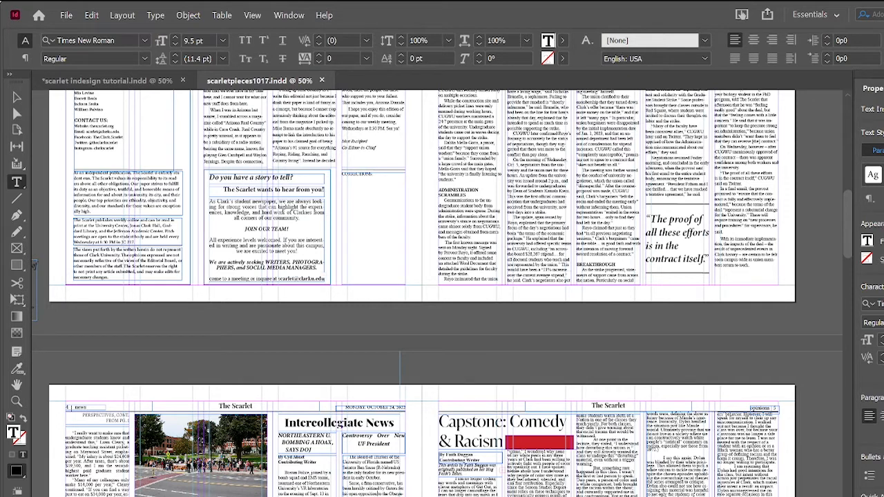
# Step: Check the type settings of the staff-page disclaimer text and of the "Capstone: Comedy & Racism" article's body text
pyautogui.click(18, 97)
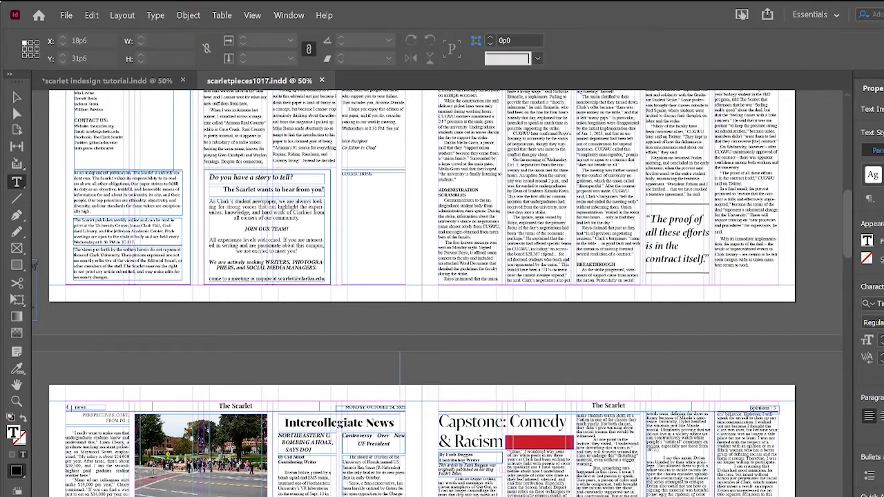
pyautogui.scroll(-1, 172, 298)
pyautogui.click(155, 210)
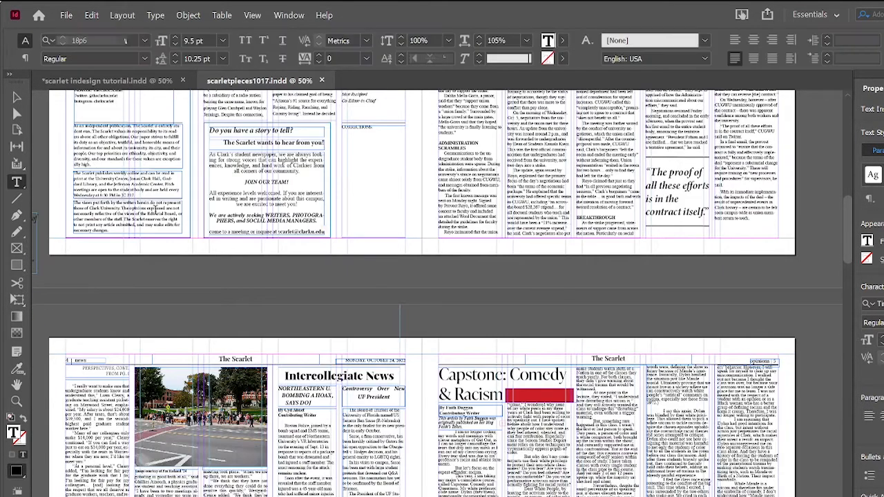
pyautogui.click(461, 455)
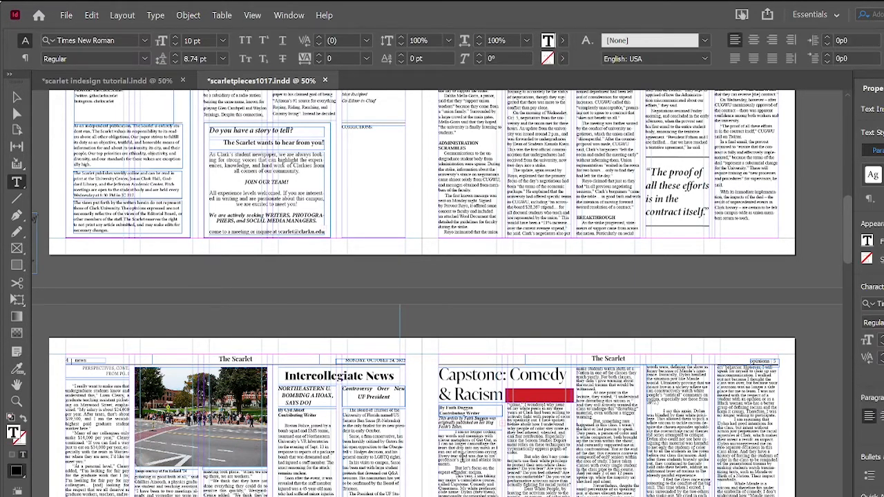
# Step: Check the font, size and leading of the body text in the "Union Myth Busting" article
pyautogui.scroll(3, 462, 456)
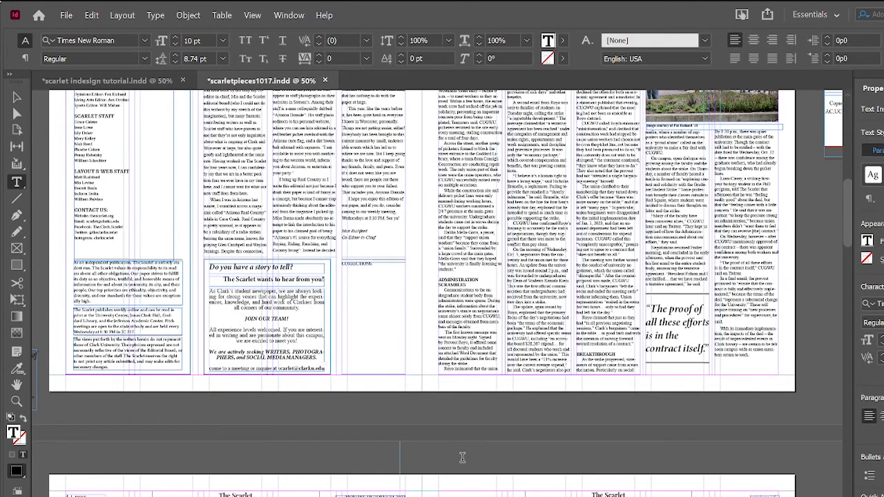
pyautogui.scroll(-15, 462, 457)
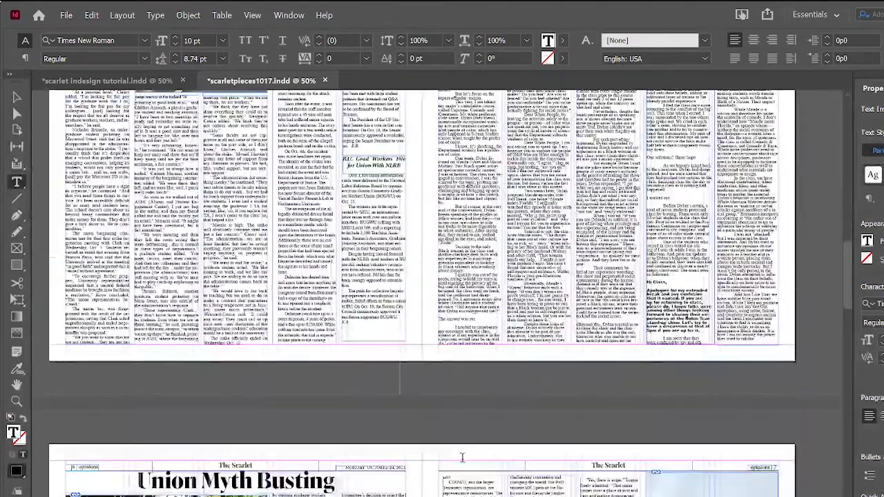
pyautogui.scroll(-5, 462, 457)
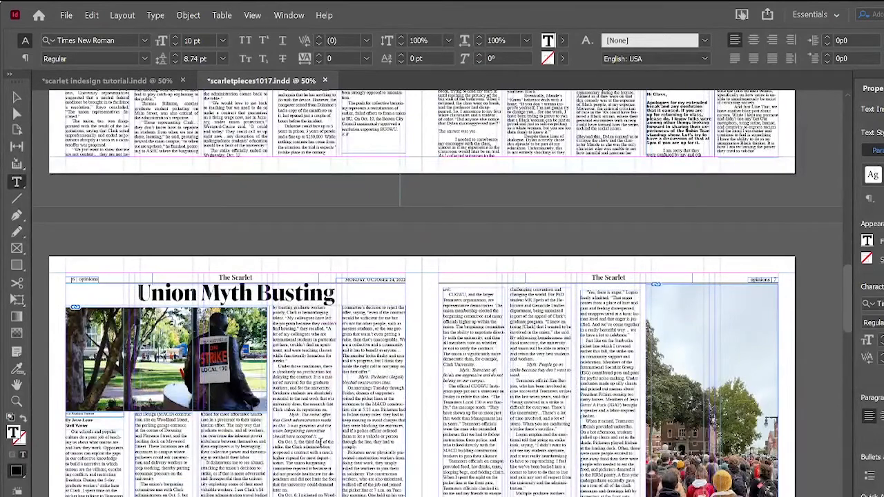
pyautogui.click(321, 442)
pyautogui.scroll(-3, 475, 411)
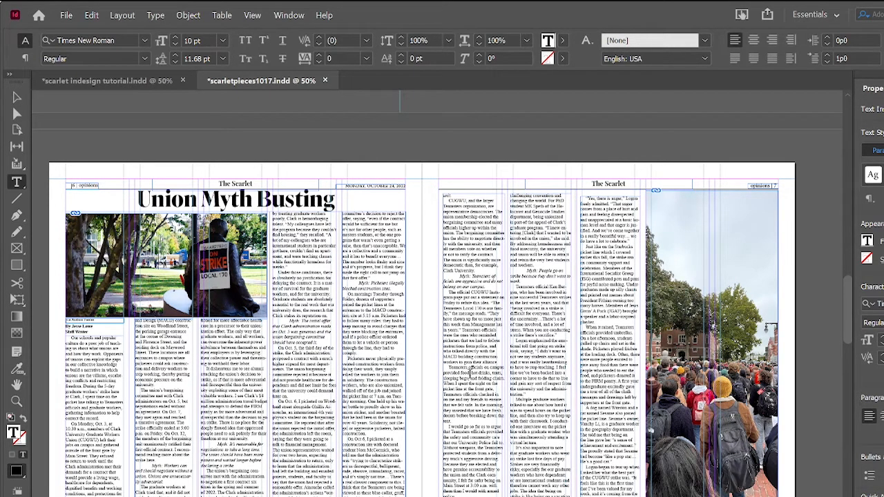
# Step: Compare the type settings of body text in different columns of the "Woman, Life, Freedom!" article
pyautogui.scroll(-15, 470, 373)
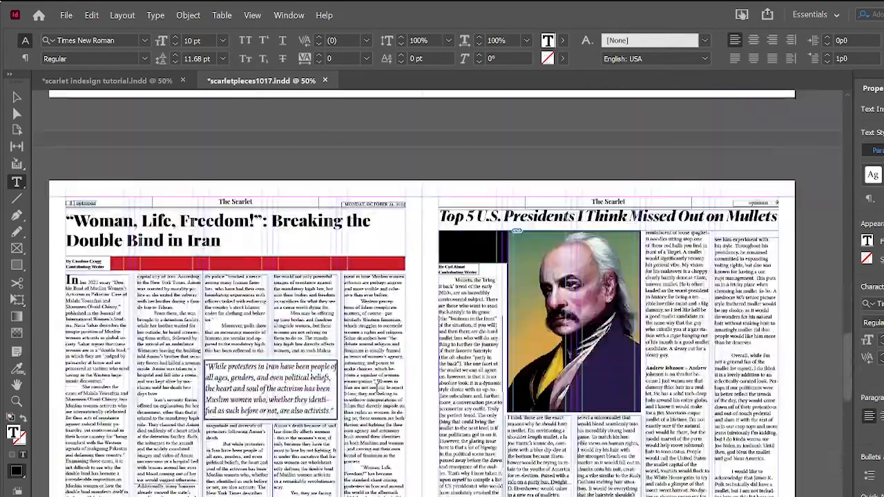
pyautogui.scroll(-2, 378, 388)
pyautogui.scroll(2, 377, 388)
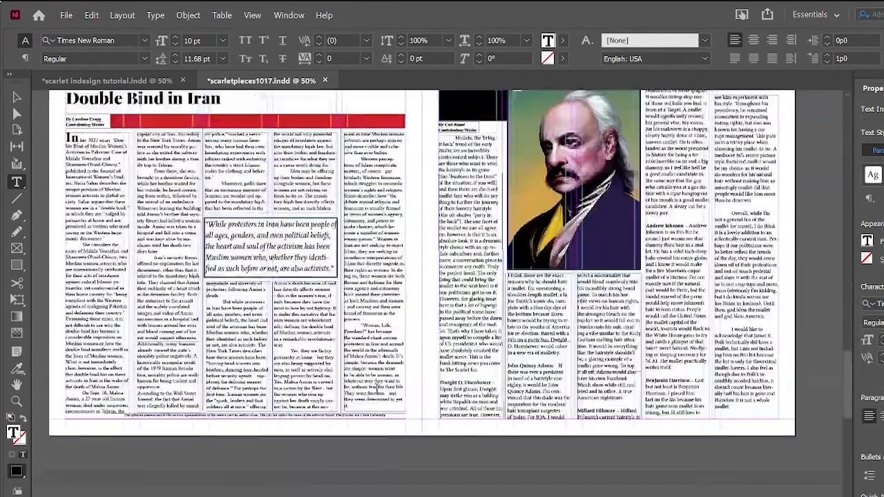
pyautogui.scroll(-1, 378, 388)
pyautogui.click(352, 277)
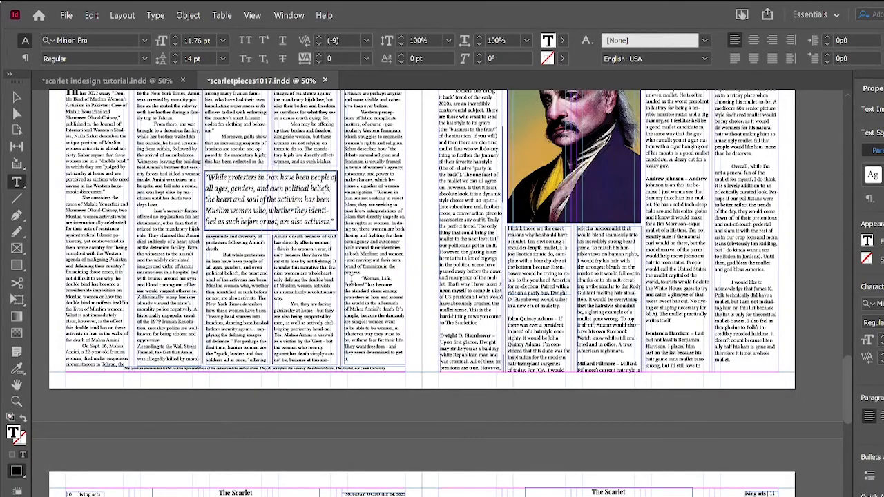
pyautogui.scroll(2, 352, 277)
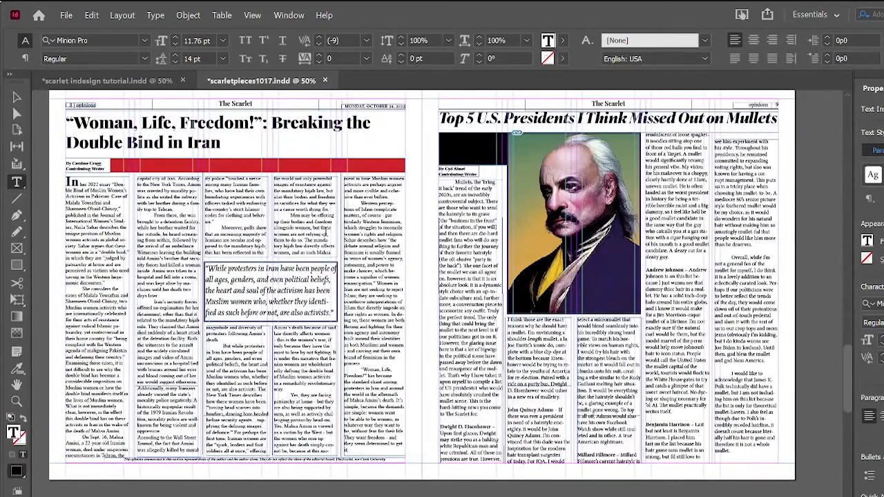
pyautogui.click(325, 230)
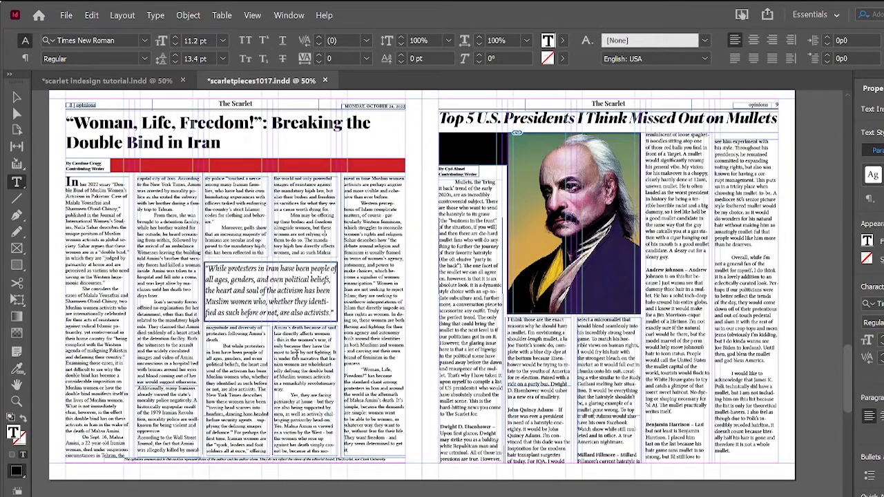
pyautogui.scroll(-2, 295, 223)
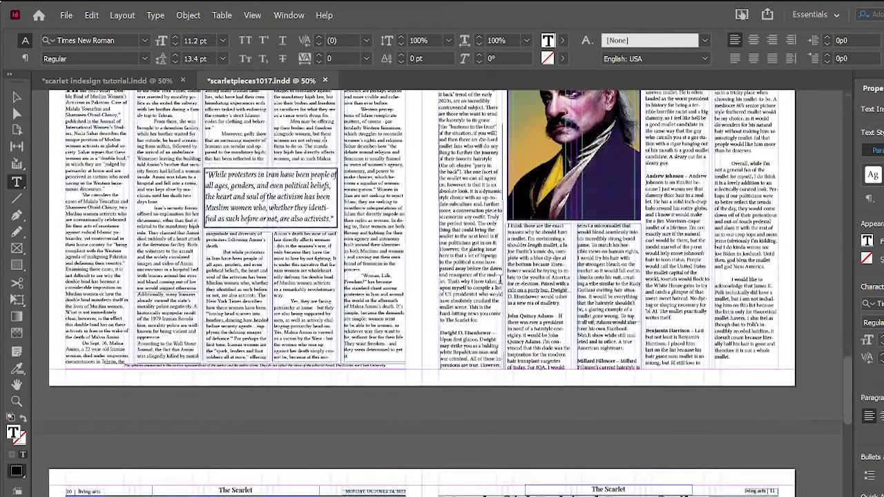
# Step: Check the body text type settings in the "Top 5 U.S. Presidents" mullets article and the "Marsh Girl Behind Bars" article
pyautogui.click(498, 281)
pyautogui.scroll(4, 497, 279)
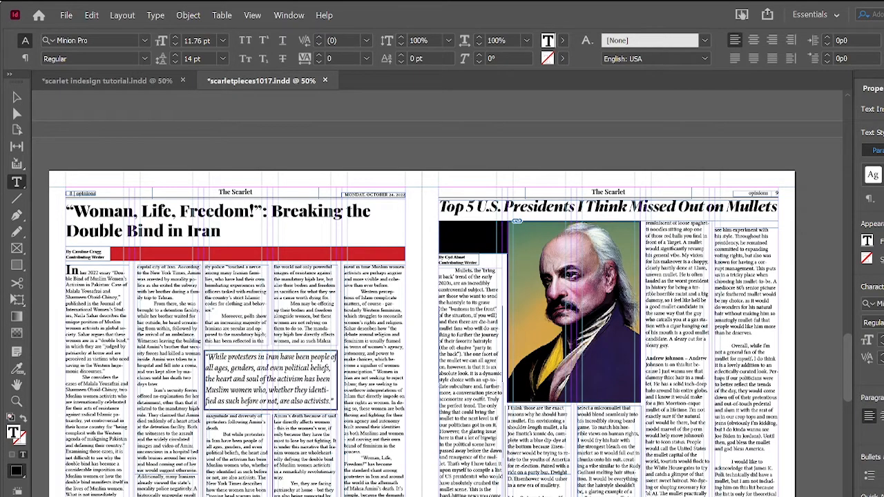
pyautogui.click(688, 364)
pyautogui.scroll(-2, 688, 365)
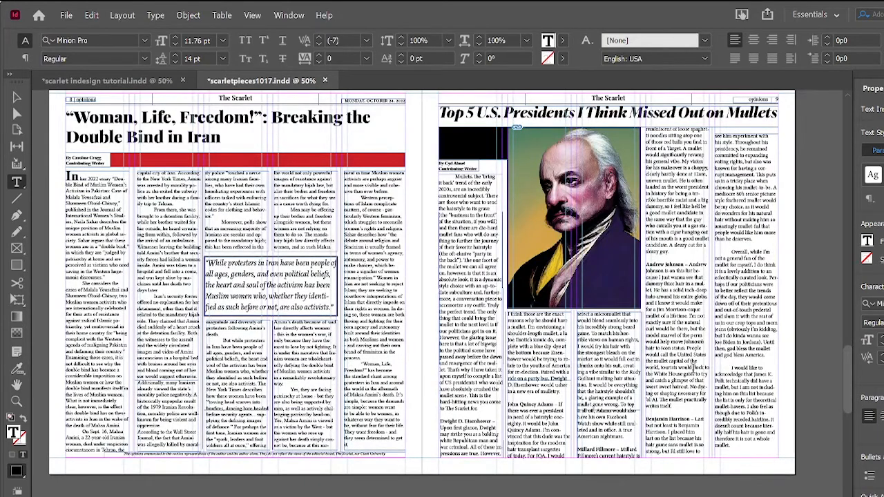
pyautogui.scroll(-7, 694, 369)
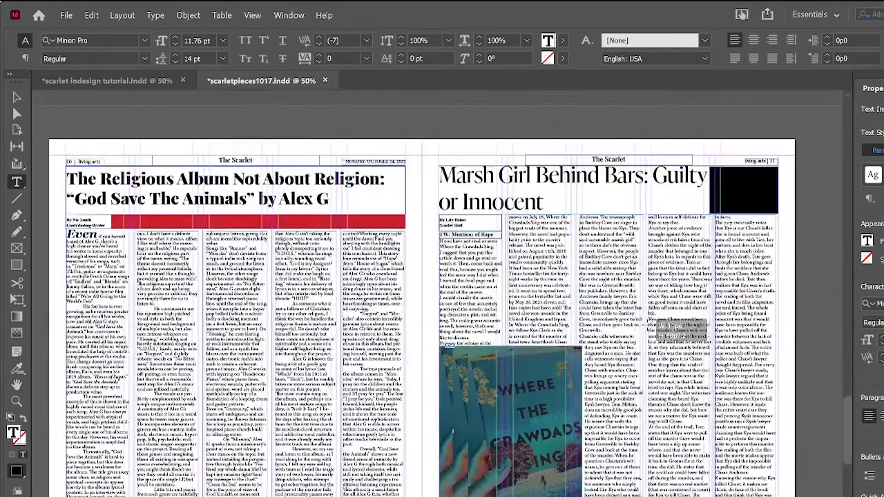
pyautogui.click(608, 305)
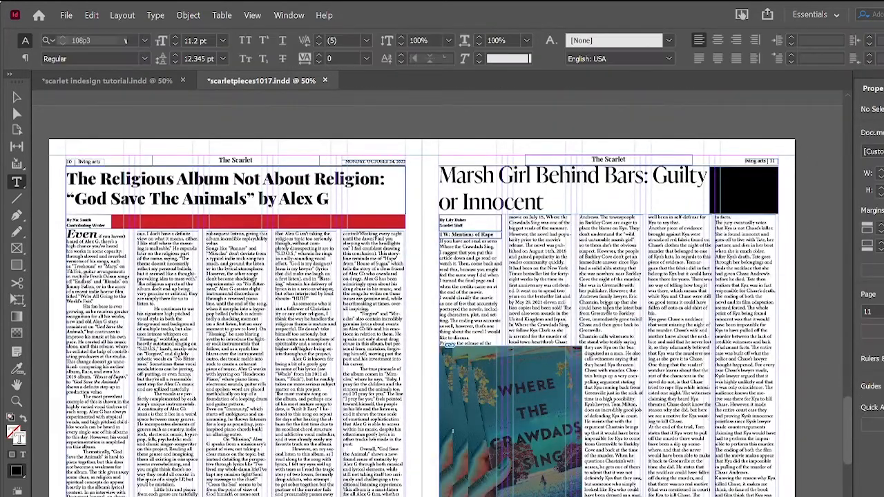
# Step: Compare the body text type settings of the "Marsh Girl Behind Bars", "God Save The Animals" and "The WooSox Experience" articles
pyautogui.click(584, 292)
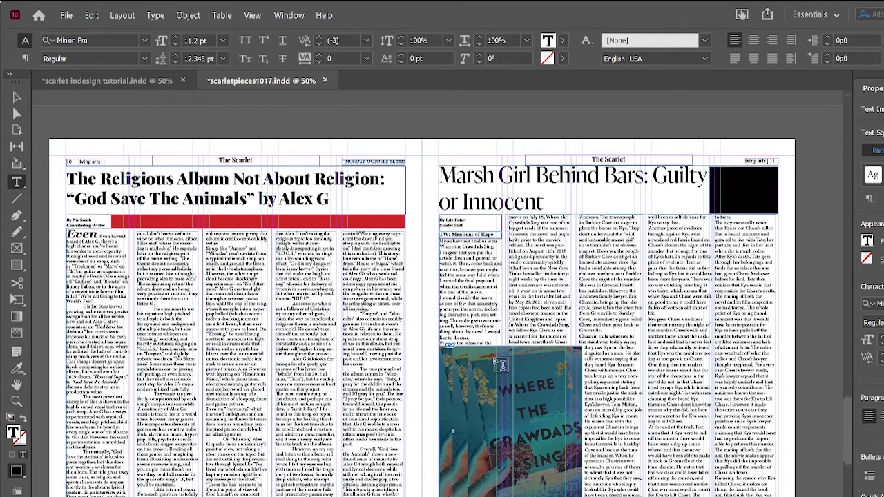
pyautogui.click(251, 277)
pyautogui.scroll(1, 251, 277)
pyautogui.scroll(-5, 248, 277)
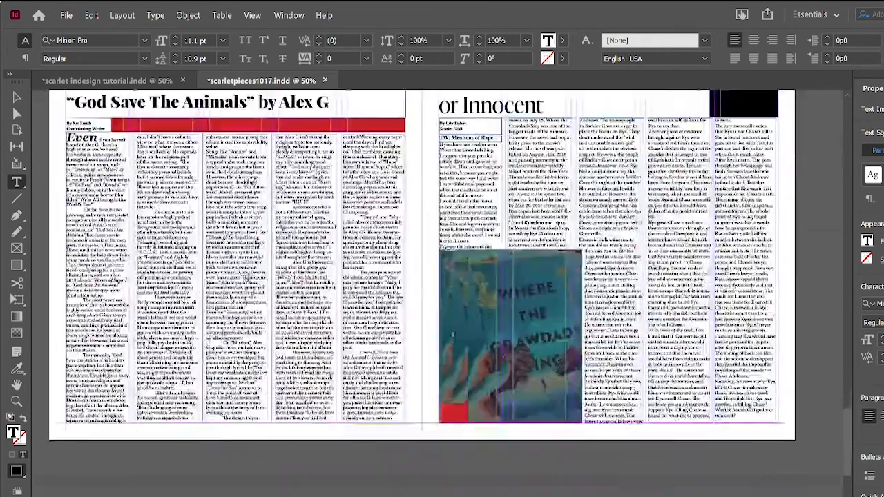
pyautogui.scroll(-4, 248, 276)
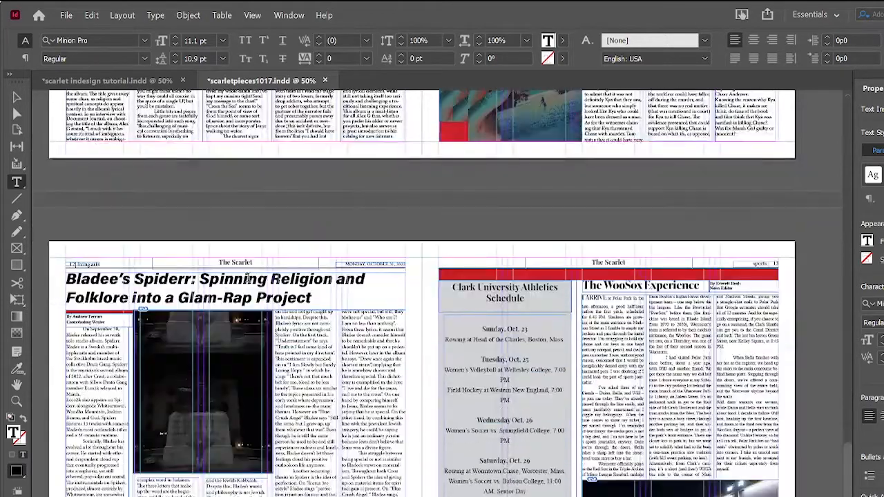
pyautogui.scroll(4, 247, 277)
pyautogui.scroll(-7, 247, 277)
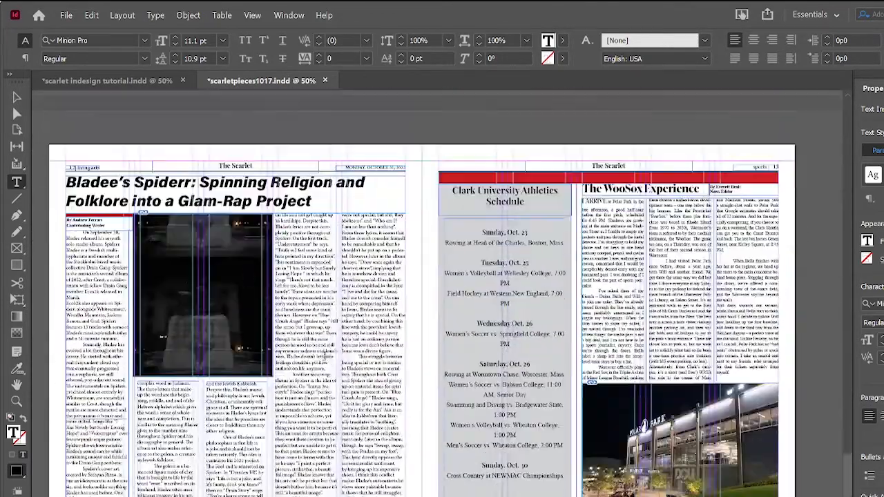
pyautogui.click(656, 315)
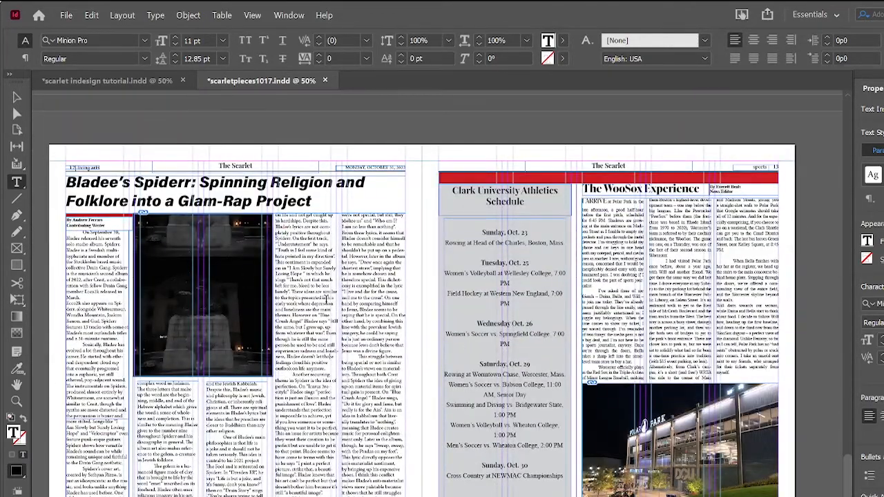
# Step: Look over the remaining sports spread and the editorial spread, and return to the scarlet indesign tutorial document
pyautogui.scroll(-14, 326, 302)
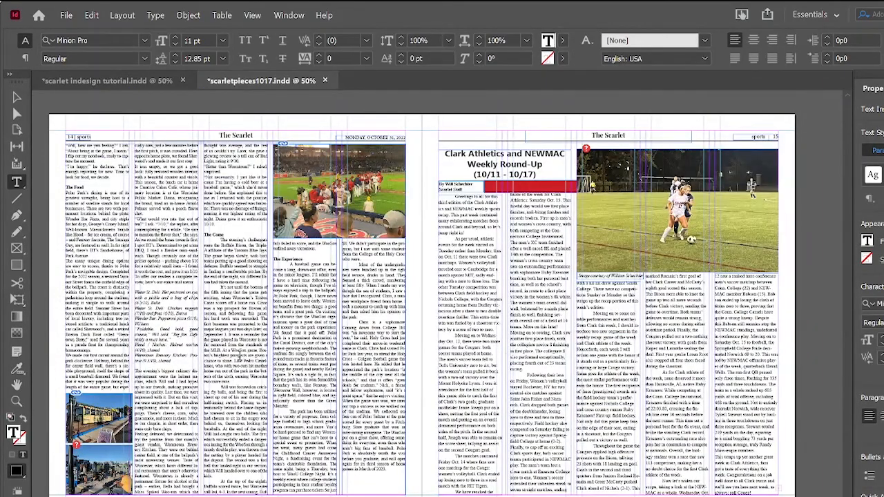
pyautogui.scroll(20, 259, 376)
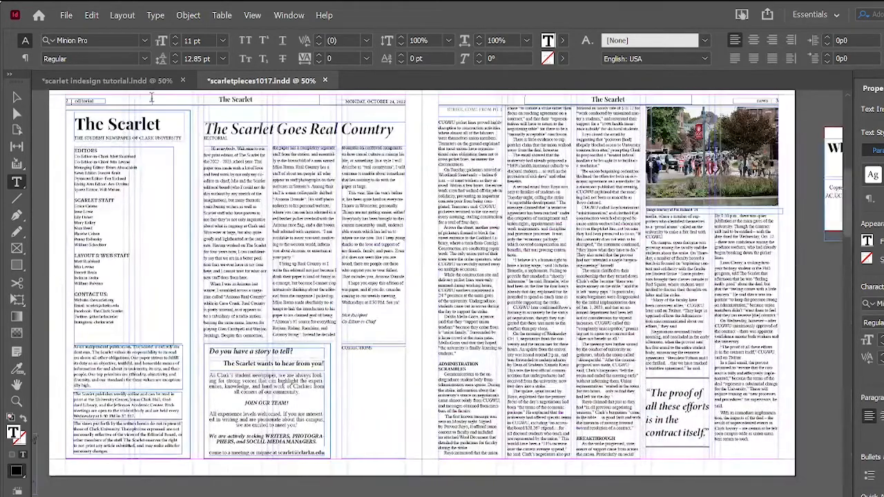
pyautogui.click(145, 83)
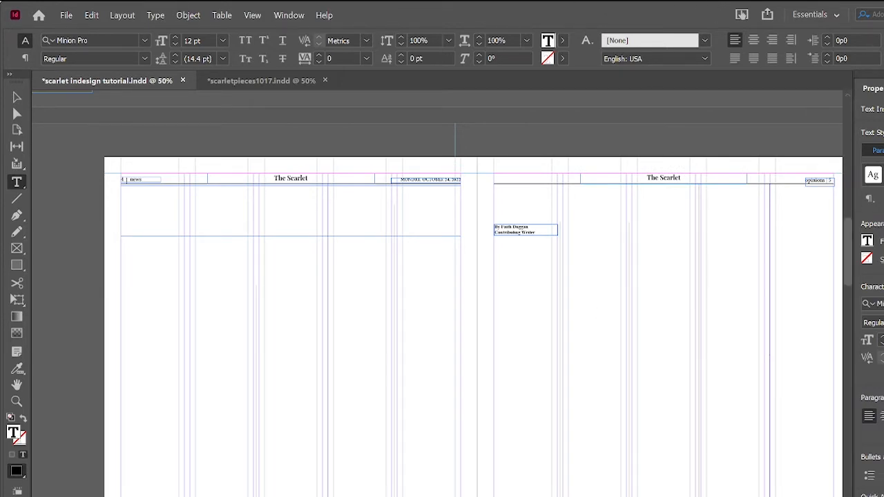
pyautogui.click(880, 304)
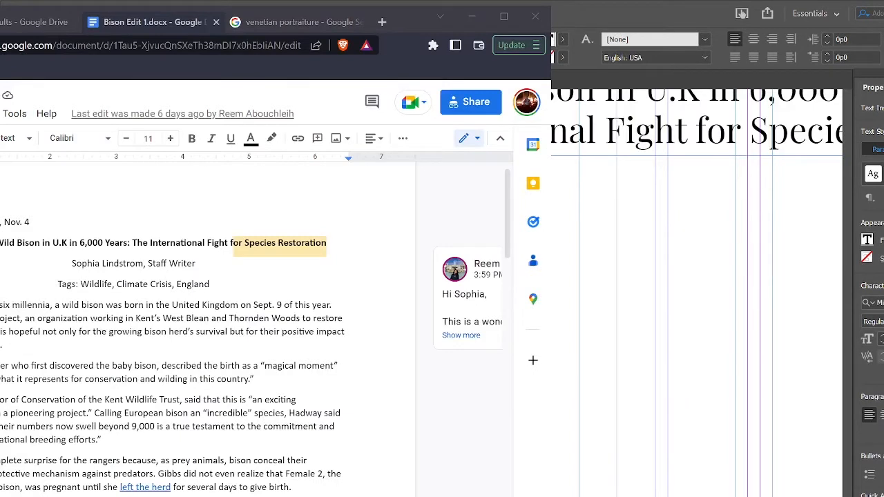
# Step: Examine the headline, byline and captioned photo of the published wild bison article on The Scarlet website
pyautogui.click(45, 346)
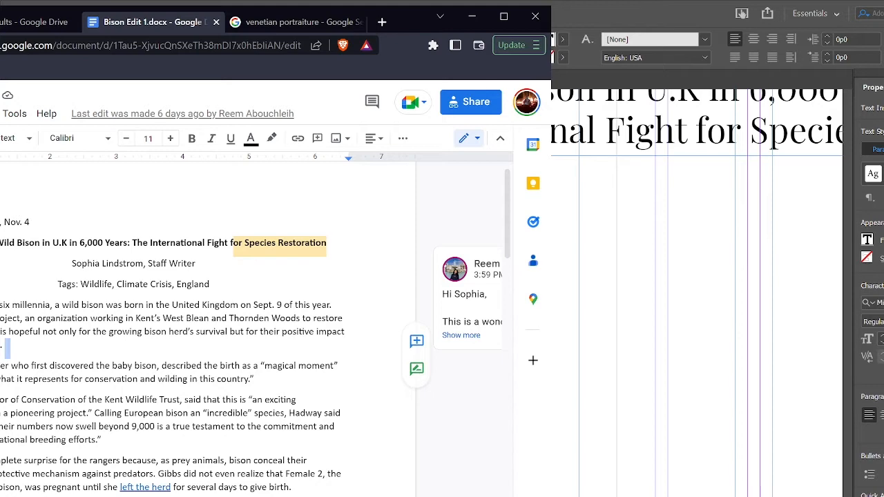
pyautogui.click(0, 22)
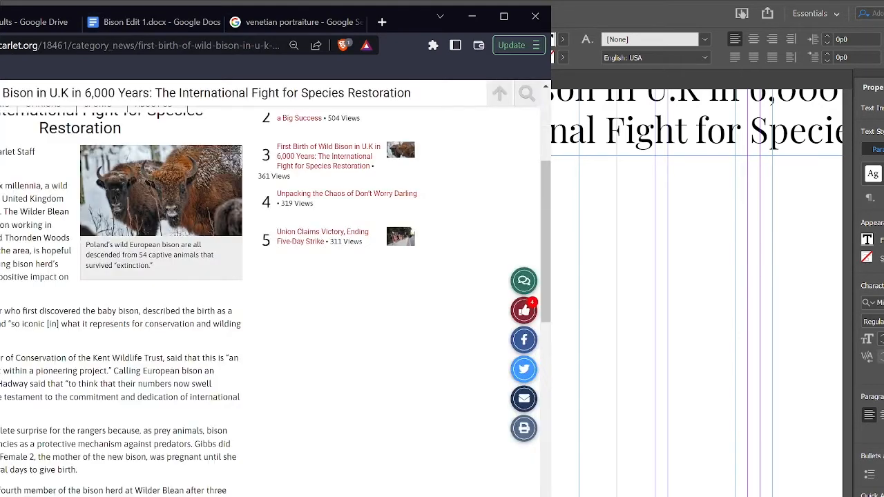
pyautogui.scroll(4, 43, 330)
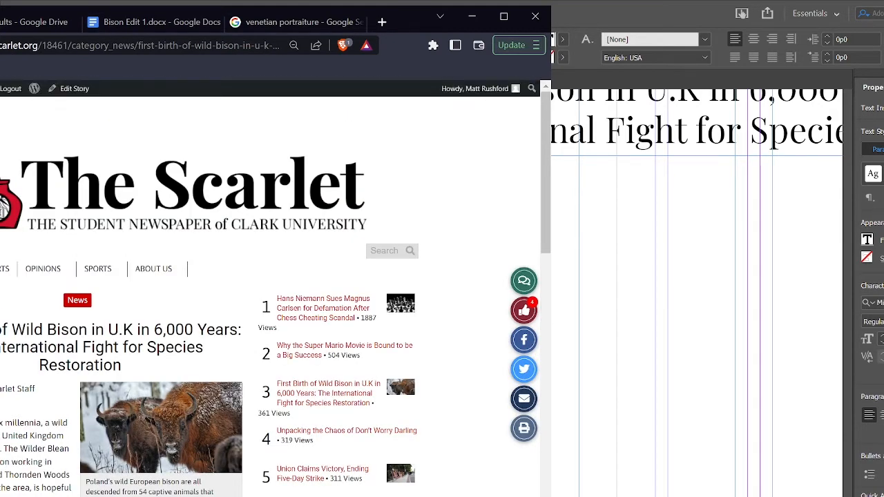
pyautogui.scroll(-2, 12, 356)
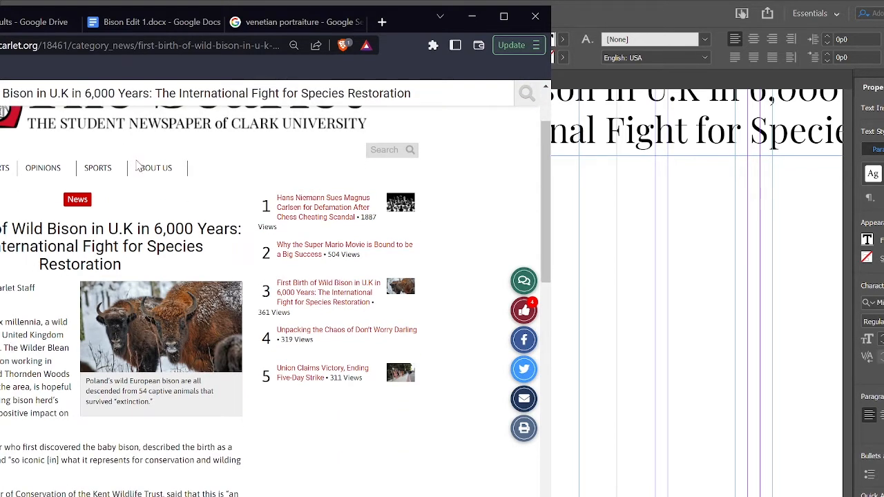
pyautogui.scroll(-2, 179, 235)
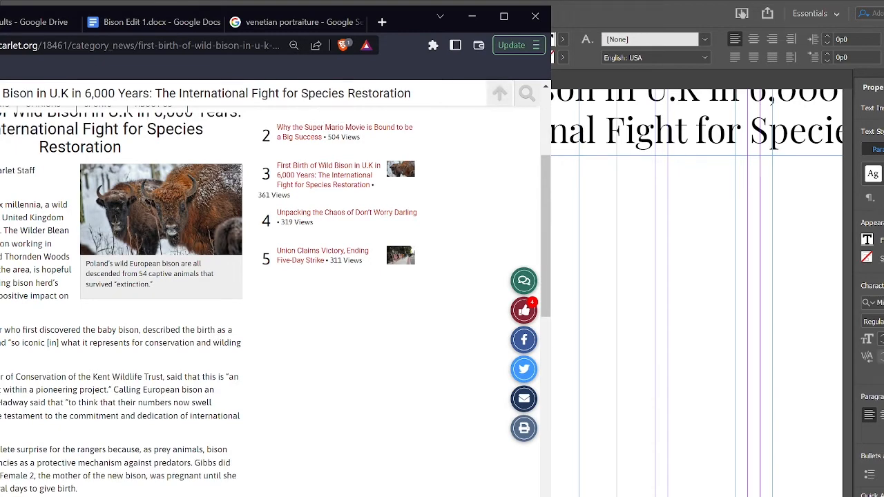
# Step: Revisit the article draft in Bison Edit 1.docx and switch back to the tutorial layout in InDesign
pyautogui.click(146, 28)
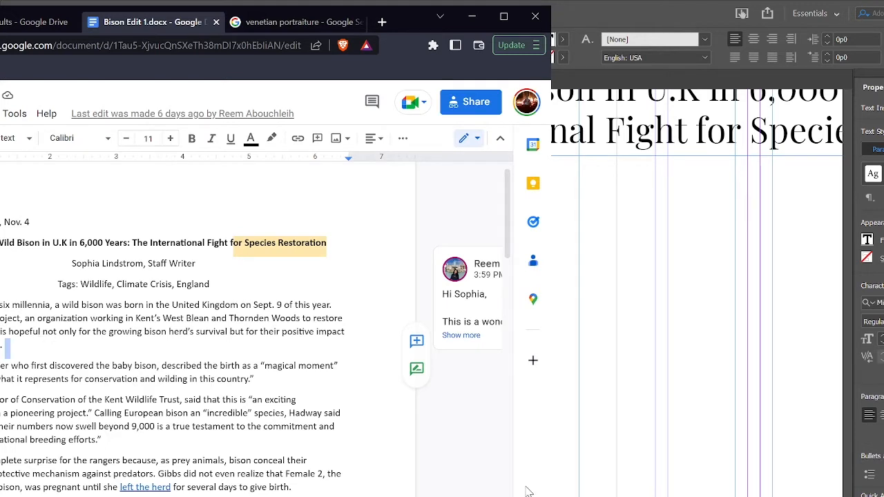
pyautogui.hotkey('alt', 'Tab')
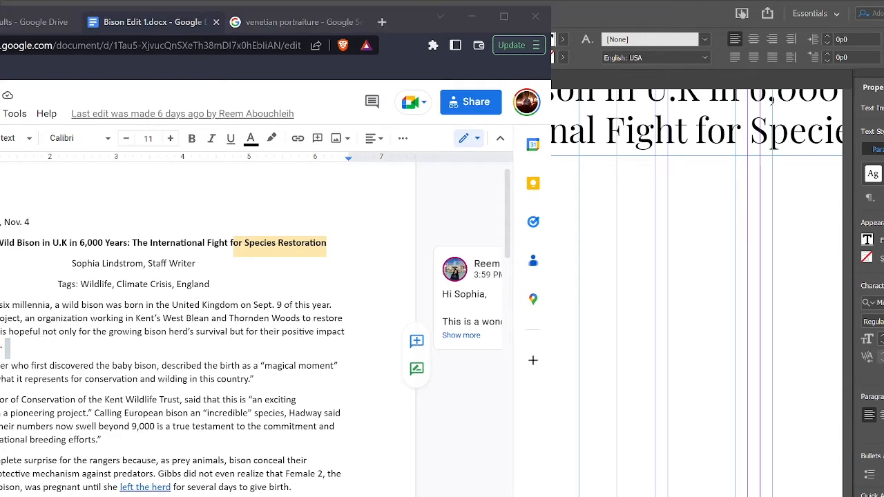
pyautogui.click(54, 332)
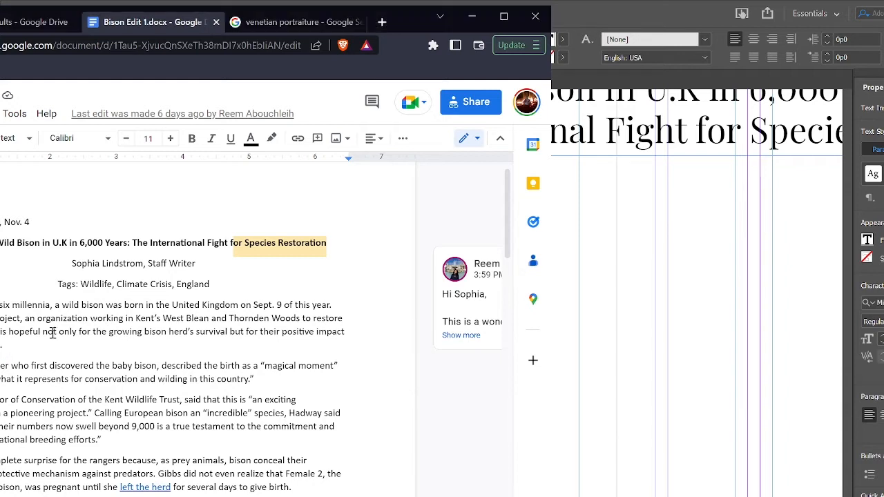
pyautogui.hotkey('alt', 'Tab')
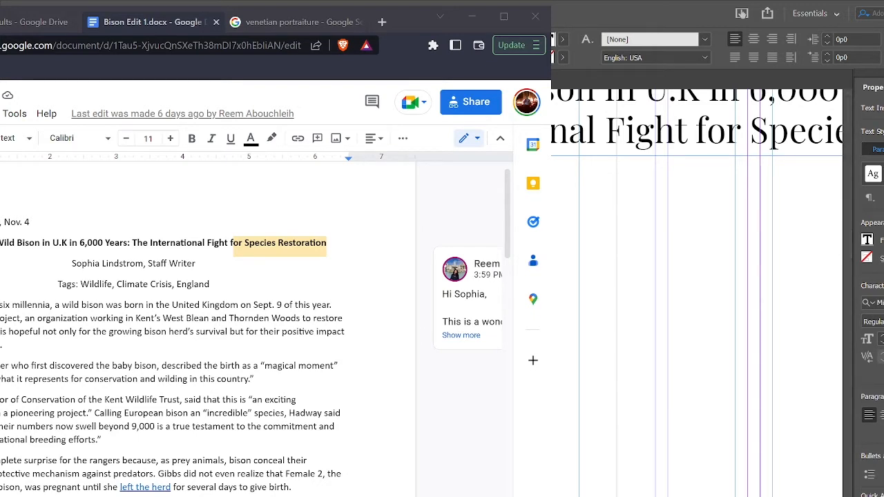
pyautogui.hotkey('alt', 'Tab')
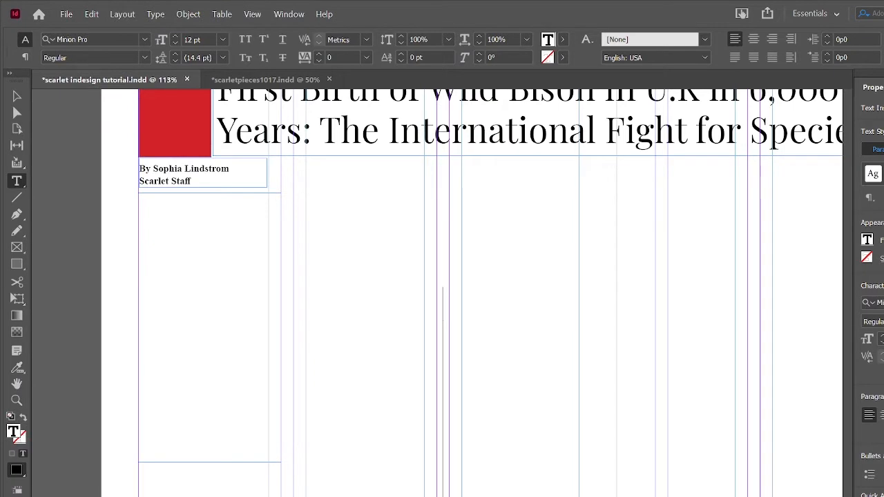
# Step: Examine the page 4 header area, including the red box, the two-line bison headline and the byline below it
pyautogui.scroll(4, 469, 290)
pyautogui.hscroll(3, 442, 311)
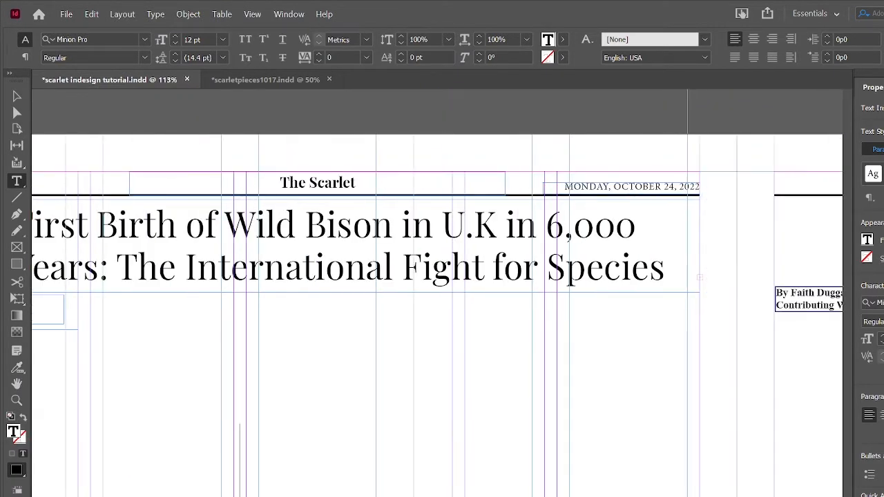
pyautogui.hscroll(-2, 441, 311)
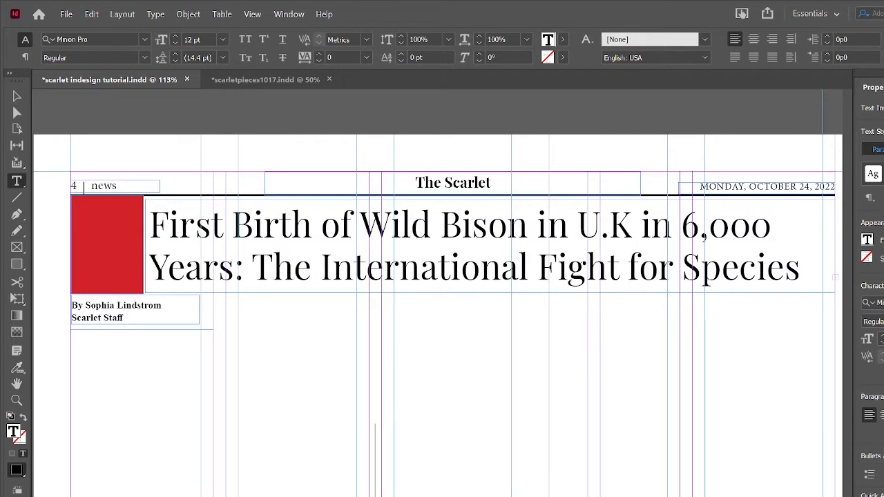
pyautogui.hscroll(2, 442, 311)
pyautogui.scroll(2, 442, 310)
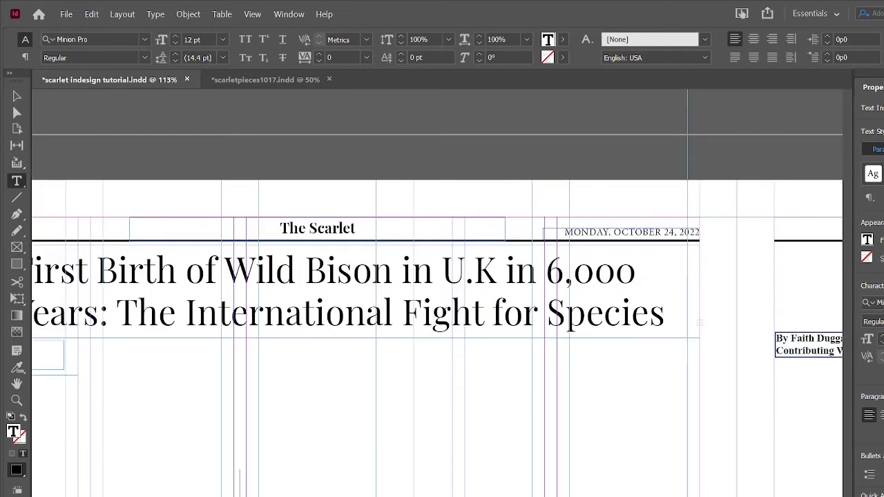
pyautogui.hscroll(-3, 441, 310)
pyautogui.scroll(-3, 442, 310)
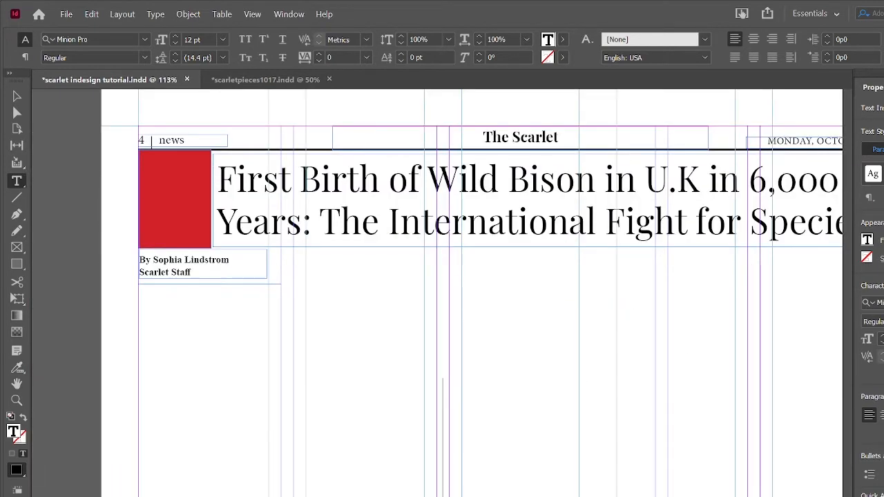
pyautogui.hscroll(3, 441, 311)
pyautogui.hscroll(-2, 442, 310)
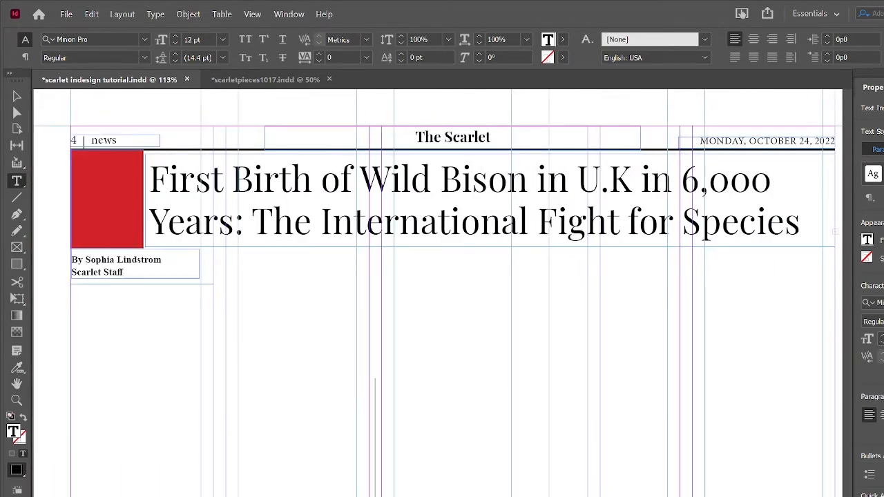
# Step: Check the type settings of the bison headline, its fit across the page, and the red box beside it
pyautogui.click(169, 179)
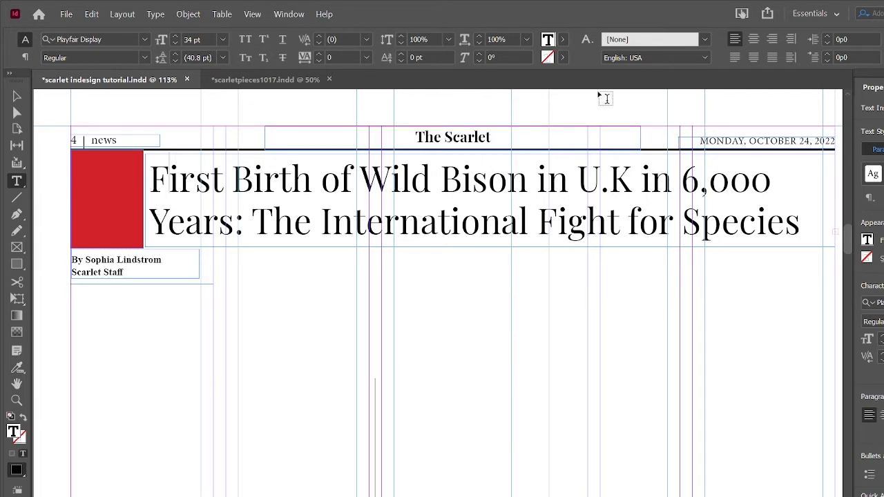
pyautogui.doubleClick(562, 200)
pyautogui.click(562, 200)
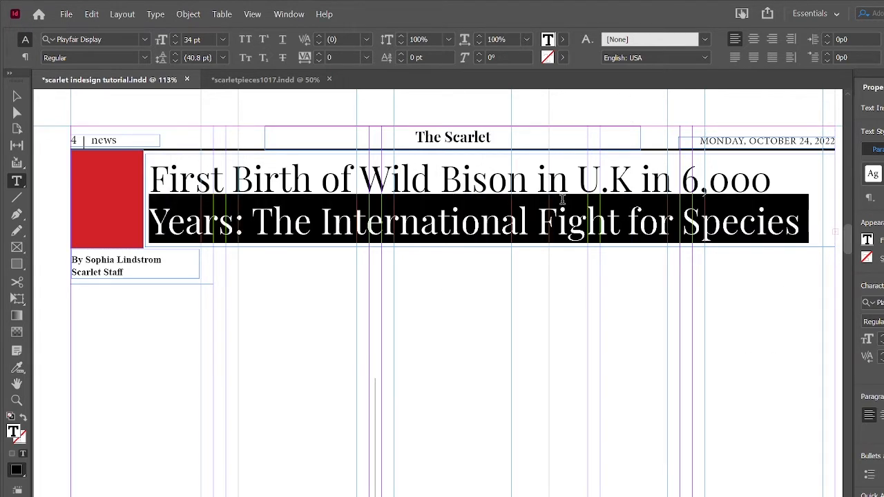
pyautogui.tripleClick(436, 136)
pyautogui.click(605, 221)
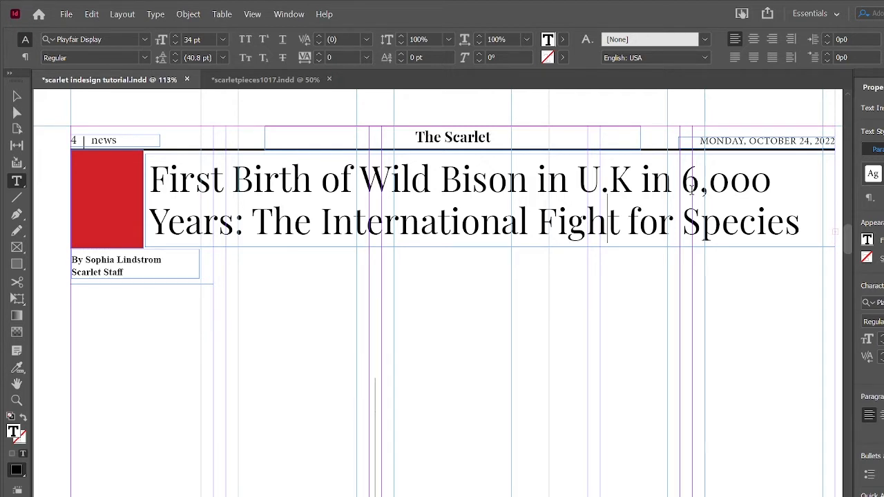
pyautogui.hscroll(3, 577, 181)
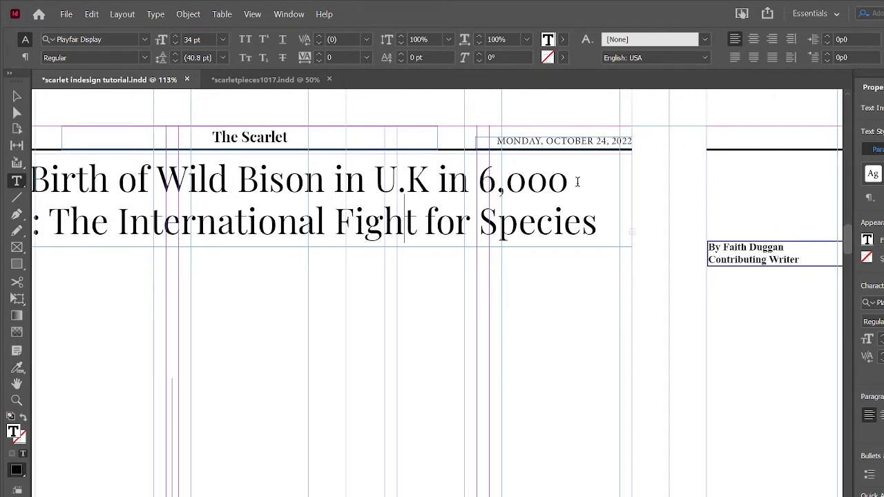
pyautogui.hscroll(-4, 577, 181)
pyautogui.hscroll(3, 577, 181)
pyautogui.hscroll(-1, 577, 182)
pyautogui.hscroll(-1, 577, 182)
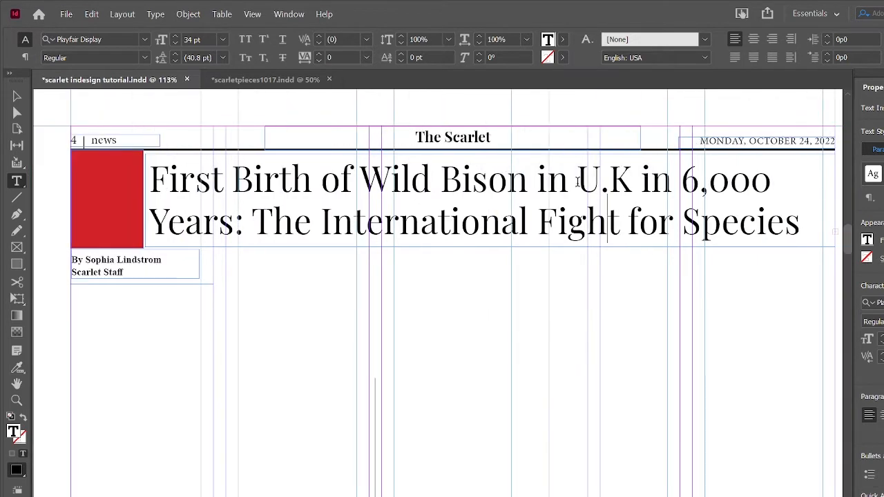
pyautogui.click(105, 180)
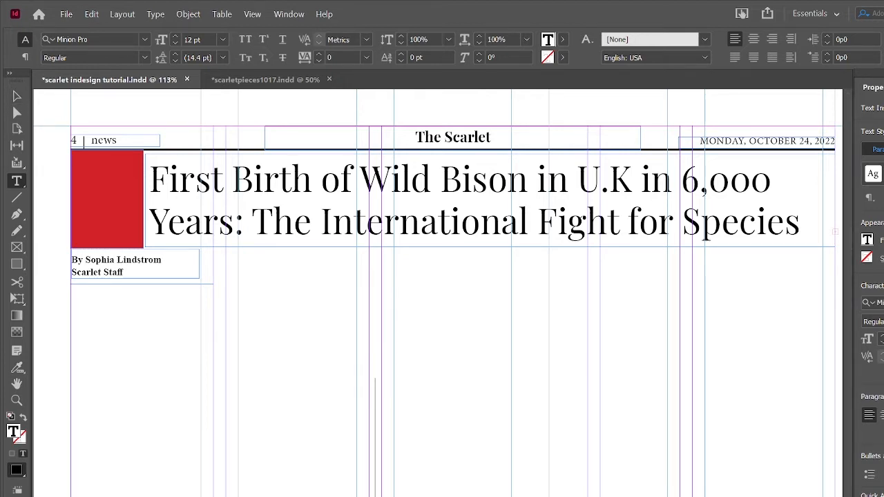
# Step: Switch to the browser to view the Venetian portraiture image results, and return to the InDesign layout
pyautogui.hotkey('alt', 'Tab')
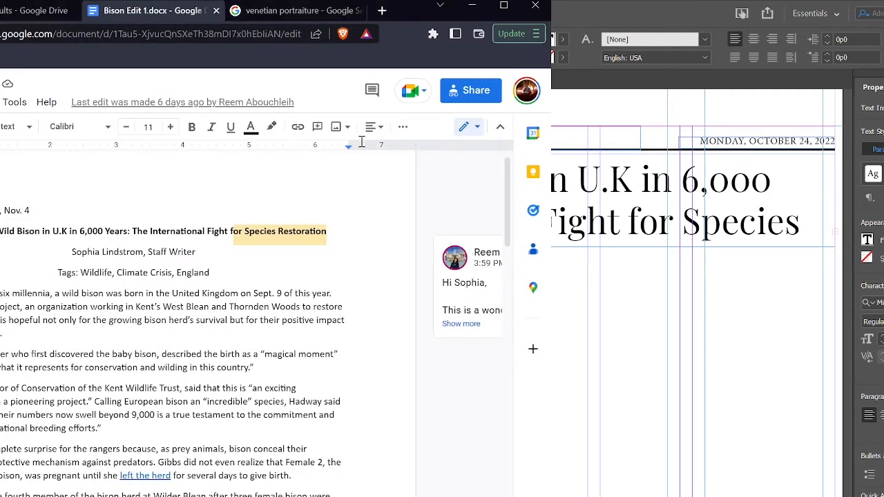
pyautogui.click(269, 11)
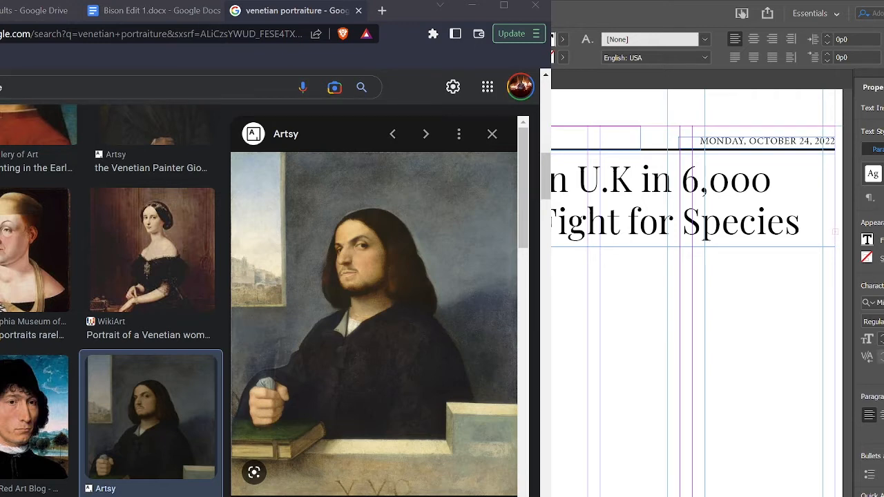
pyautogui.hotkey('alt', 'Tab')
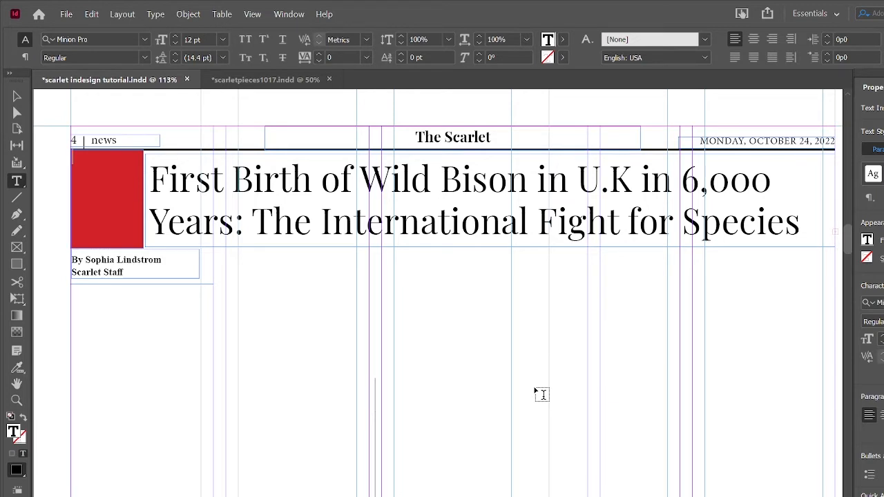
# Step: Copy the bison article's body text from Bison Edit 1.docx and switch back to the InDesign layout
pyautogui.scroll(-3, 542, 394)
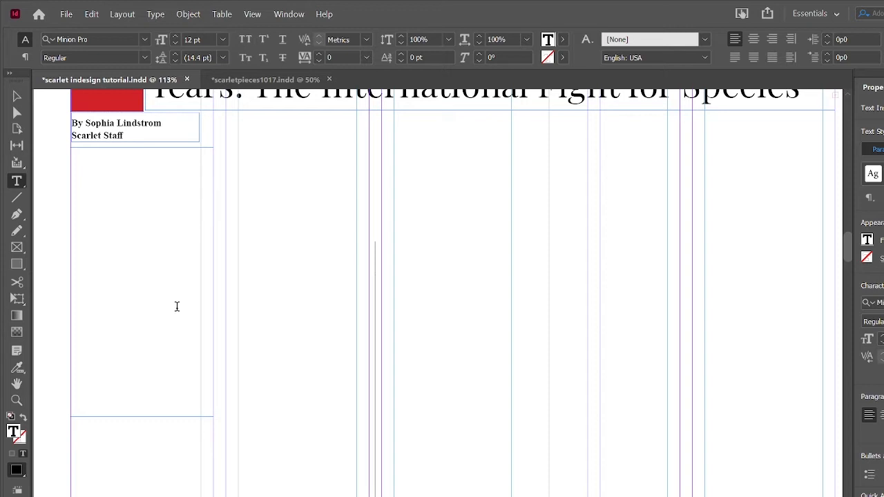
pyautogui.scroll(-3, 177, 305)
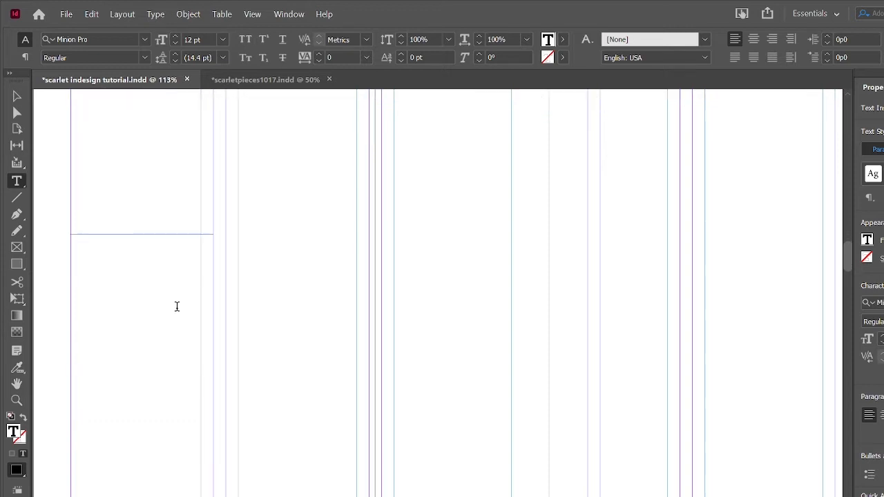
pyautogui.scroll(4, 177, 306)
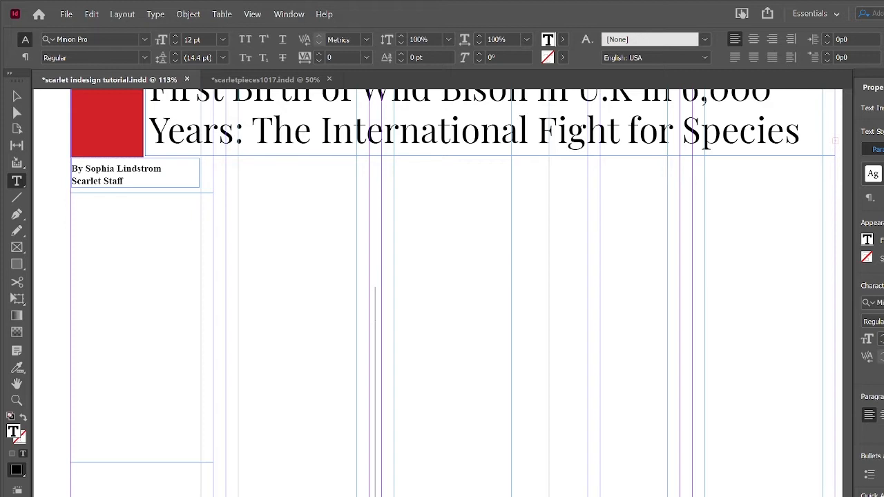
pyautogui.hotkey('alt', 'Tab')
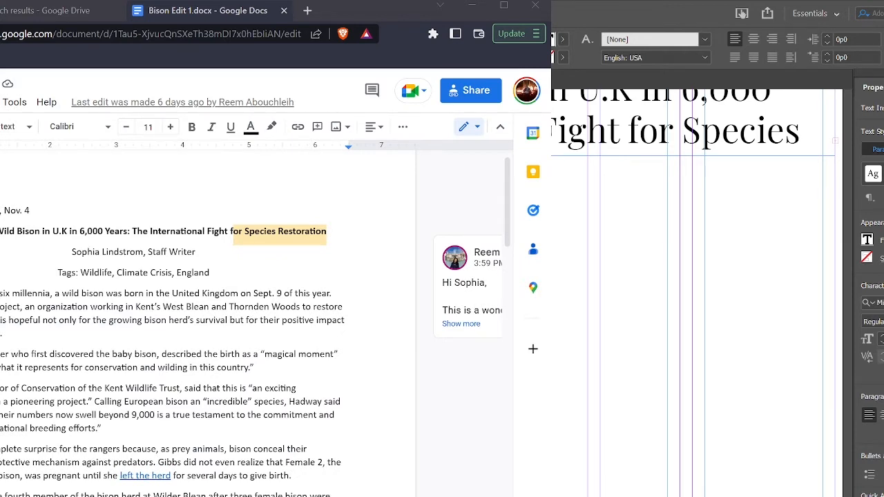
pyautogui.click(13, 293)
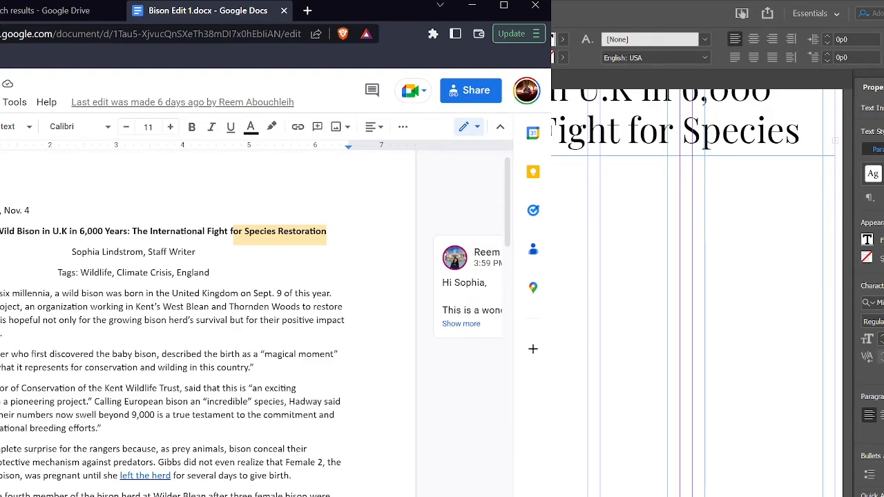
pyautogui.hotkey('alt', 'Tab')
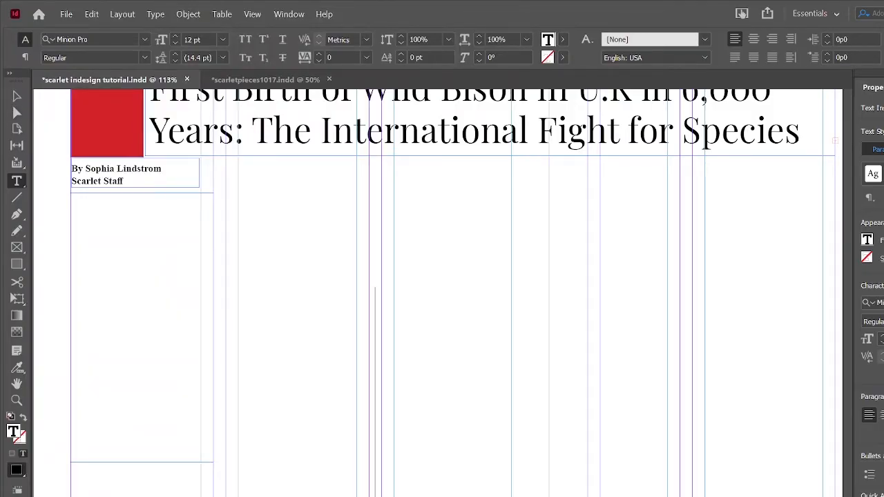
# Step: Inspect the red box and byline frames, then the spare frames on the pasteboard beside the pages, and return to page 4
pyautogui.click(14, 100)
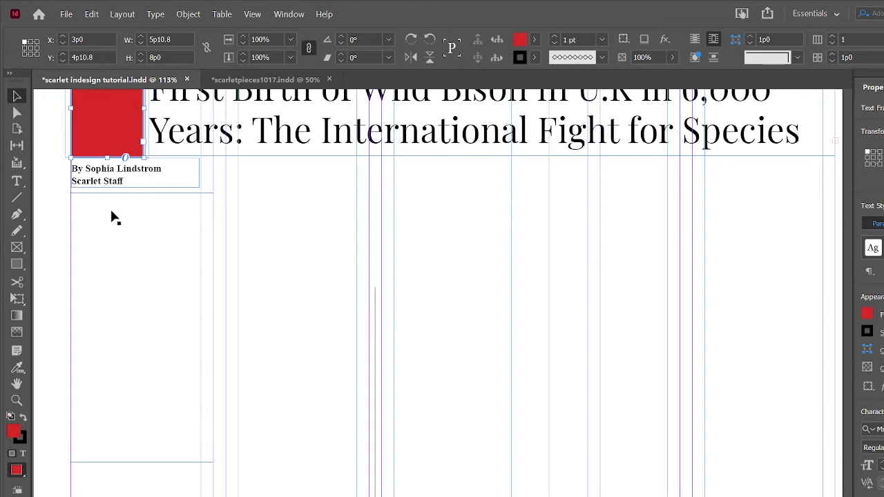
pyautogui.click(126, 188)
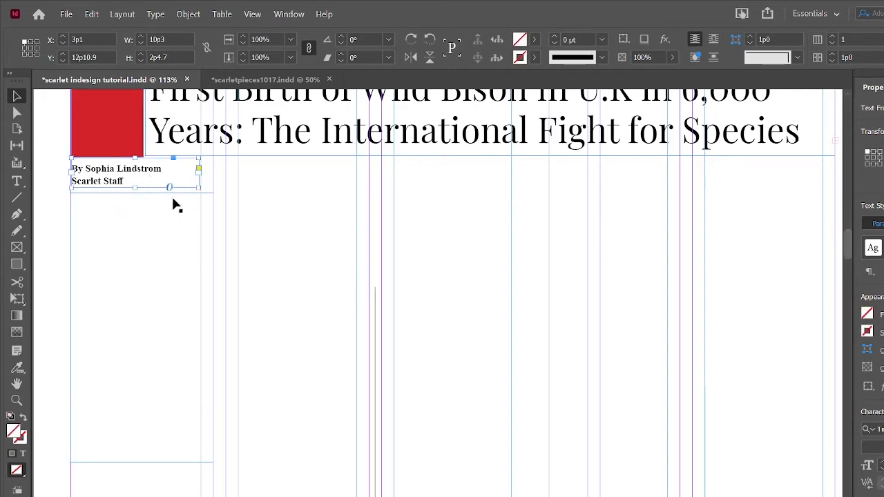
pyautogui.hscroll(-4, 172, 202)
pyautogui.hscroll(-6, 173, 200)
pyautogui.scroll(5, 172, 200)
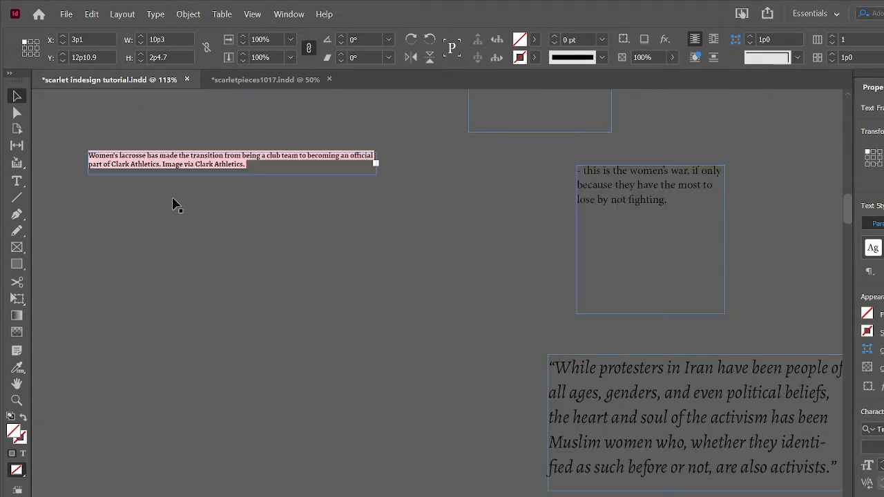
pyautogui.scroll(4, 392, 278)
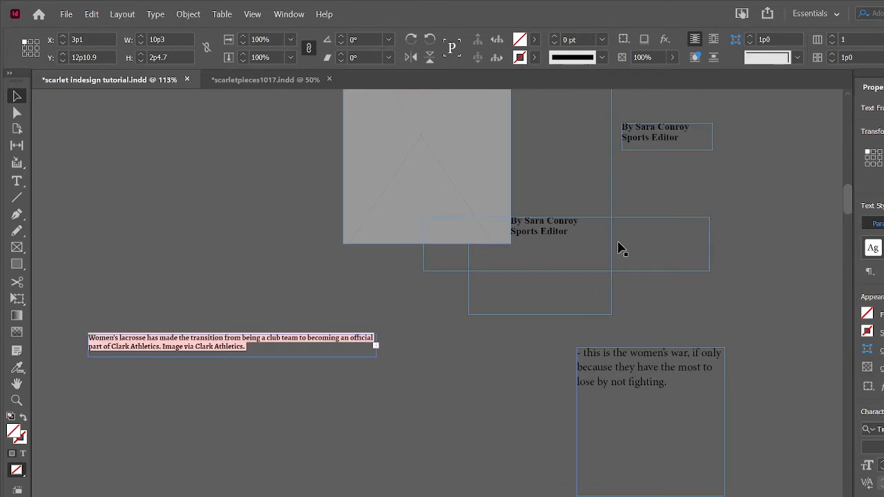
pyautogui.hscroll(4, 619, 248)
pyautogui.scroll(-10, 619, 248)
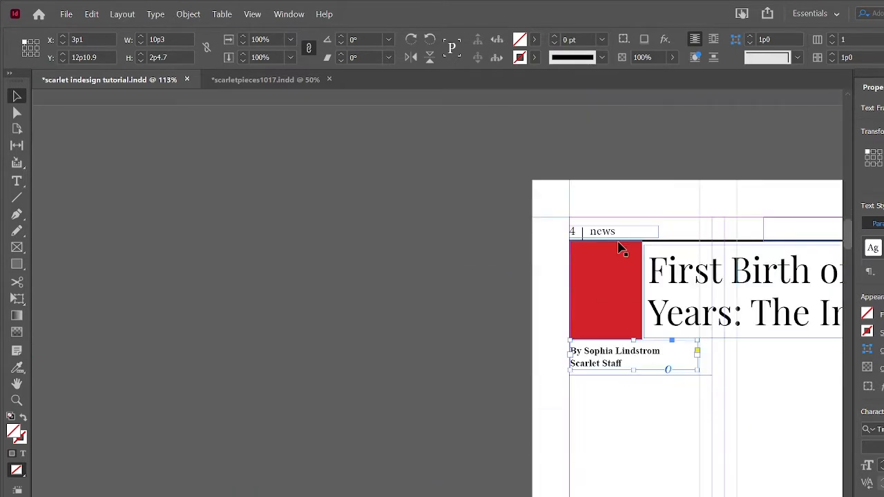
pyautogui.hscroll(4, 619, 248)
pyautogui.scroll(-3, 620, 248)
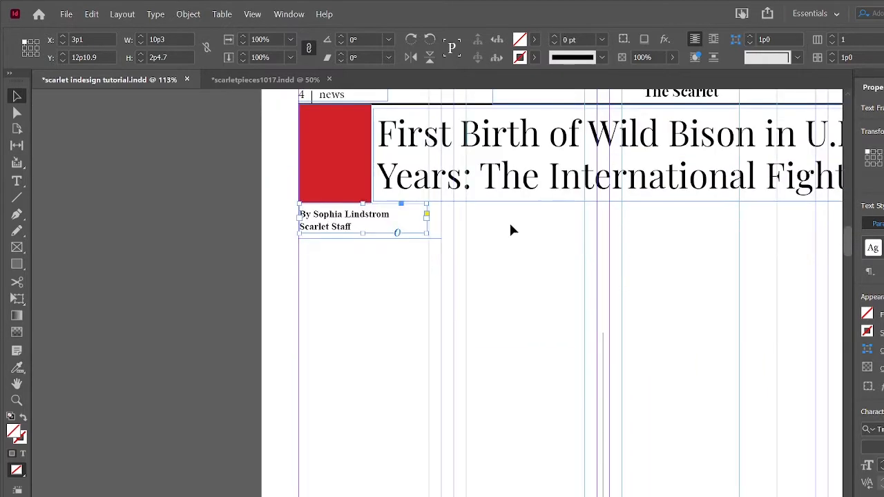
pyautogui.click(335, 238)
pyautogui.click(343, 216)
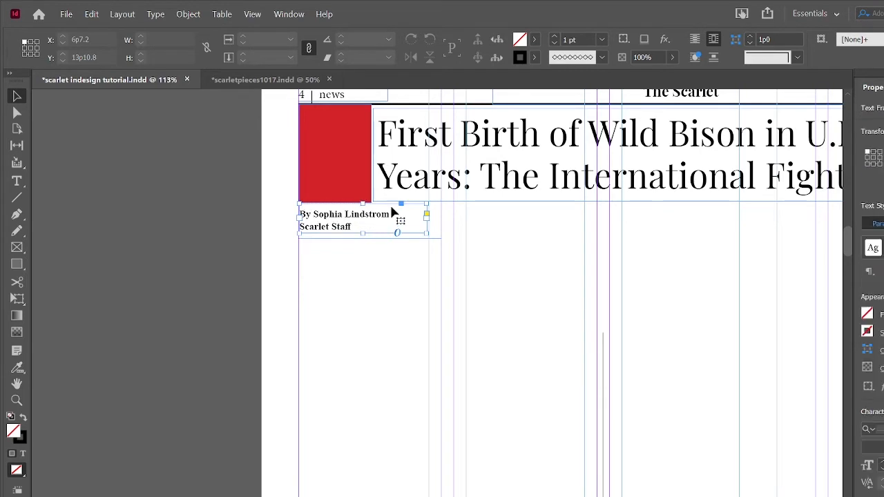
pyautogui.click(364, 298)
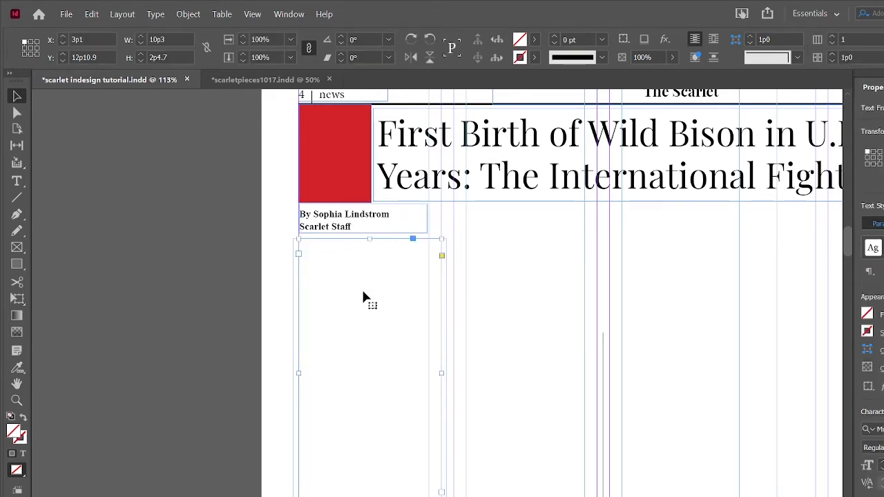
pyautogui.hotkey('ctrl', 'v')
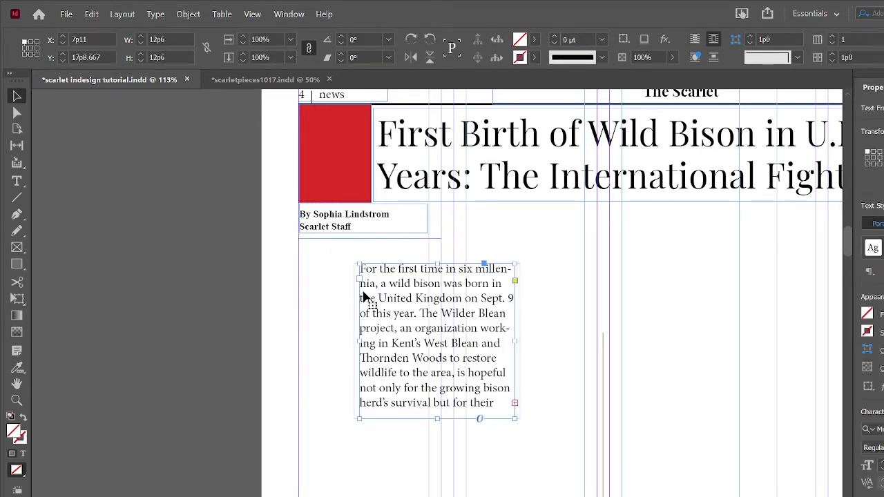
pyautogui.hotkey('ctrl', 'z')
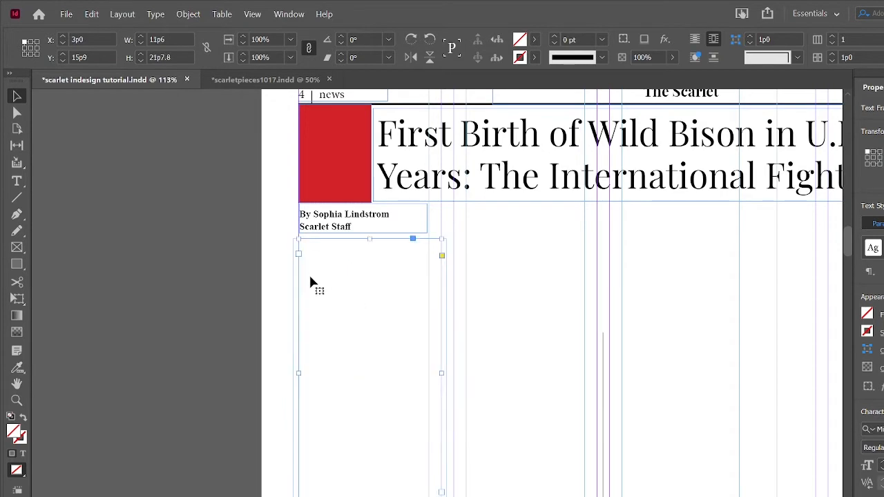
pyautogui.hotkey('ctrl', 'v')
pyautogui.hotkey('ctrl', 'z')
# Step: Paste the article text into the empty frame below the byline and lengthen that frame to a height of 53p3
pyautogui.doubleClick(311, 282)
pyautogui.hotkey('ctrl', 'v')
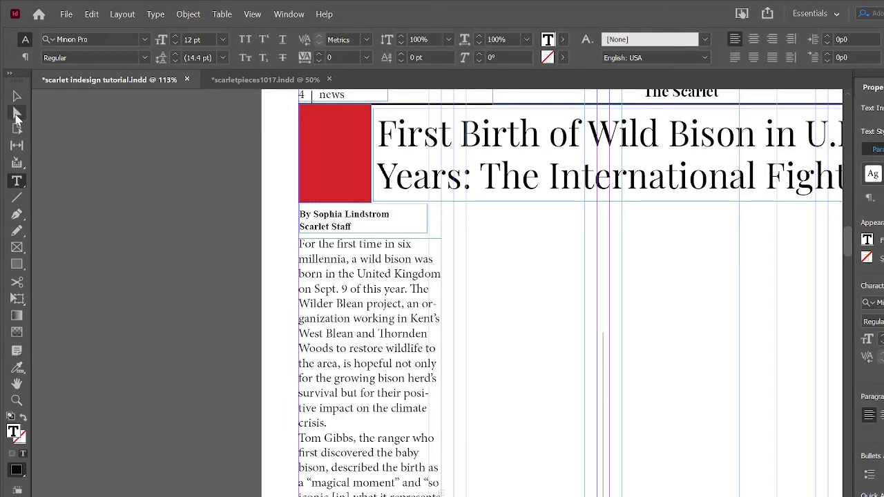
pyautogui.click(17, 97)
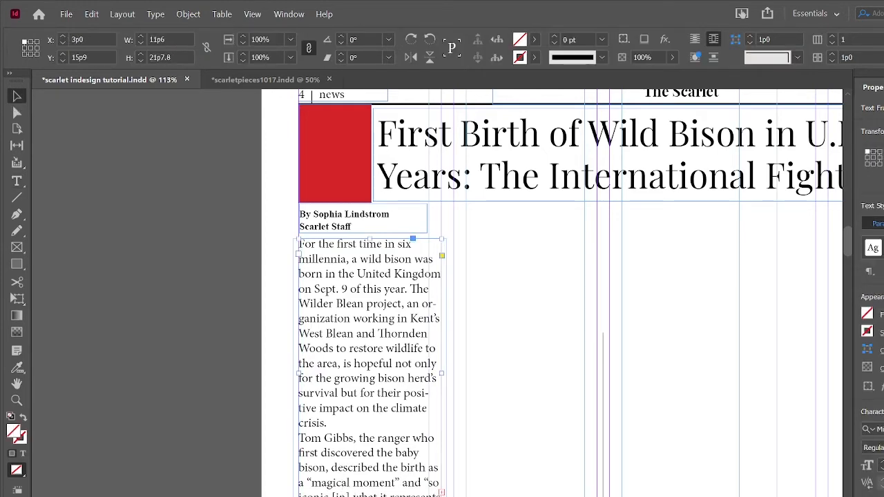
pyautogui.moveTo(370, 494); pyautogui.dragTo(370, 496)
pyautogui.scroll(-3, 370, 382)
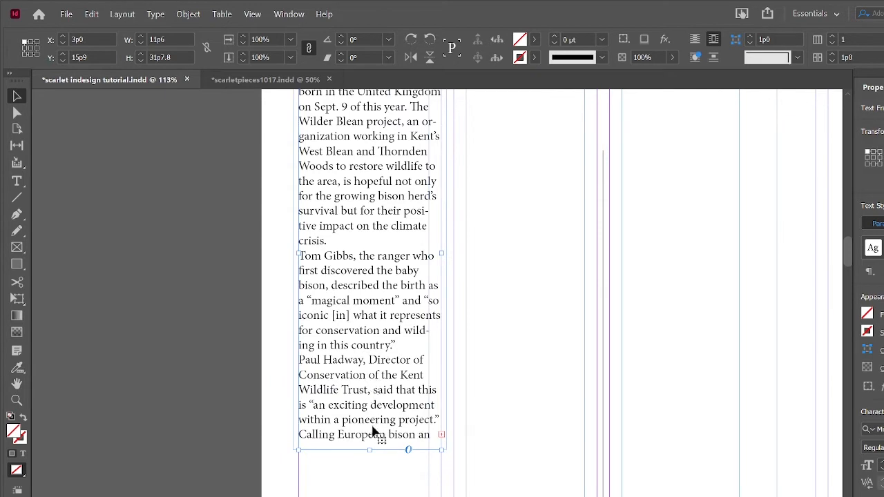
pyautogui.moveTo(370, 452); pyautogui.dragTo(370, 496)
# Step: Examine how the byline and the lengthened article frame sit together in the first column of page 4
pyautogui.scroll(15, 370, 484)
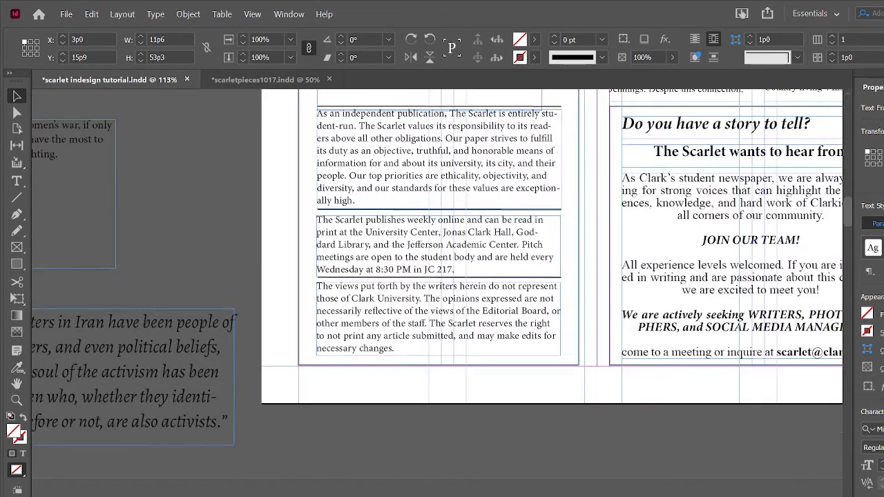
pyautogui.scroll(-4, 370, 483)
pyautogui.scroll(-1, 346, 442)
pyautogui.click(347, 445)
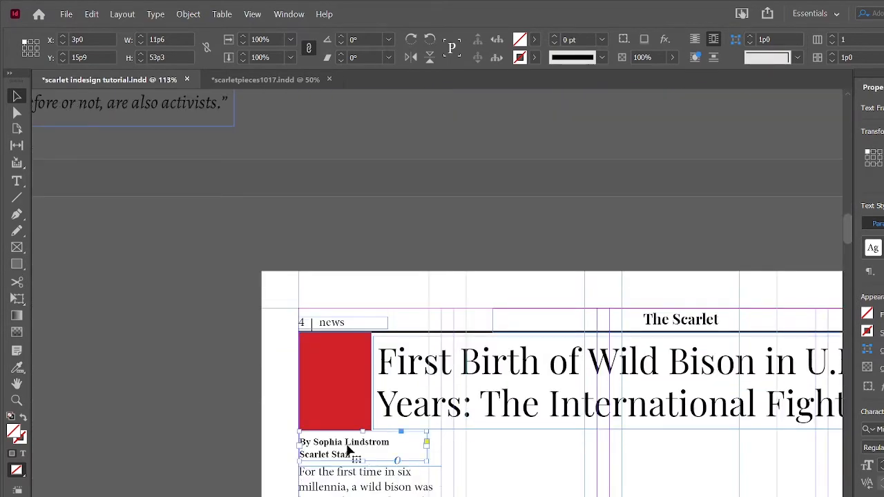
pyautogui.scroll(-6, 346, 445)
pyautogui.scroll(-7, 346, 414)
pyautogui.click(370, 311)
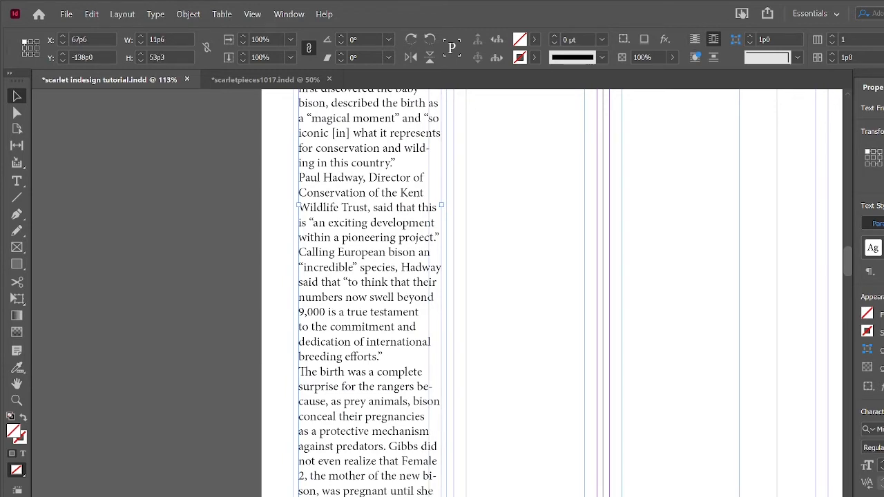
pyautogui.scroll(4, 386, 359)
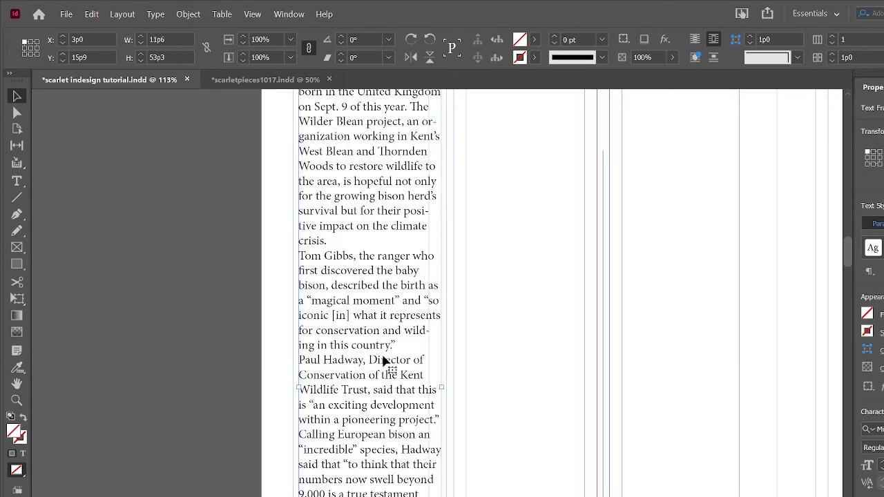
pyautogui.moveTo(440, 387)
pyautogui.mouseDown()
pyautogui.moveTo(431, 388)
pyautogui.moveTo(442, 390)
pyautogui.mouseUp()
# Step: Nudge the byline frame onto the page margin at X 3p0, just above the article text
pyautogui.scroll(8, 359, 428)
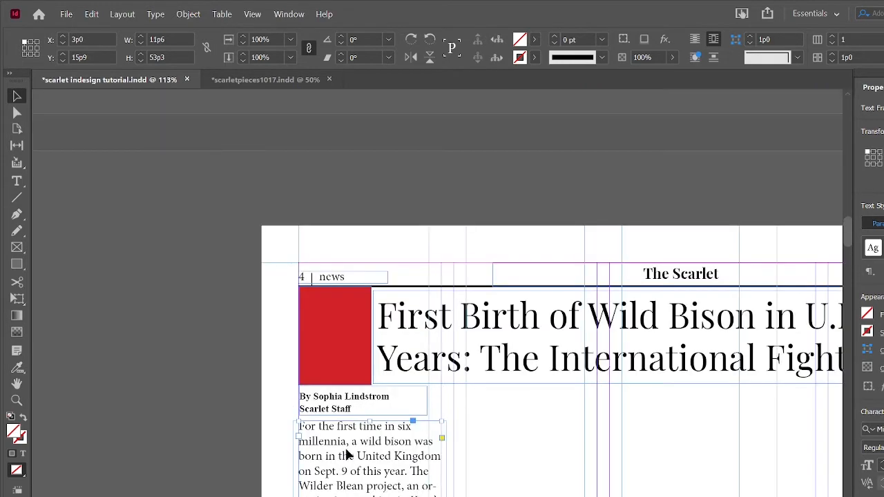
pyautogui.click(334, 413)
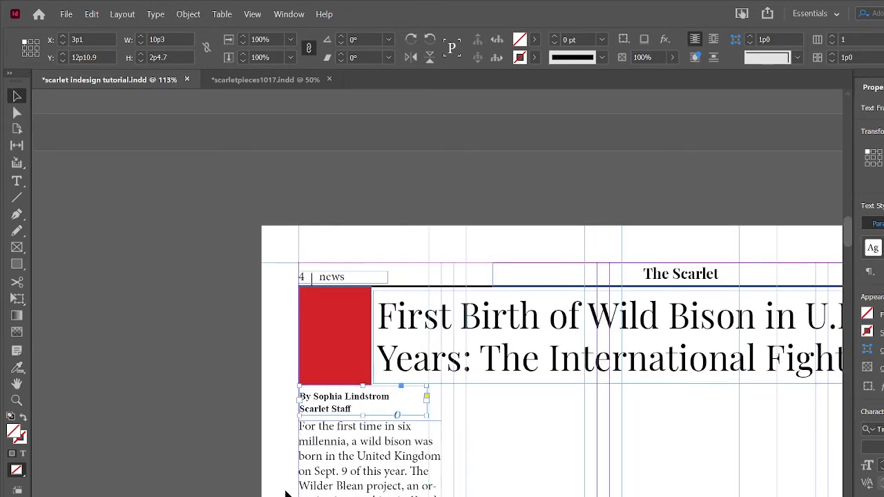
pyautogui.moveTo(339, 412)
pyautogui.mouseDown()
pyautogui.moveTo(566, 407)
pyautogui.moveTo(328, 414)
pyautogui.moveTo(341, 414)
pyautogui.mouseUp()
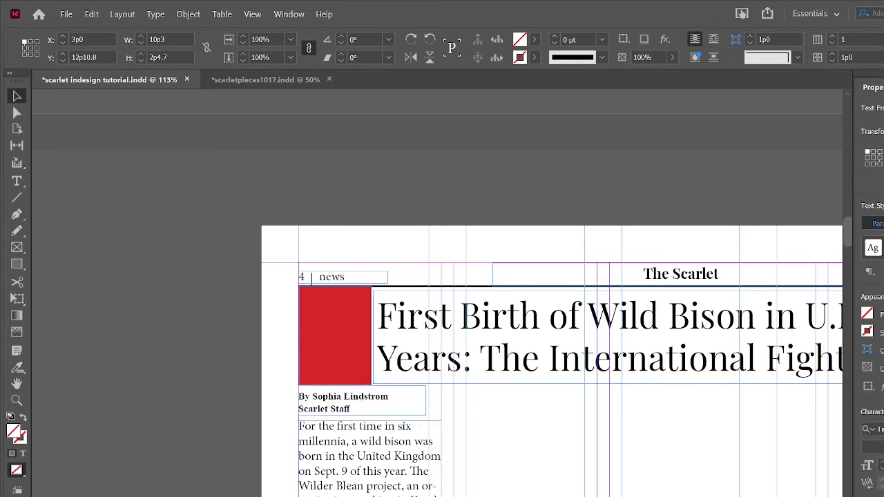
# Step: Examine the first column's article frame from its opening paragraph down to its lower edge
pyautogui.click(360, 434)
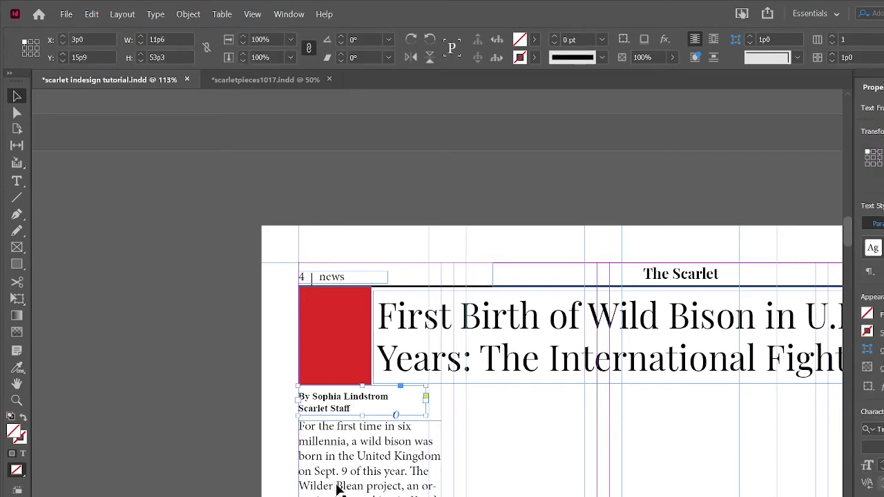
pyautogui.scroll(-3, 356, 467)
pyautogui.scroll(-3, 356, 468)
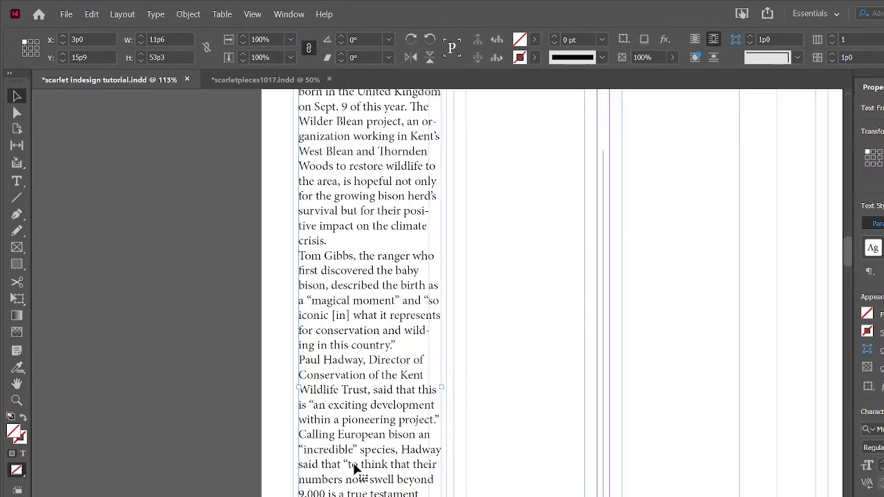
pyautogui.scroll(3, 353, 468)
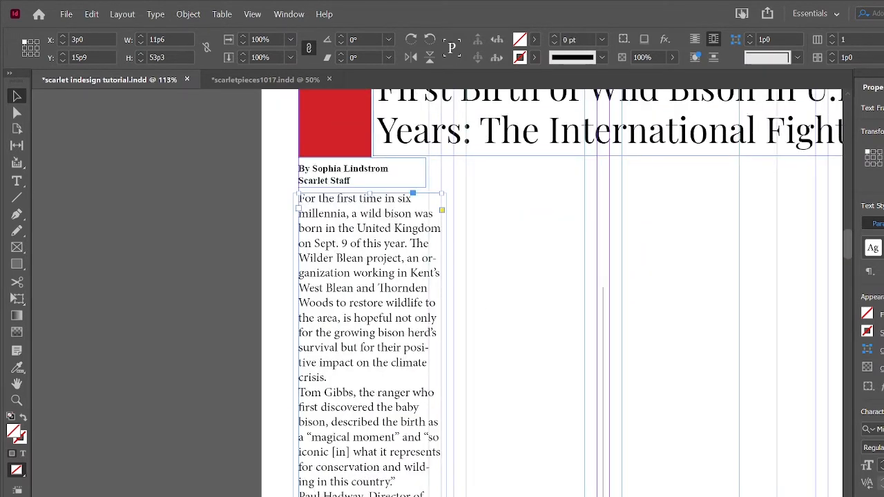
pyautogui.moveTo(298, 496)
pyautogui.mouseDown()
pyautogui.moveTo(306, 496)
pyautogui.moveTo(299, 496)
pyautogui.mouseUp()
pyautogui.hotkey('ctrl', 'v')
pyautogui.moveTo(441, 496); pyautogui.dragTo(441, 496)
pyautogui.scroll(-10, 503, 231)
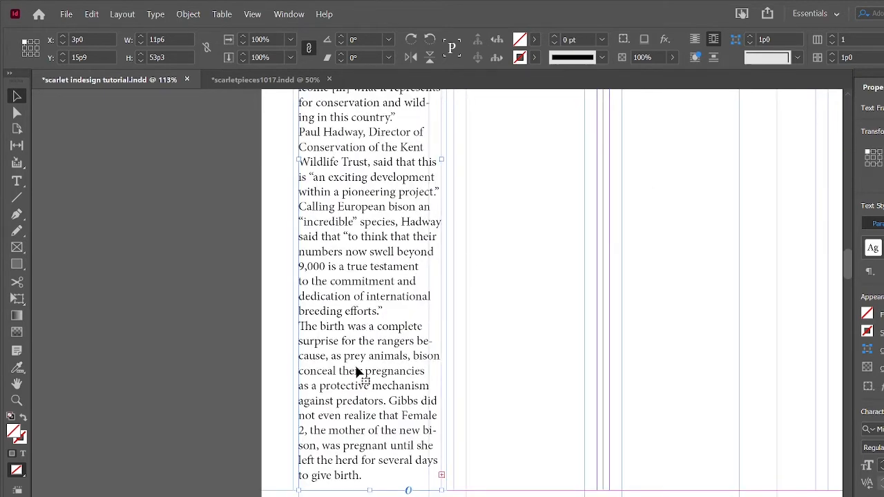
# Step: Thread the first column's overset text into a new frame in the second column, with its upper edge at Y 12p10.2
pyautogui.click(441, 475)
pyautogui.scroll(10, 506, 435)
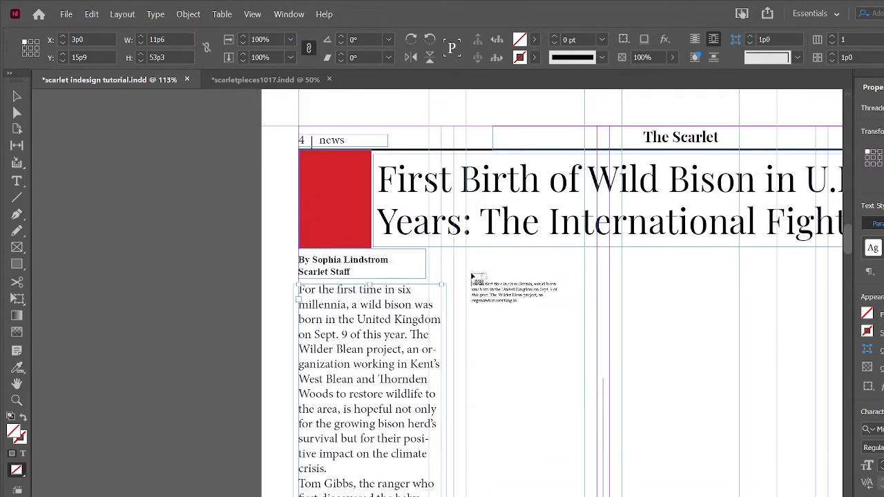
pyautogui.click(471, 278)
pyautogui.moveTo(484, 308); pyautogui.dragTo(487, 281)
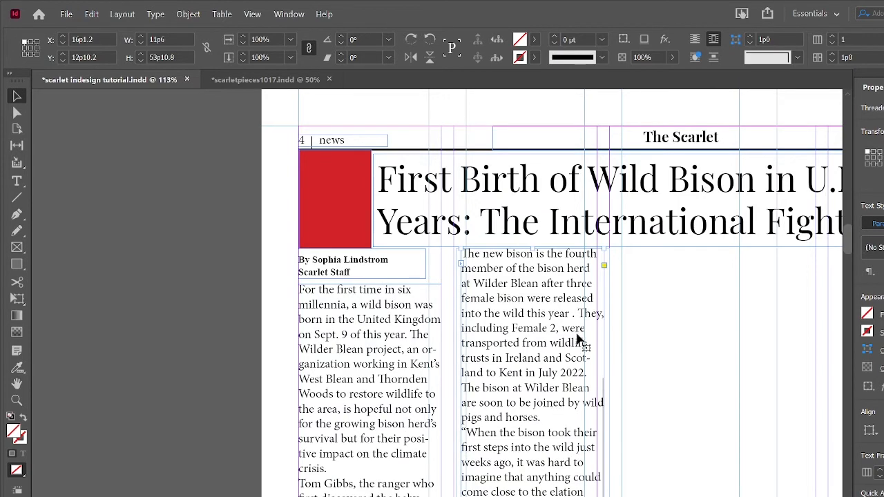
# Step: Adjust both side edges of the second column's text frame so it starts at X 15p6 and is 11p6 wide
pyautogui.scroll(-3, 578, 339)
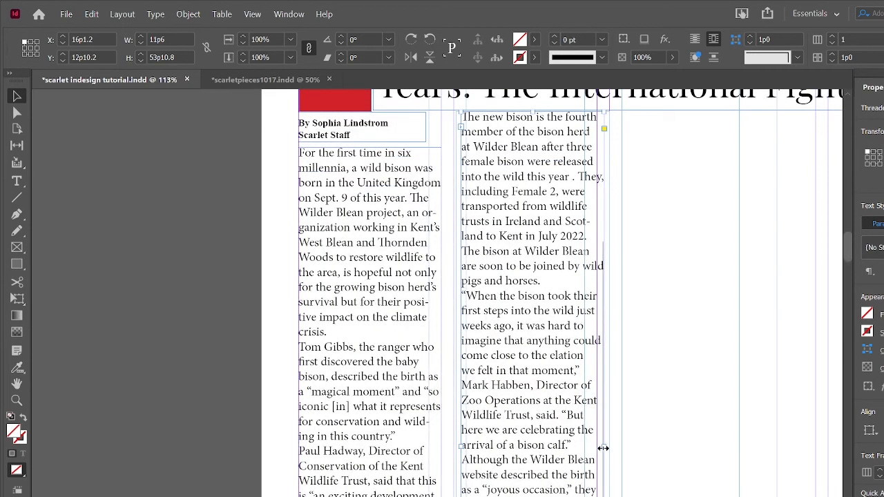
pyautogui.moveTo(603, 448); pyautogui.dragTo(595, 448)
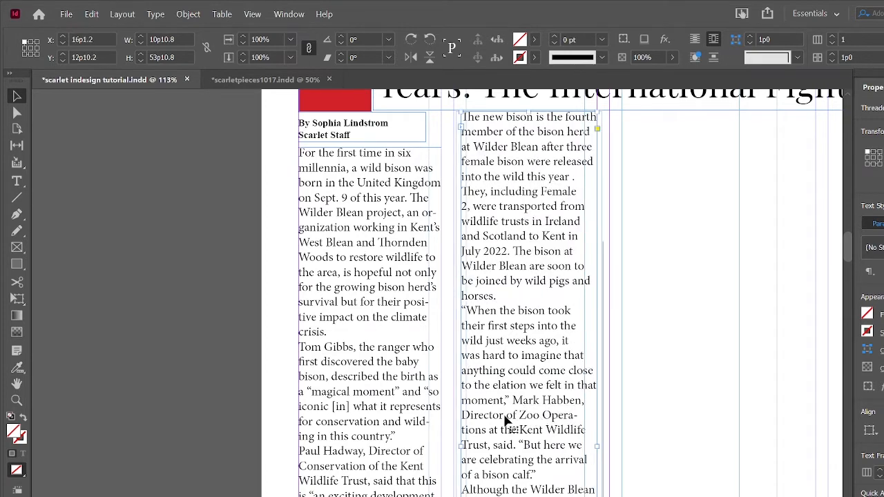
pyautogui.moveTo(458, 444); pyautogui.dragTo(451, 445)
pyautogui.scroll(-4, 503, 474)
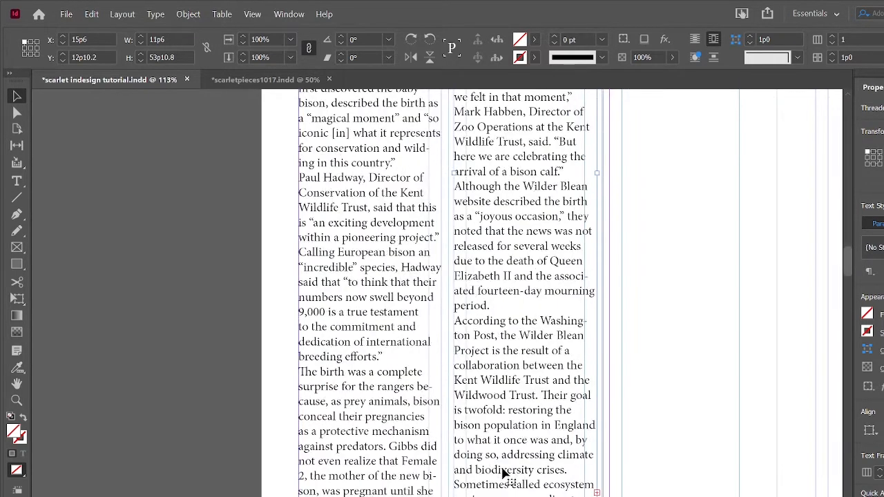
# Step: Extend the second column's text frame to a height of 56p1.8 and thread its overset text into a new third-column frame at X 28p7.8, Y 12p9.6
pyautogui.moveTo(526, 496); pyautogui.dragTo(526, 496)
pyautogui.click(597, 496)
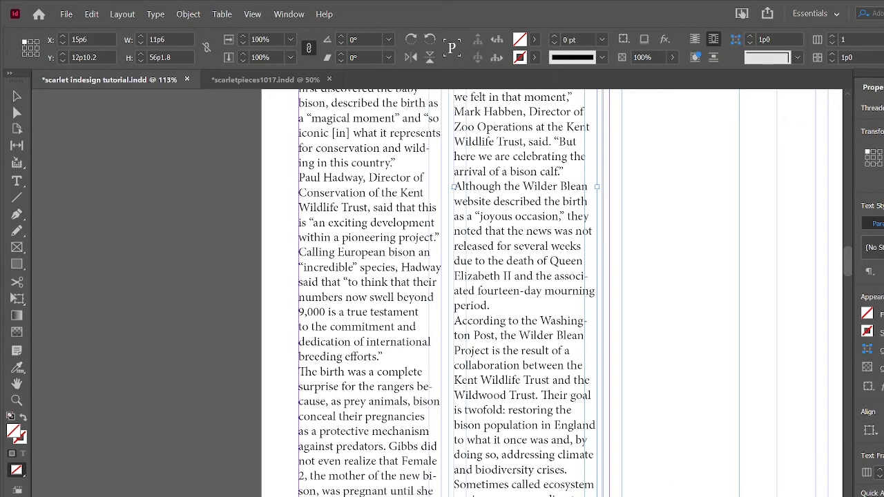
pyautogui.scroll(7, 653, 483)
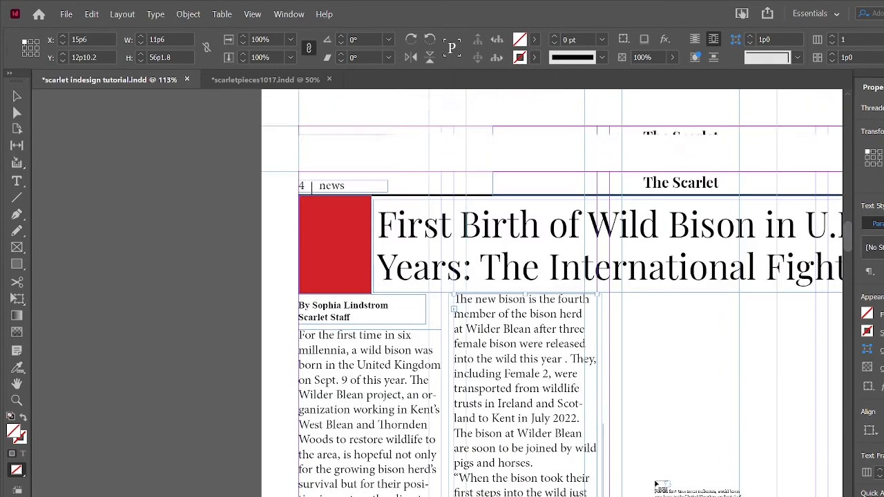
pyautogui.click(623, 328)
pyautogui.moveTo(625, 349); pyautogui.dragTo(630, 318)
# Step: Resize the third column's text frame to a height of 56p2.4, starting at X 28p0 with a width of 16p7.2
pyautogui.scroll(-5, 629, 318)
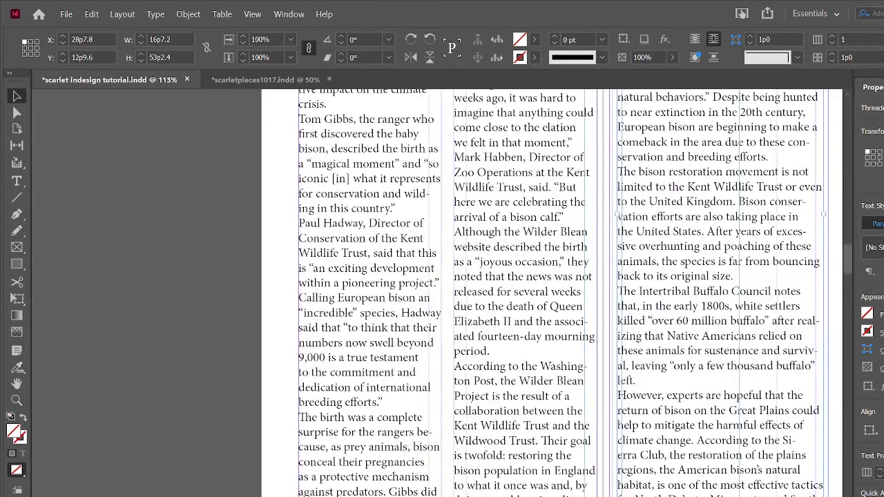
pyautogui.moveTo(720, 496); pyautogui.dragTo(720, 496)
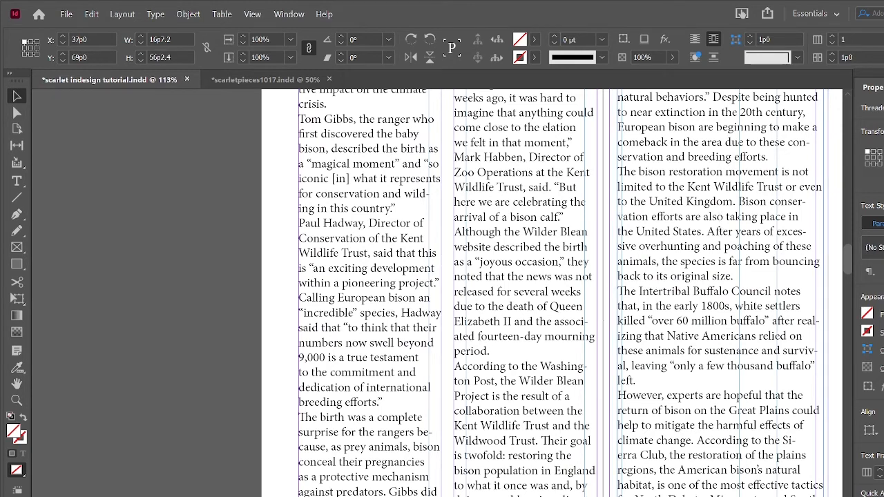
pyautogui.moveTo(720, 387); pyautogui.dragTo(717, 387)
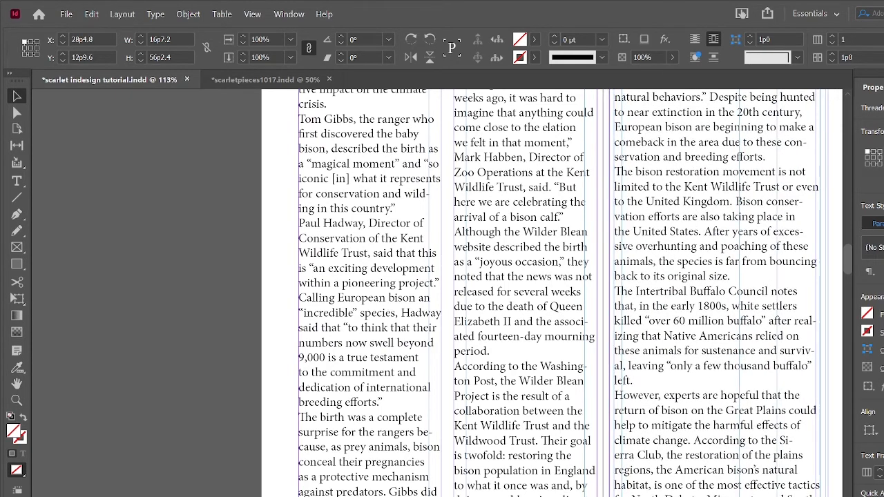
pyautogui.scroll(5, 783, 491)
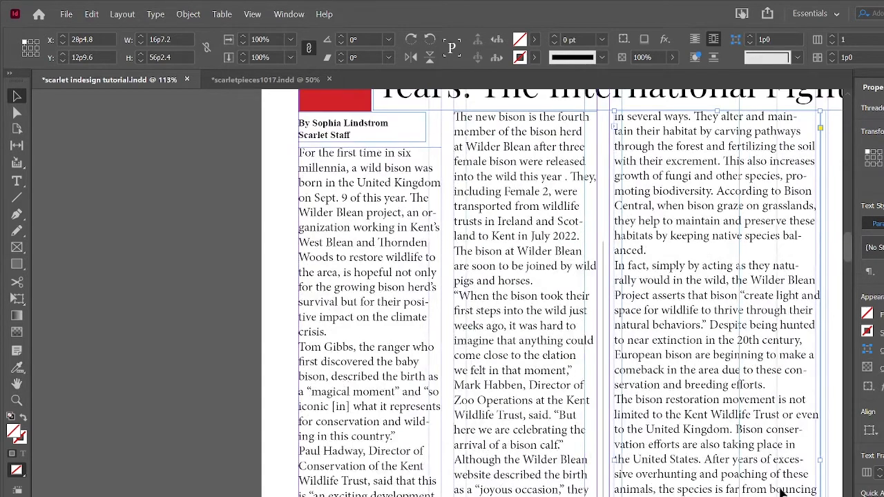
pyautogui.hscroll(4, 784, 492)
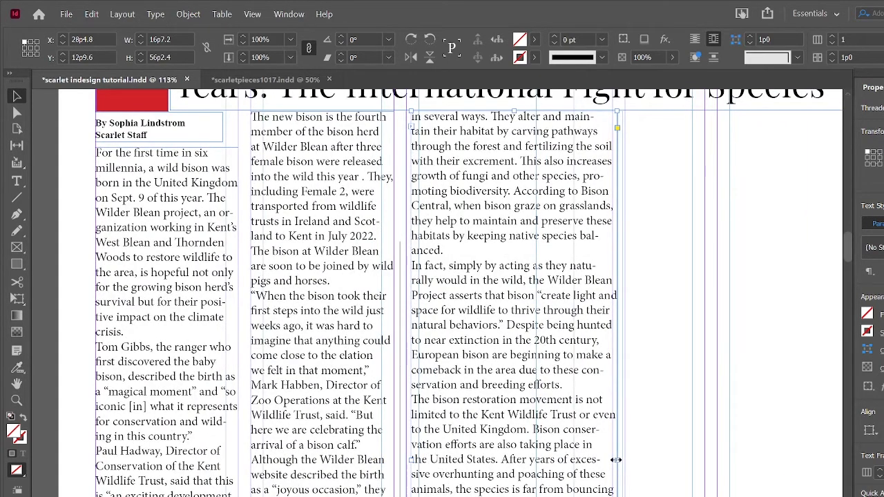
pyautogui.moveTo(616, 459); pyautogui.dragTo(612, 459)
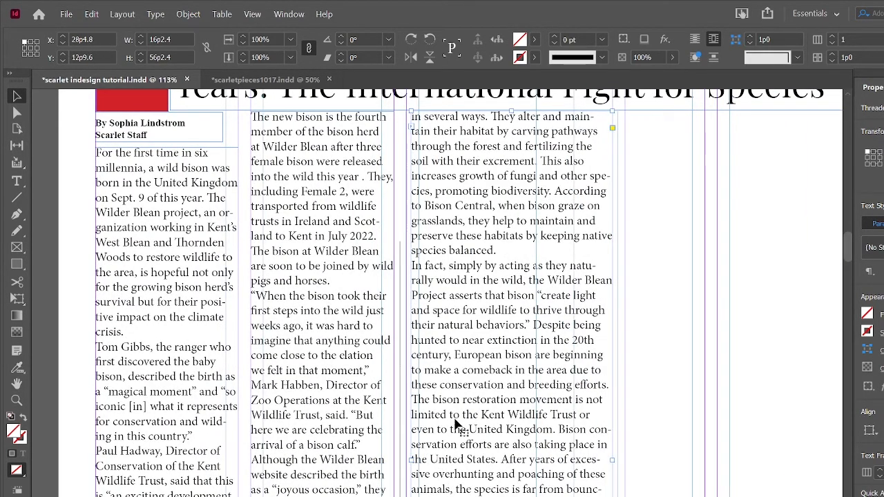
pyautogui.moveTo(408, 459); pyautogui.dragTo(402, 461)
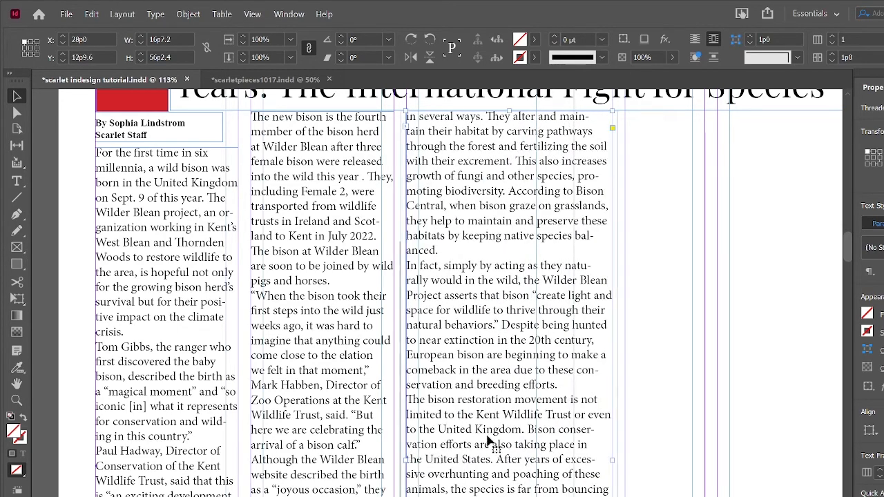
# Step: Thread the third column's overset text into a new frame in the fourth column, positioned at X 46p1.2, Y 13p2.4
pyautogui.scroll(-3, 488, 441)
pyautogui.hscroll(3, 487, 440)
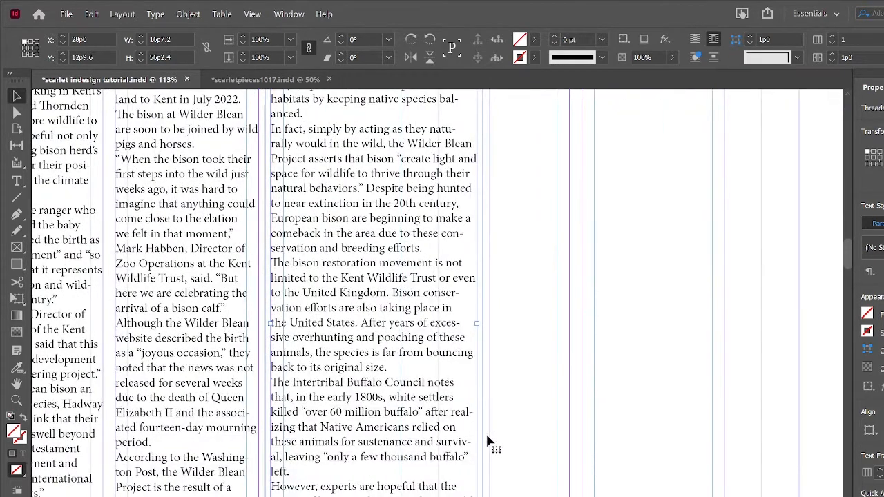
pyautogui.scroll(8, 487, 440)
pyautogui.scroll(-10, 487, 441)
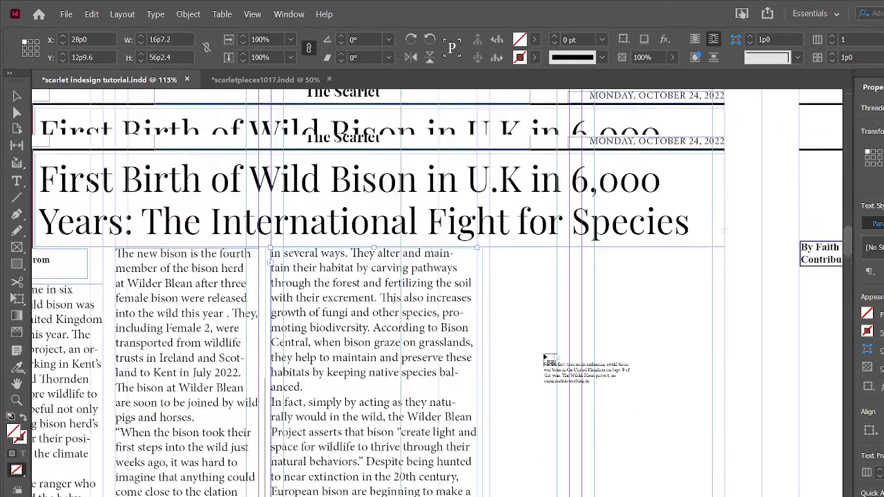
pyautogui.scroll(10, 545, 355)
pyautogui.click(492, 260)
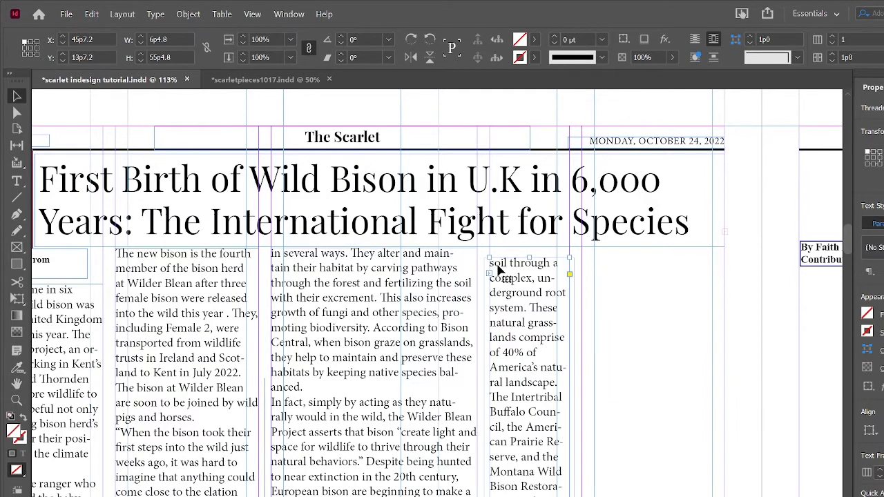
pyautogui.moveTo(499, 271)
pyautogui.mouseDown()
pyautogui.moveTo(509, 253)
pyautogui.moveTo(504, 264)
pyautogui.moveTo(508, 256)
pyautogui.moveTo(505, 264)
pyautogui.moveTo(595, 309)
pyautogui.moveTo(577, 265)
pyautogui.moveTo(582, 246)
pyautogui.moveTo(499, 267)
pyautogui.moveTo(503, 257)
pyautogui.moveTo(504, 268)
pyautogui.mouseUp()
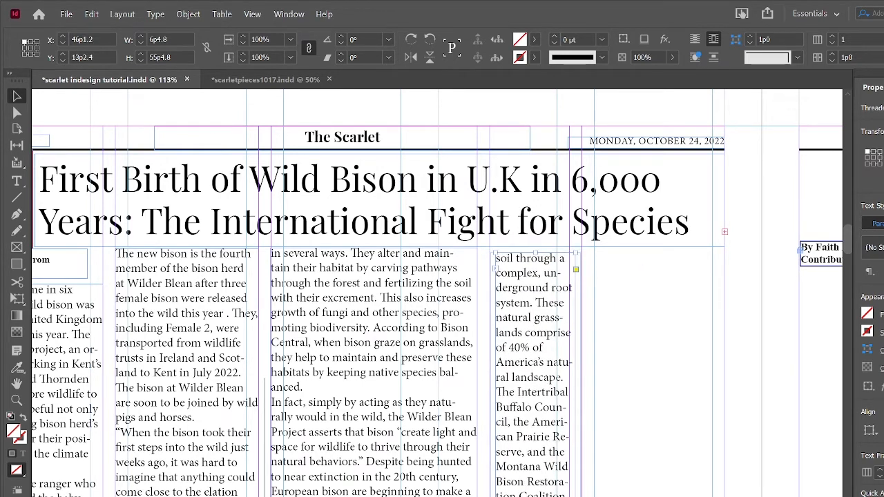
# Step: Resize the fourth column's text frame to start at X 45p10.8, with a width of 17p7.68 and a height of 55p9.6
pyautogui.moveTo(576, 496); pyautogui.dragTo(712, 496)
pyautogui.scroll(-5, 712, 483)
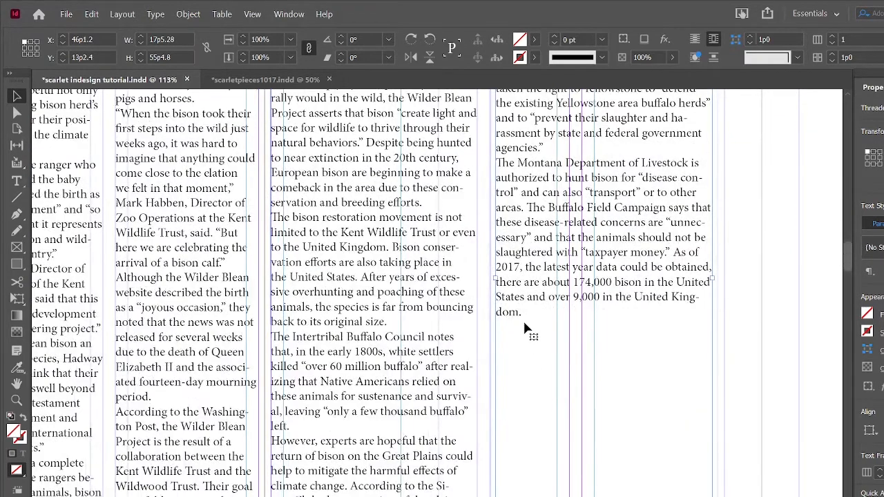
pyautogui.scroll(-2, 566, 358)
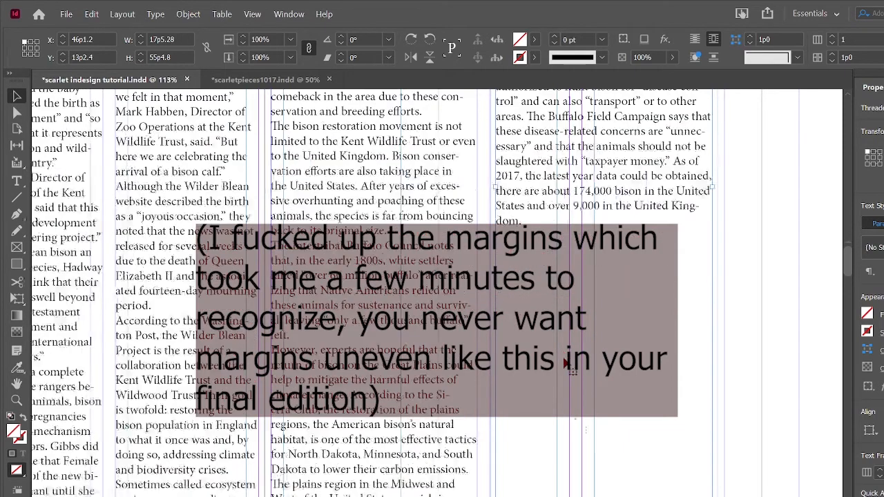
pyautogui.moveTo(604, 496); pyautogui.dragTo(604, 496)
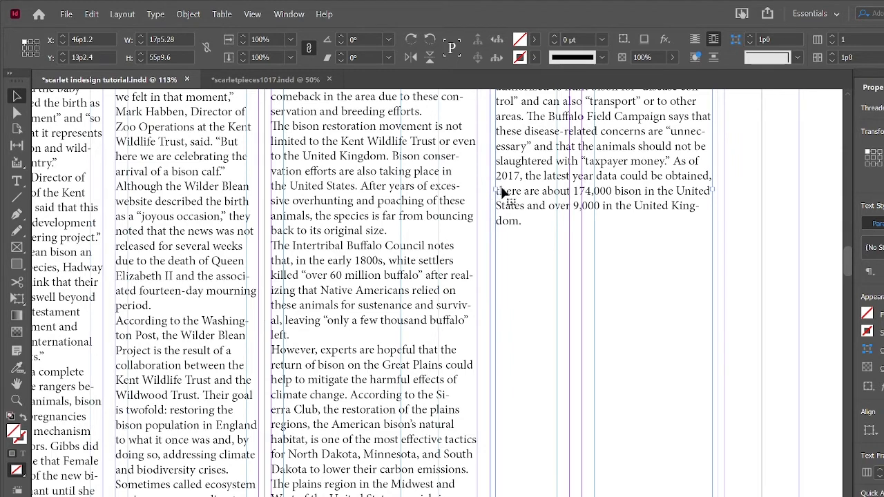
pyautogui.moveTo(493, 190); pyautogui.dragTo(491, 190)
# Step: Set the font of the entire threaded bison article to Times New Roman
pyautogui.click(374, 246)
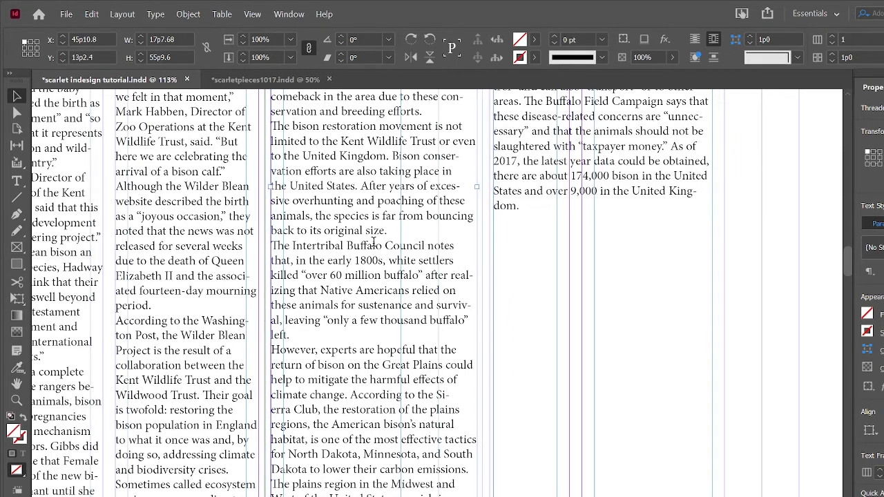
pyautogui.doubleClick(373, 243)
pyautogui.hotkey('ctrl', 'a')
pyautogui.scroll(5, 374, 240)
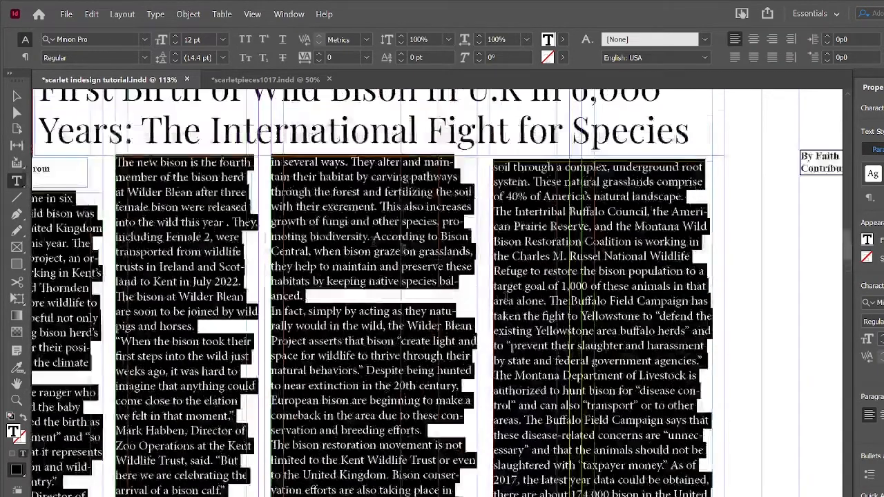
pyautogui.hscroll(-5, 373, 239)
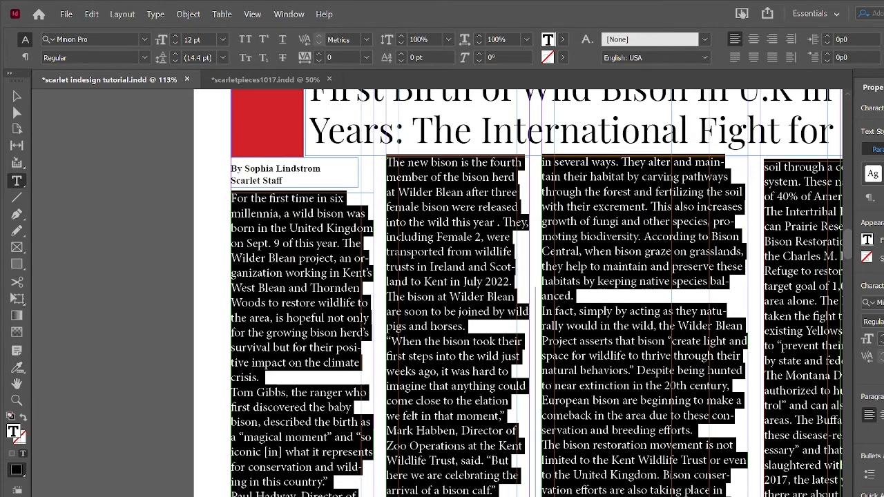
pyautogui.click(878, 303)
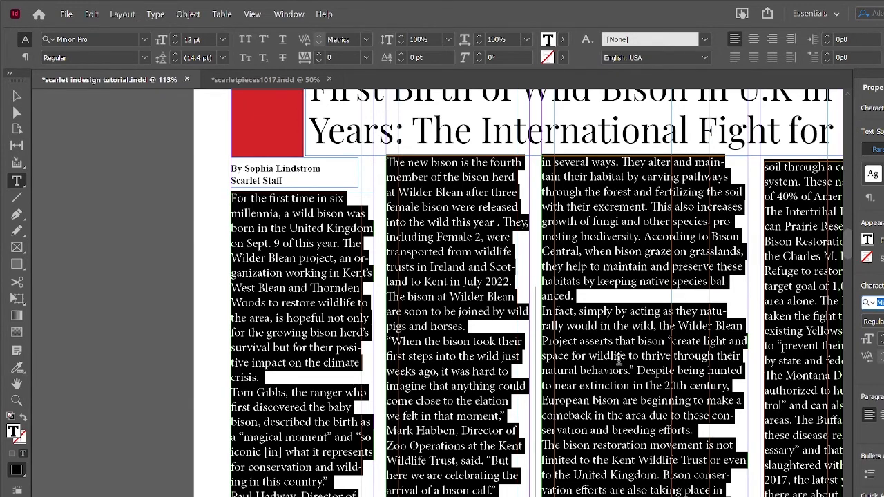
pyautogui.scroll(10, 791, 241)
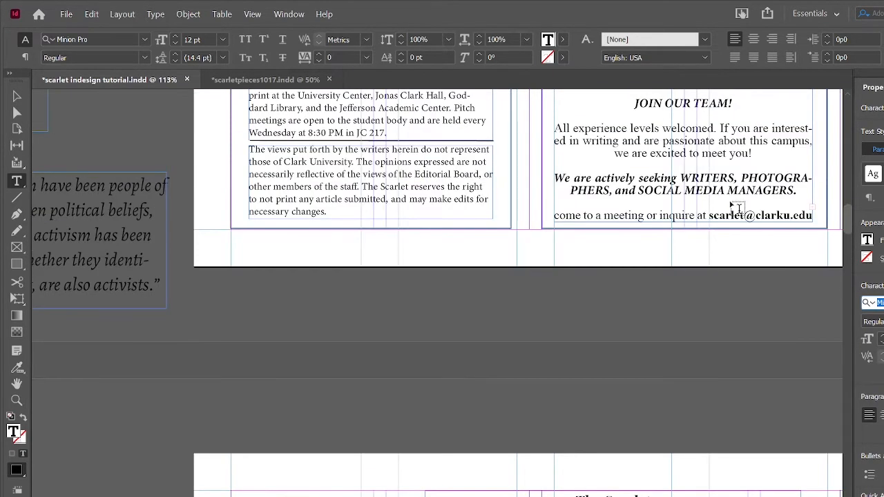
pyautogui.scroll(5, 738, 207)
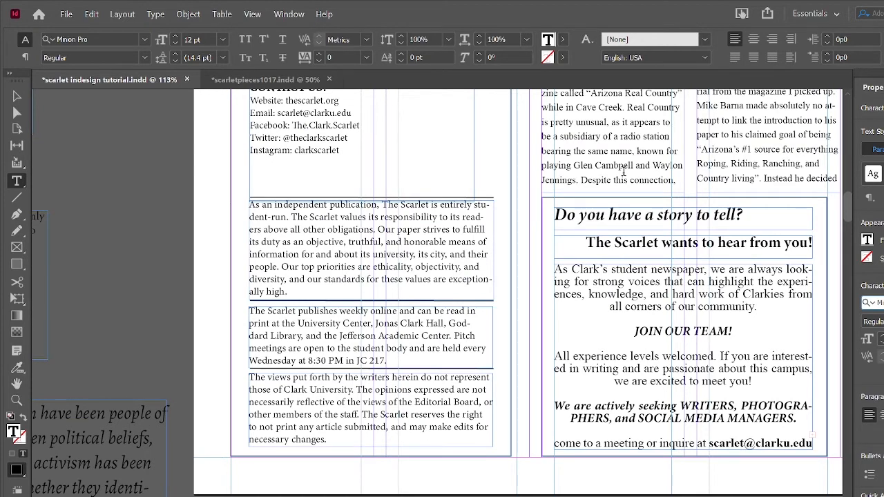
pyautogui.scroll(-5, 623, 172)
pyautogui.scroll(-3, 216, 224)
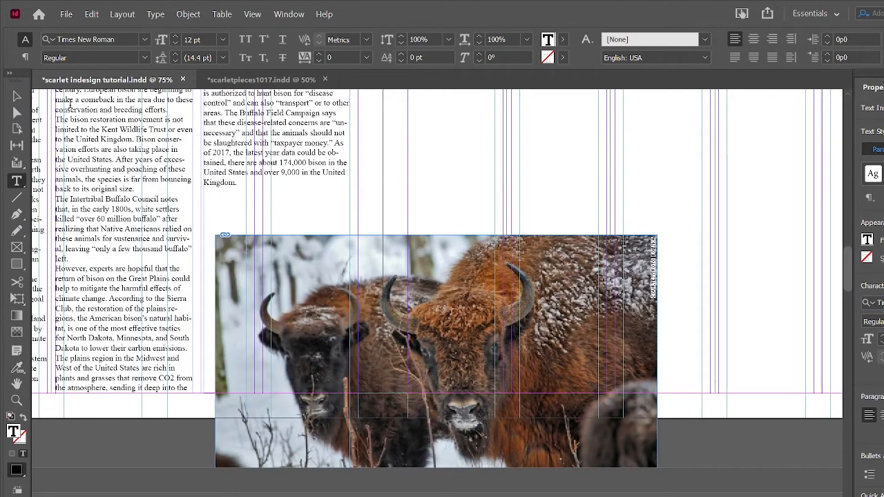
# Step: Move the bison photo up beside the end of the fourth column's text, to X 49p4.8, Y 41p1.2
pyautogui.click(16, 97)
pyautogui.moveTo(292, 339); pyautogui.dragTo(287, 269)
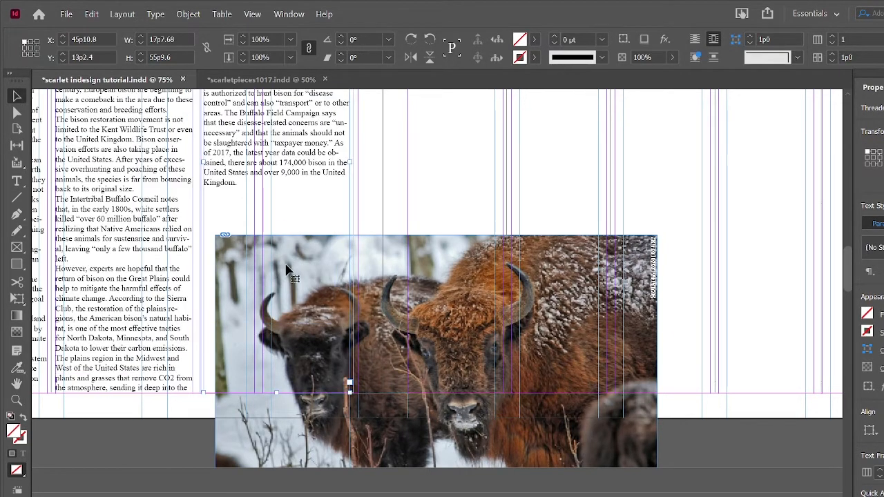
pyautogui.moveTo(488, 315); pyautogui.dragTo(504, 241)
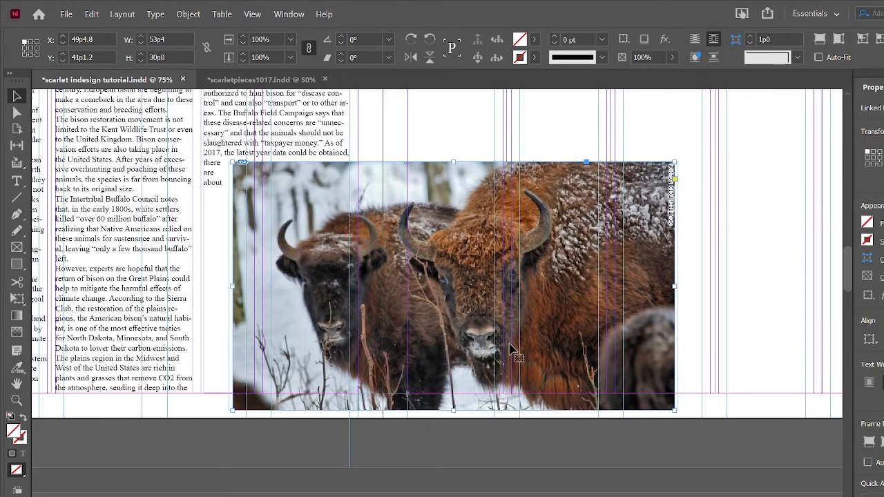
# Step: Move the bison photo onto page 4 across the article's columns, at X 6p4.8, Y 24p3.6
pyautogui.scroll(3, 511, 350)
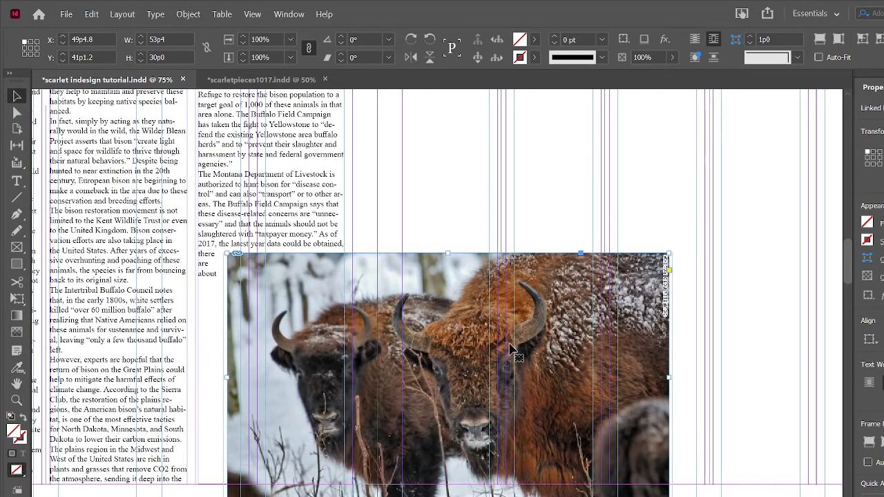
pyautogui.click(563, 227)
pyautogui.scroll(2, 562, 227)
pyautogui.hscroll(-3, 563, 227)
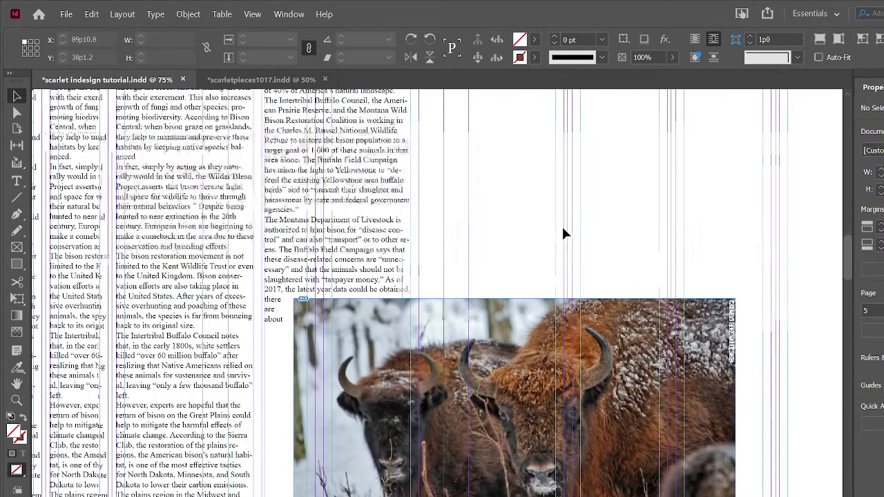
pyautogui.hscroll(-2, 563, 230)
pyautogui.scroll(4, 563, 230)
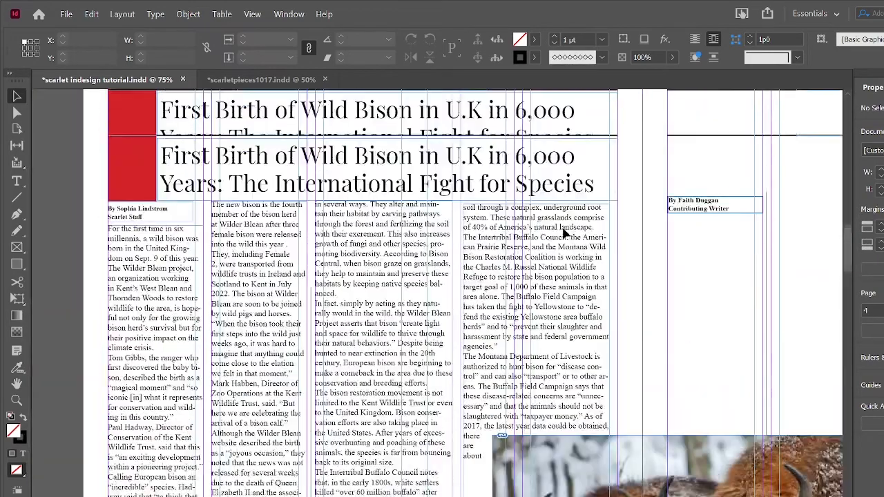
pyautogui.hscroll(2, 563, 230)
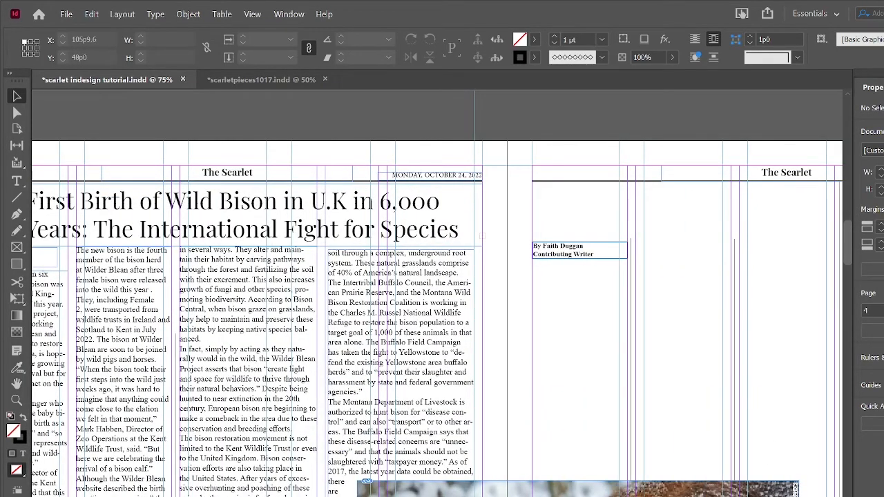
pyautogui.scroll(-4, 563, 230)
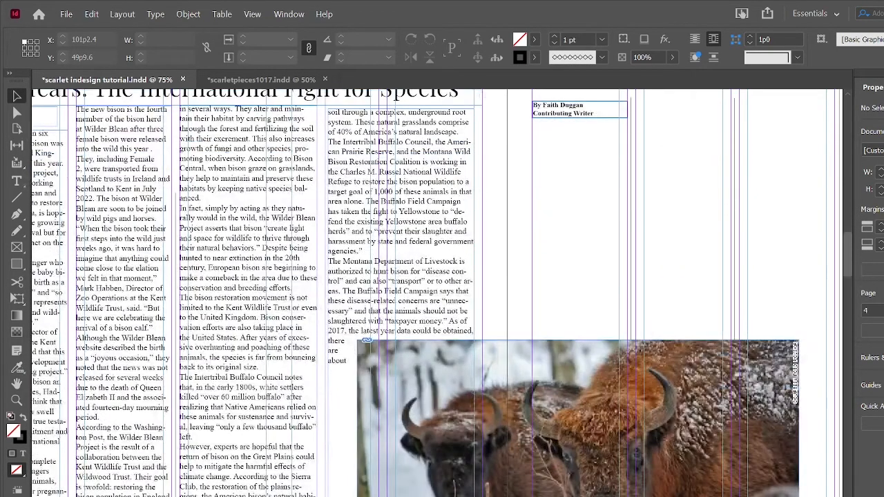
pyautogui.moveTo(660, 490); pyautogui.dragTo(266, 365)
pyautogui.hscroll(-5, 535, 383)
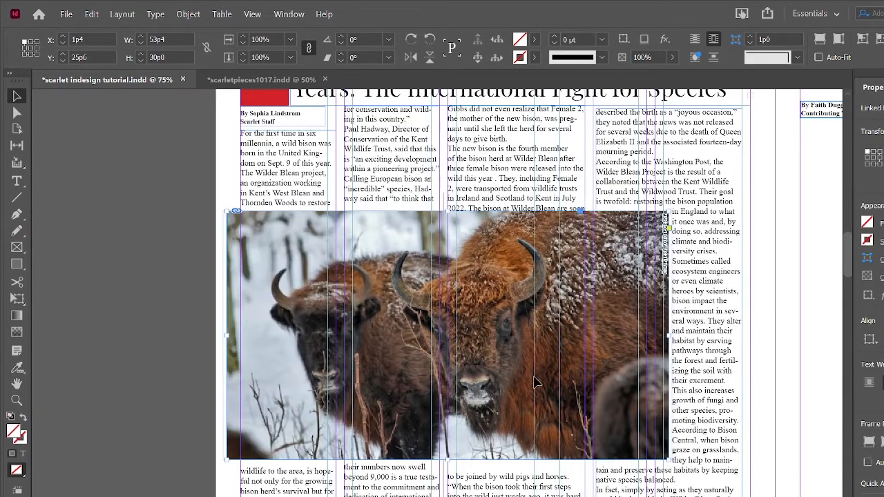
pyautogui.moveTo(453, 366); pyautogui.dragTo(487, 353)
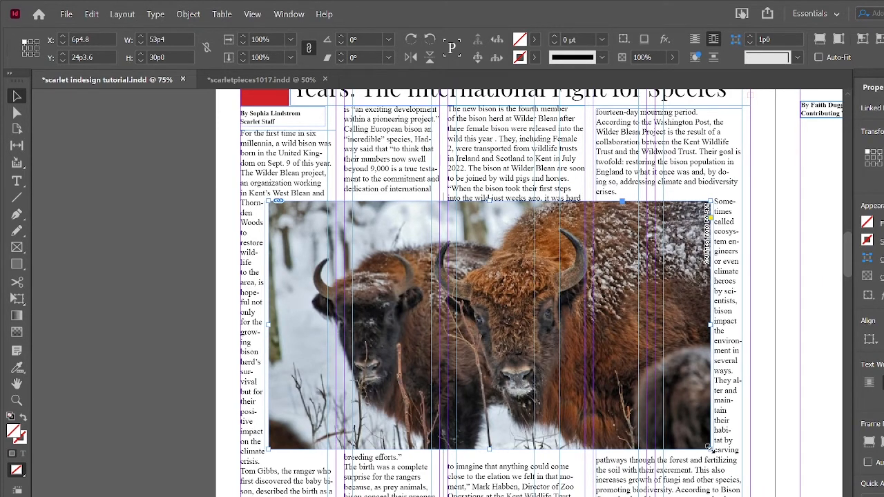
# Step: Crop the bison photo's frame to span the second and third columns, starting at X 15p6, 29p1.2 wide and 21p10.8 high
pyautogui.moveTo(708, 447); pyautogui.dragTo(632, 405)
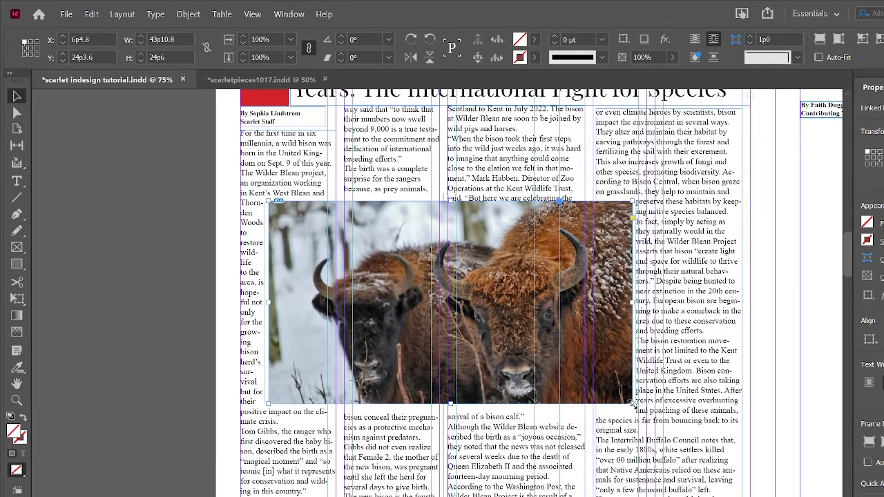
pyautogui.moveTo(632, 403); pyautogui.dragTo(585, 388)
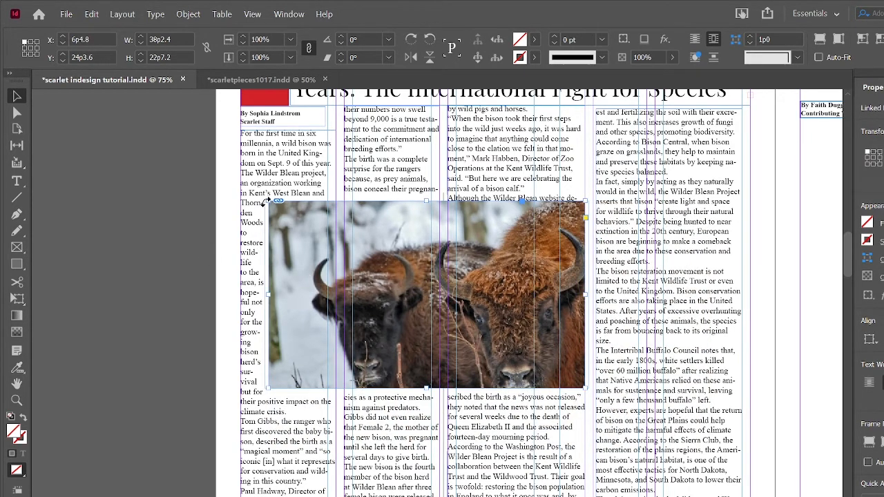
pyautogui.moveTo(269, 388); pyautogui.dragTo(343, 380)
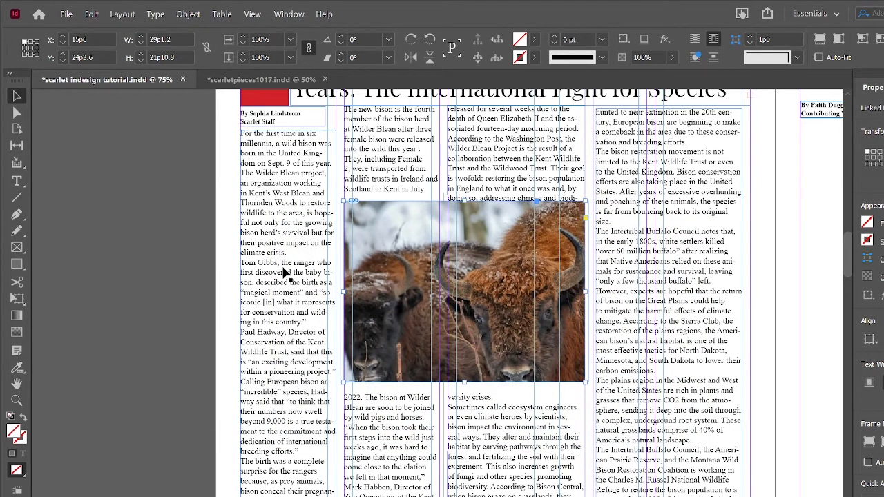
# Step: Move the bison photo up under the headline to Y 13p0 and widen its frame to 29p8.4
pyautogui.moveTo(421, 293); pyautogui.dragTo(425, 206)
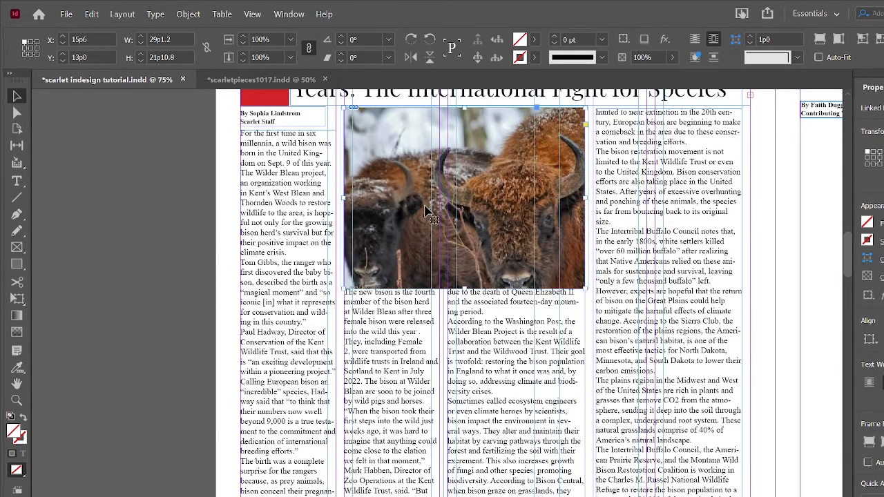
pyautogui.scroll(2, 425, 214)
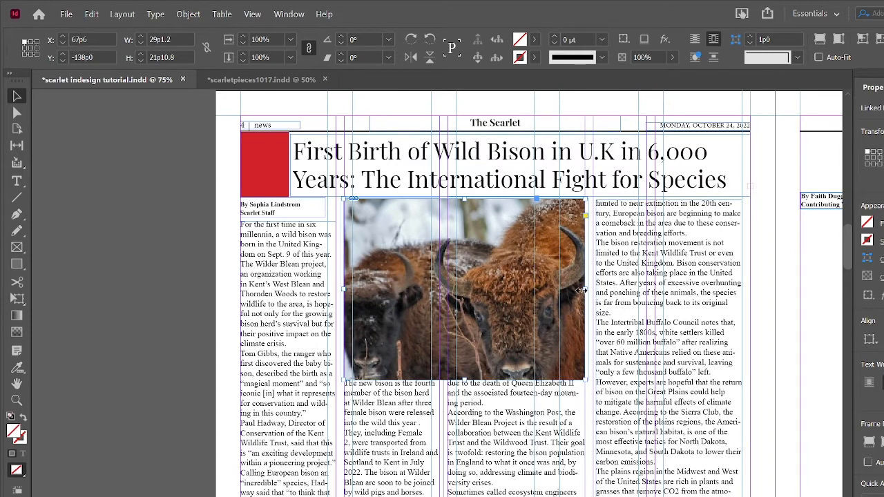
pyautogui.moveTo(585, 289)
pyautogui.mouseDown()
pyautogui.moveTo(570, 295)
pyautogui.moveTo(590, 296)
pyautogui.mouseUp()
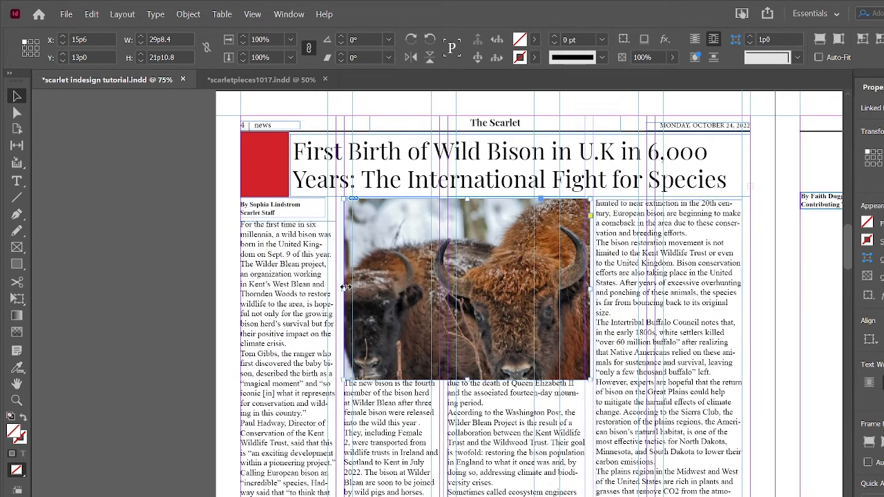
pyautogui.moveTo(344, 289)
pyautogui.mouseDown()
pyautogui.moveTo(356, 289)
pyautogui.moveTo(341, 290)
pyautogui.mouseUp()
# Step: Fill the widened photo frame proportionally with the bison image
pyautogui.hotkey('ctrl', 'alt', 'shift', 'c')
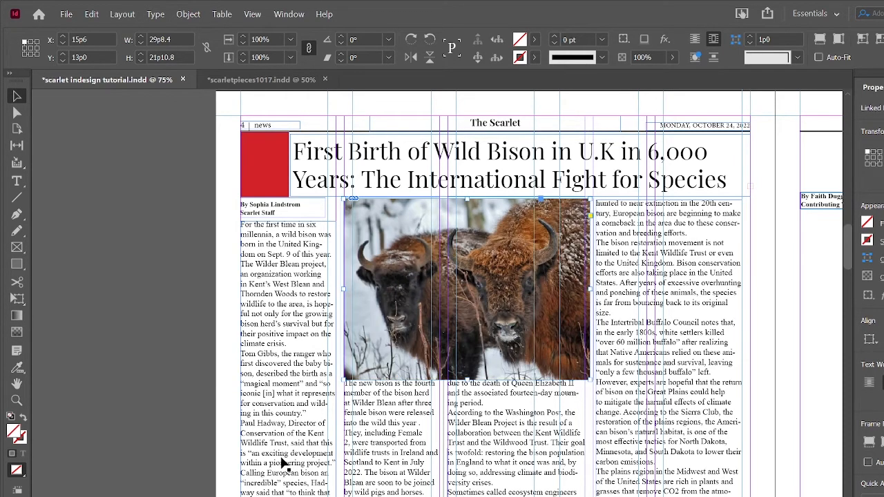
pyautogui.click(540, 428)
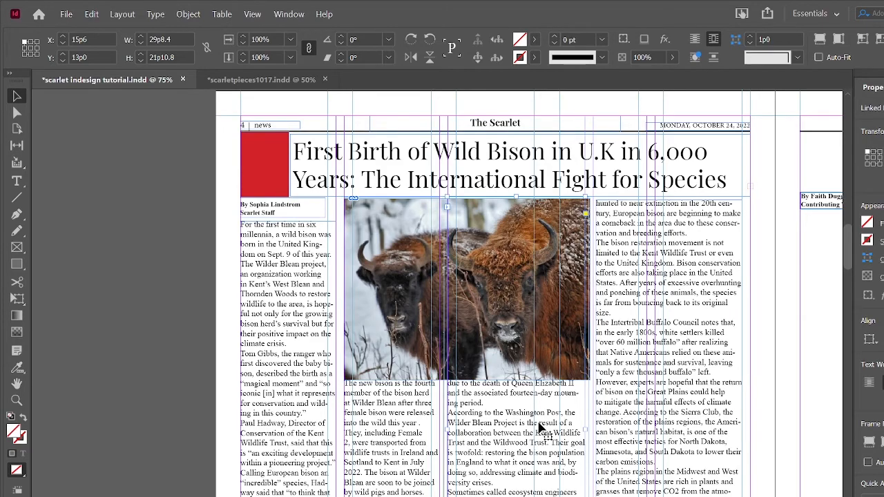
pyautogui.scroll(-3, 541, 428)
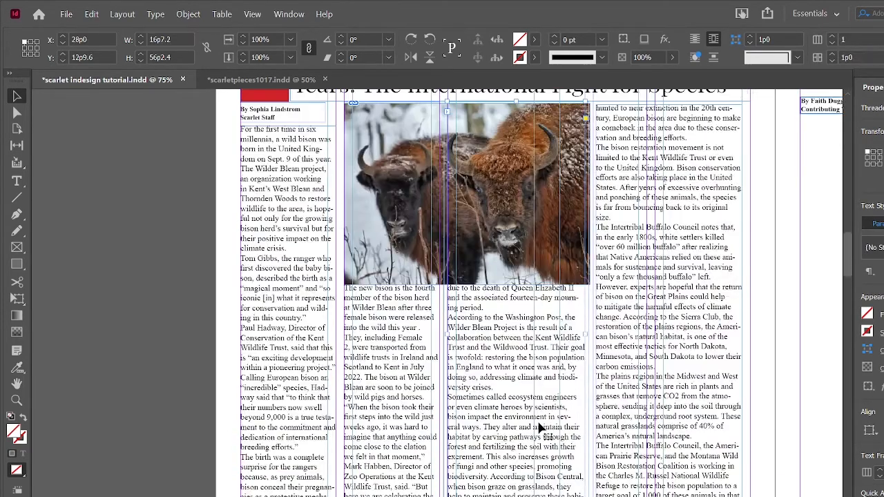
pyautogui.scroll(4, 541, 428)
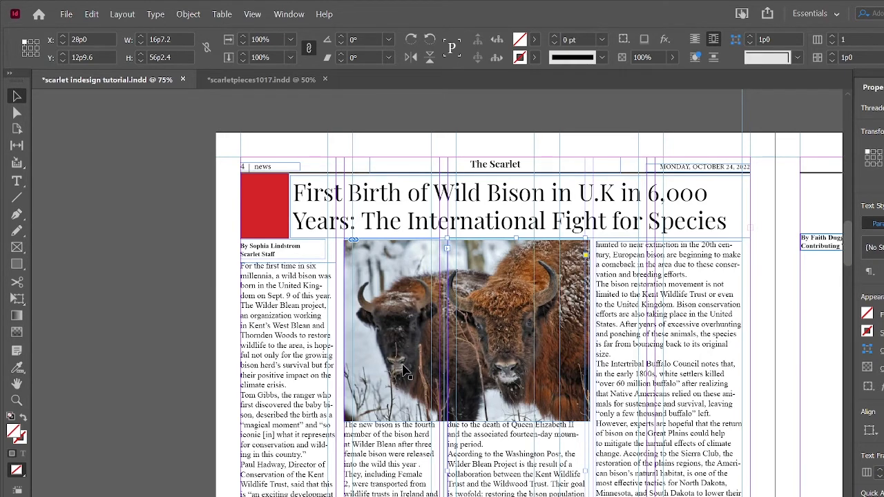
# Step: Select the bison image inside its frame with the Direct Selection tool and stretch it to about 30p2.7 wide and 45p9.6 high
pyautogui.click(17, 113)
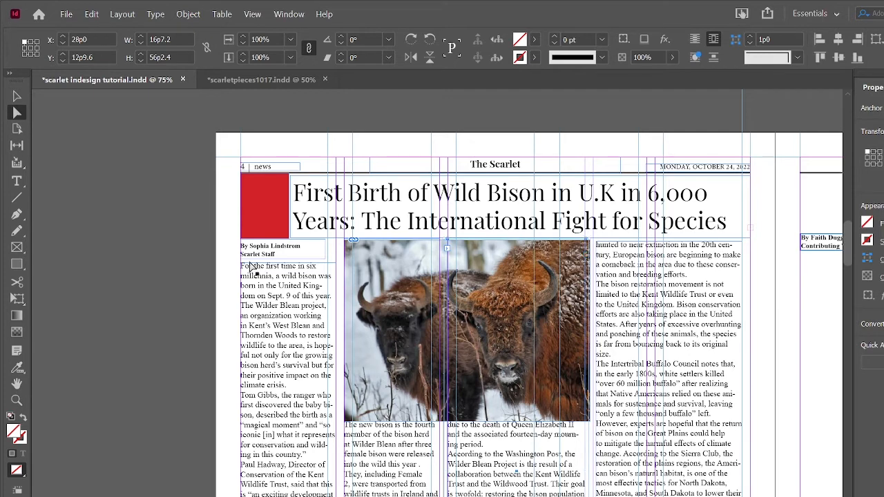
pyautogui.moveTo(450, 371); pyautogui.dragTo(403, 324)
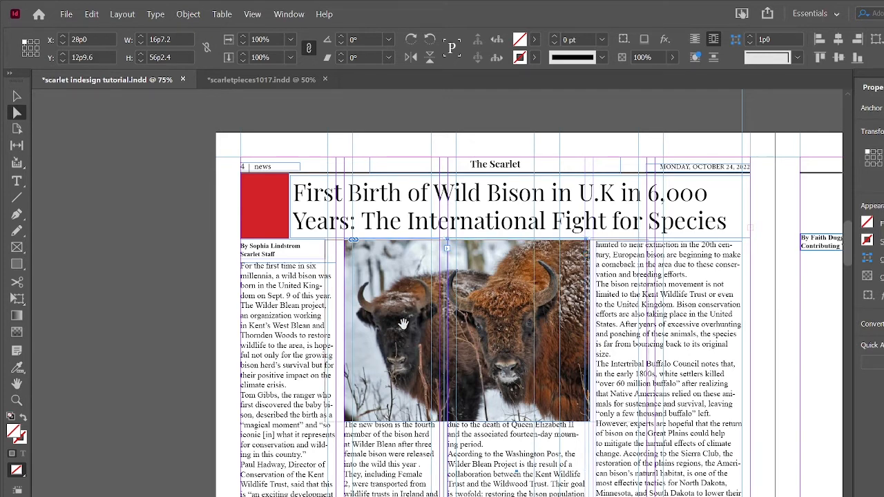
pyautogui.click(404, 323)
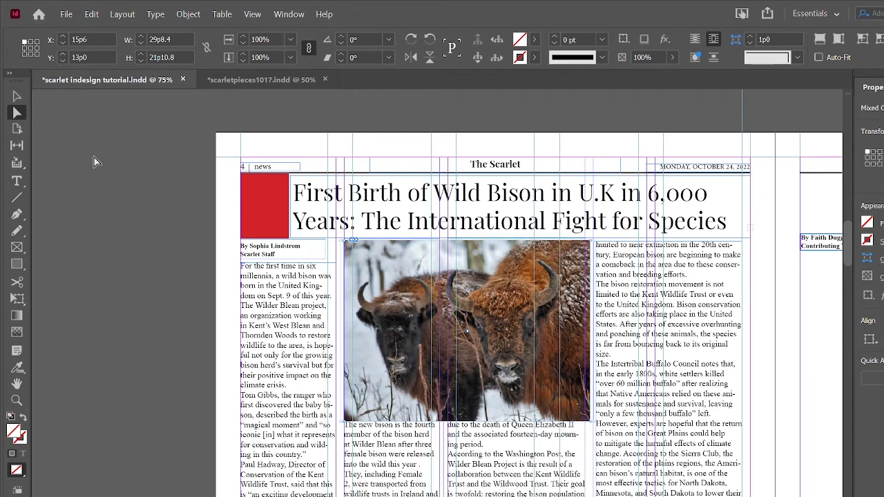
pyautogui.click(17, 112)
pyautogui.click(18, 97)
pyautogui.click(17, 111)
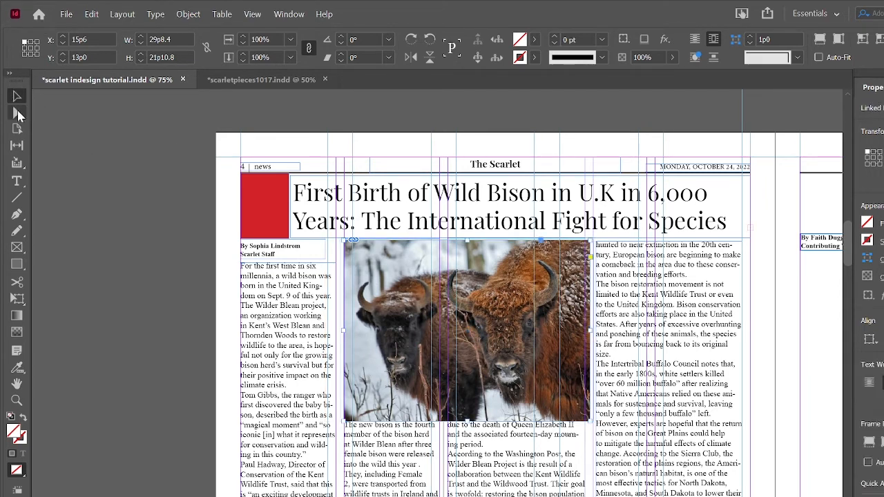
pyautogui.click(372, 404)
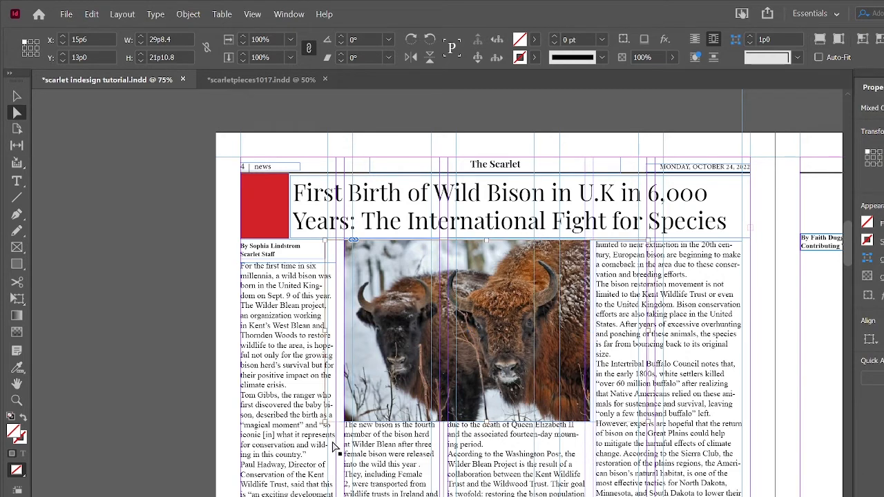
pyautogui.moveTo(326, 422); pyautogui.dragTo(397, 496)
pyautogui.click(288, 451)
pyautogui.click(499, 365)
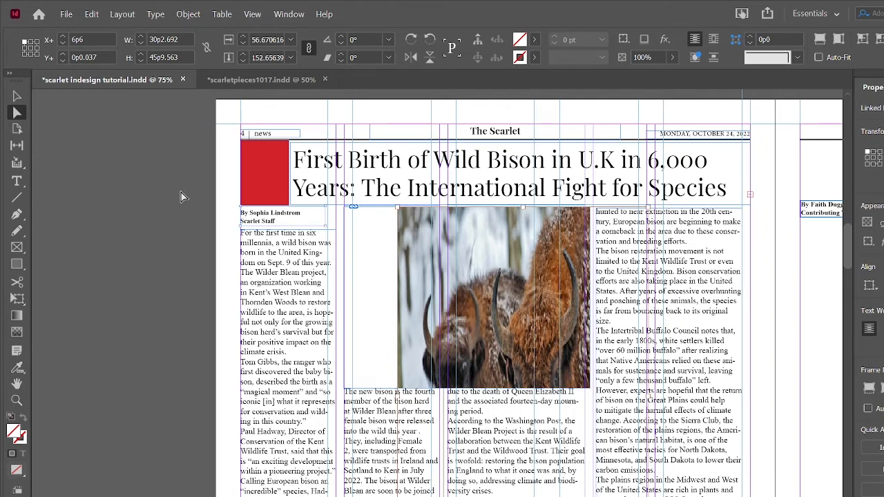
# Step: Refit the stretched bison image so that it fills its frame proportionally
pyautogui.click(17, 97)
pyautogui.hotkey('ctrl', 'alt', 'shift', 'c')
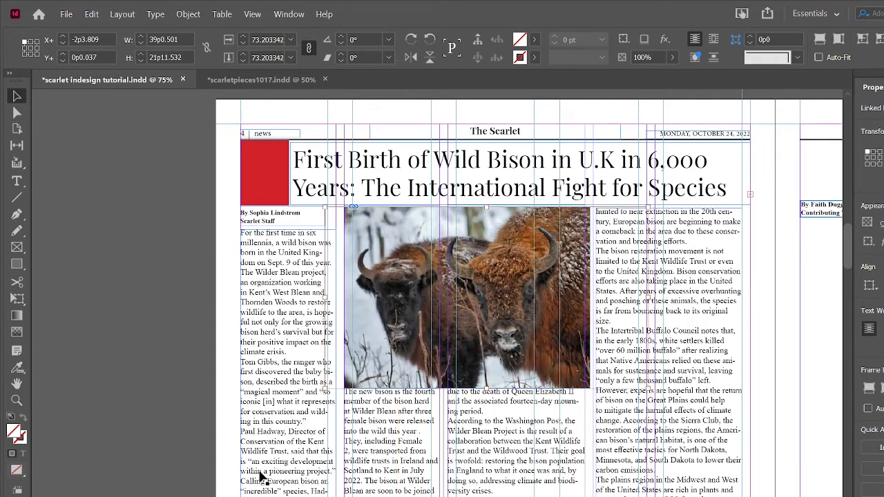
# Step: Try fitting the bison image proportionally inside its frame and refilling the frame, and undo the trial fitting
pyautogui.click(14, 114)
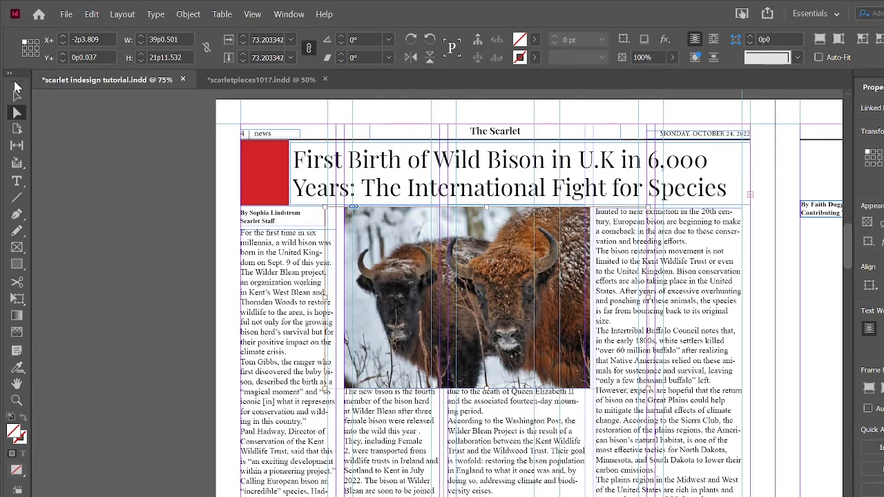
pyautogui.click(17, 88)
pyautogui.hotkey('ctrl', 'alt', 'shift', 'e')
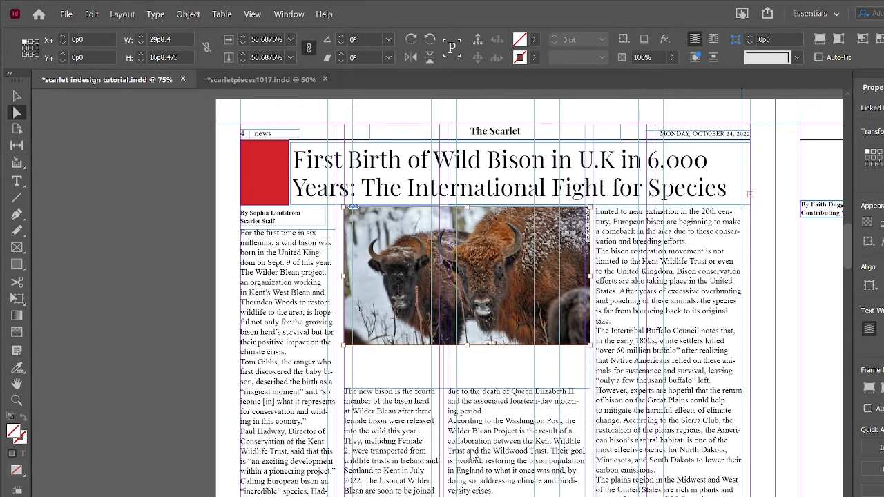
pyautogui.hotkey('ctrl', 'alt', 'shift', 'c')
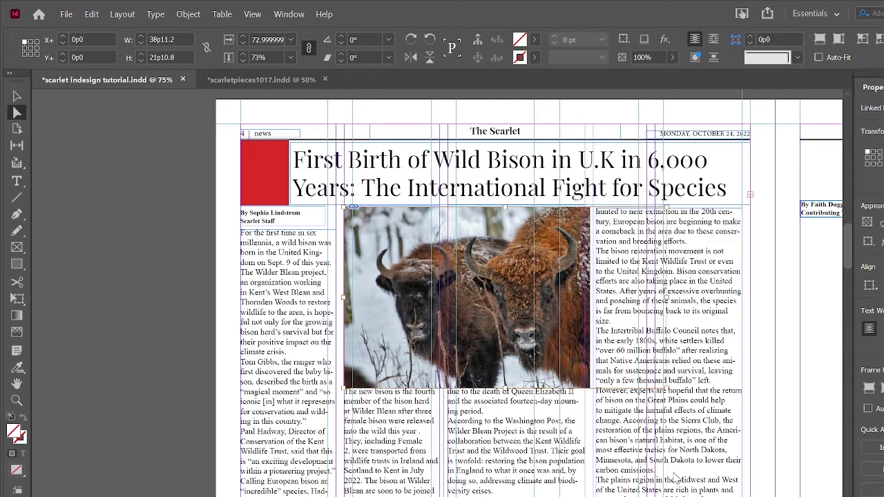
pyautogui.hotkey('ctrl', 'alt', 'x')
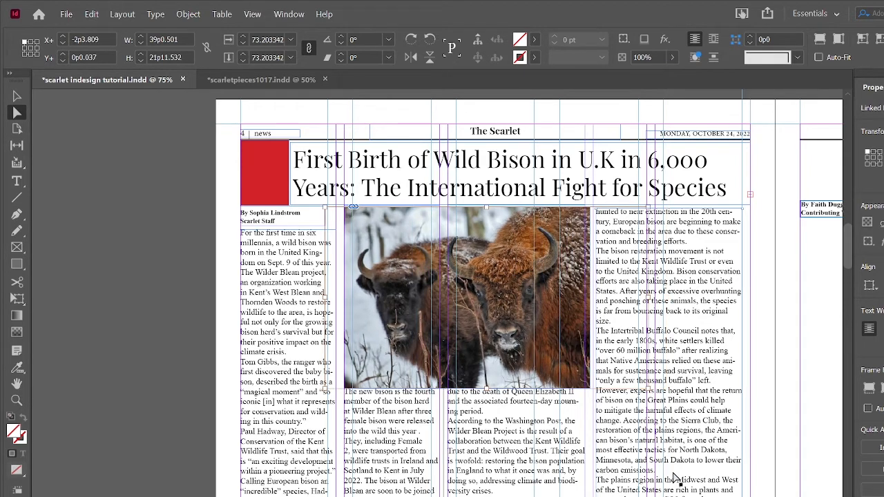
# Step: Examine how the article's text columns wrap around the bison photo and line up with its edges
pyautogui.click(514, 458)
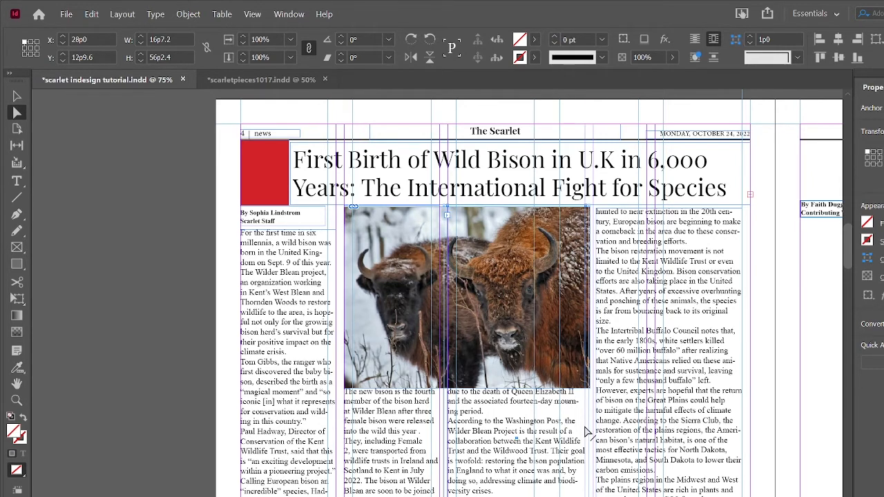
pyautogui.click(630, 394)
pyautogui.scroll(-3, 630, 393)
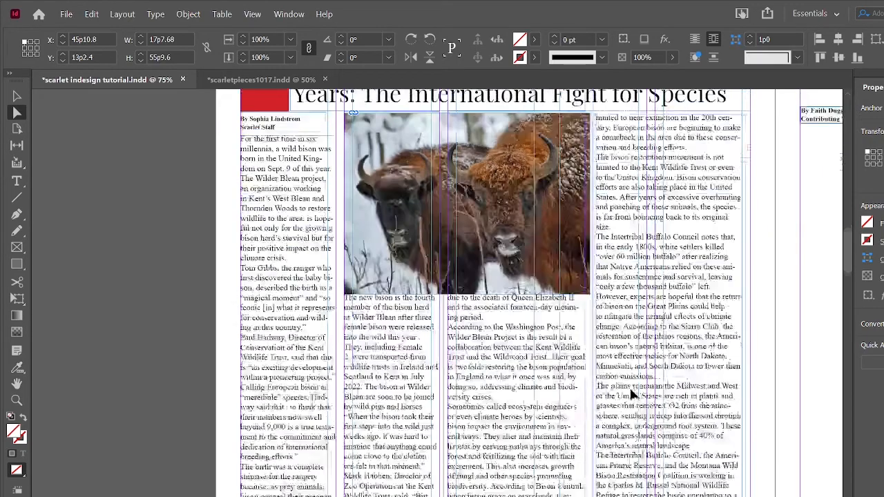
pyautogui.scroll(3, 445, 369)
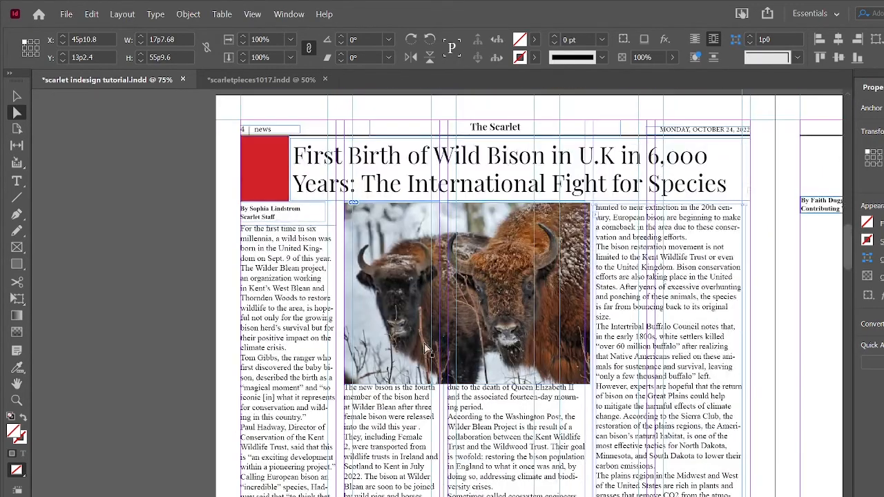
pyautogui.scroll(-1, 261, 307)
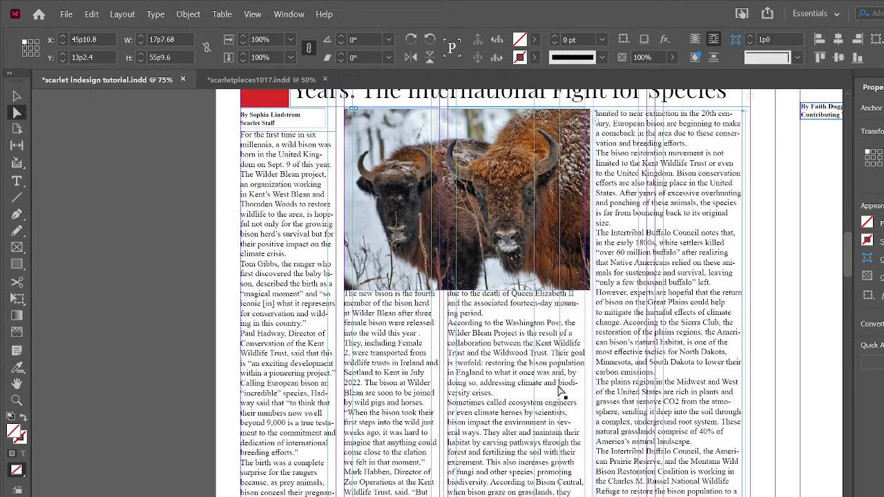
pyautogui.click(551, 395)
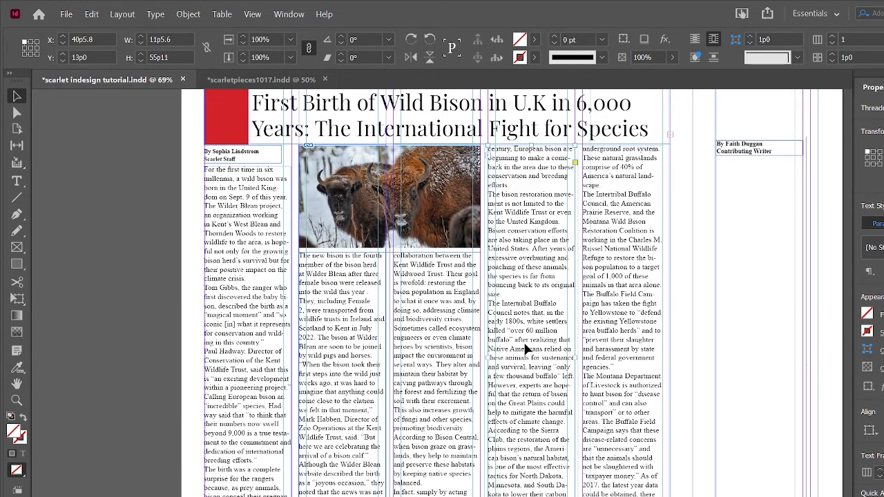
pyautogui.click(459, 351)
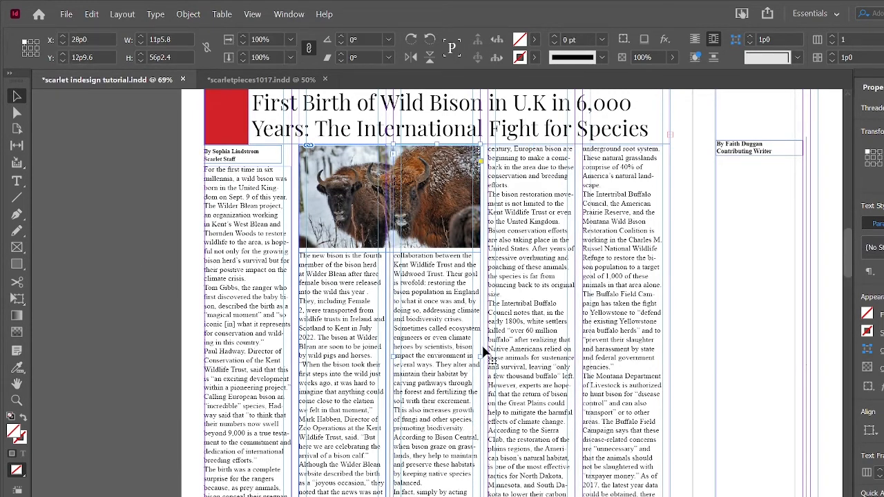
pyautogui.moveTo(480, 358)
pyautogui.mouseDown()
pyautogui.moveTo(468, 362)
pyautogui.moveTo(480, 364)
pyautogui.mouseUp()
pyautogui.click(517, 370)
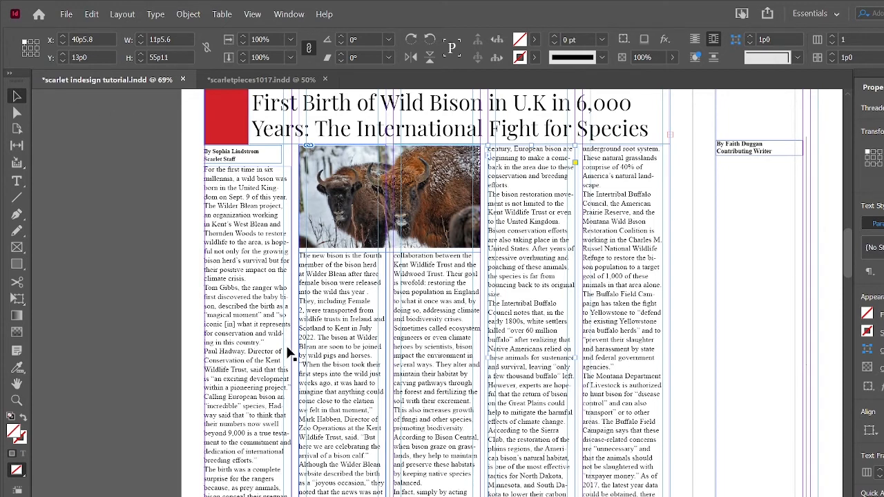
# Step: Select the entire threaded bison article and set its leading to 14.6 pt
pyautogui.doubleClick(383, 382)
pyautogui.hotkey('ctrl', 'a')
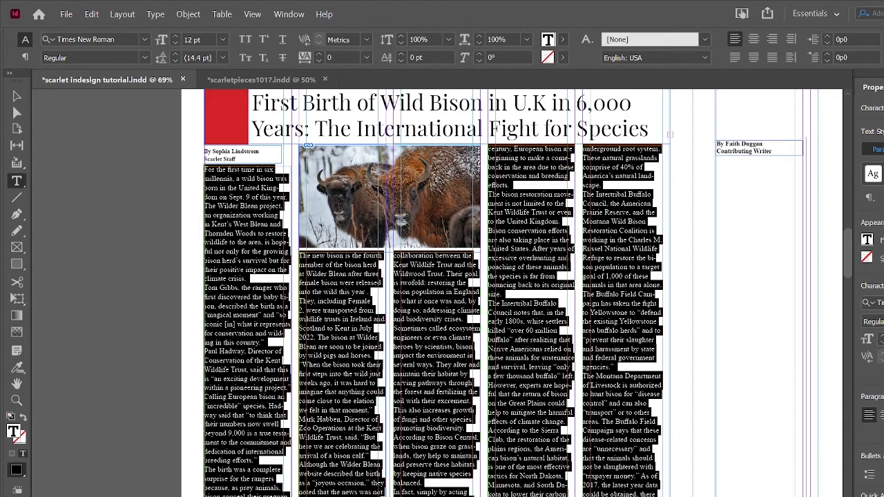
pyautogui.click(175, 55)
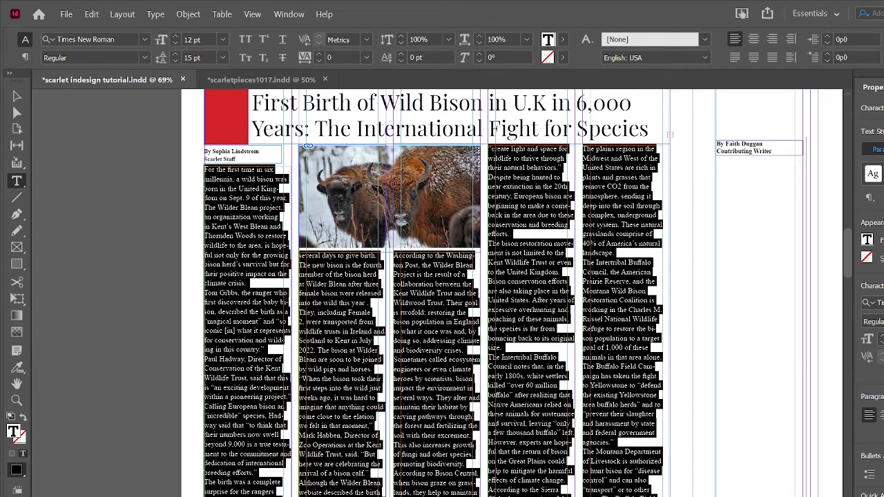
pyautogui.click(175, 61)
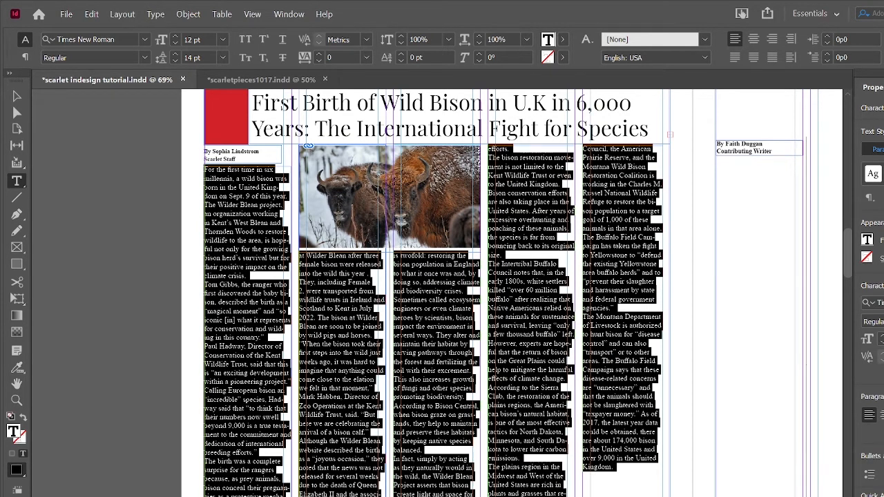
pyautogui.write('.5')
pyautogui.press('Return')
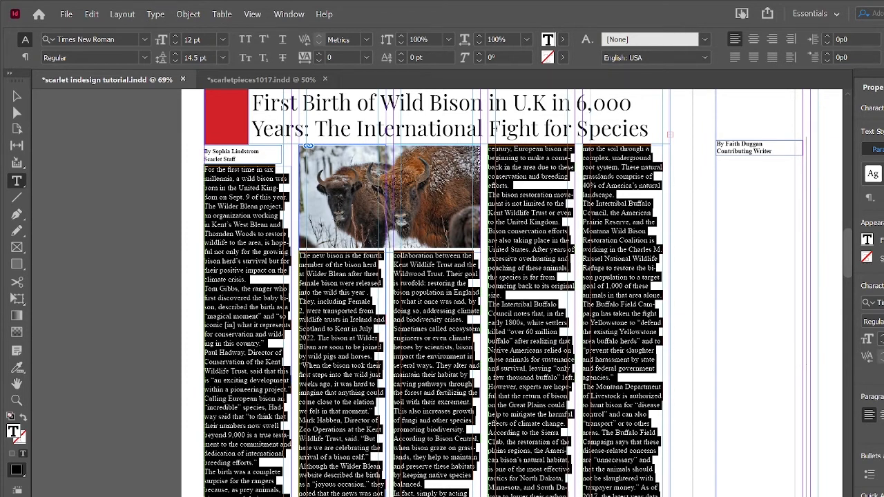
pyautogui.press('BackSpace')
pyautogui.write('6')
pyautogui.press('Return')
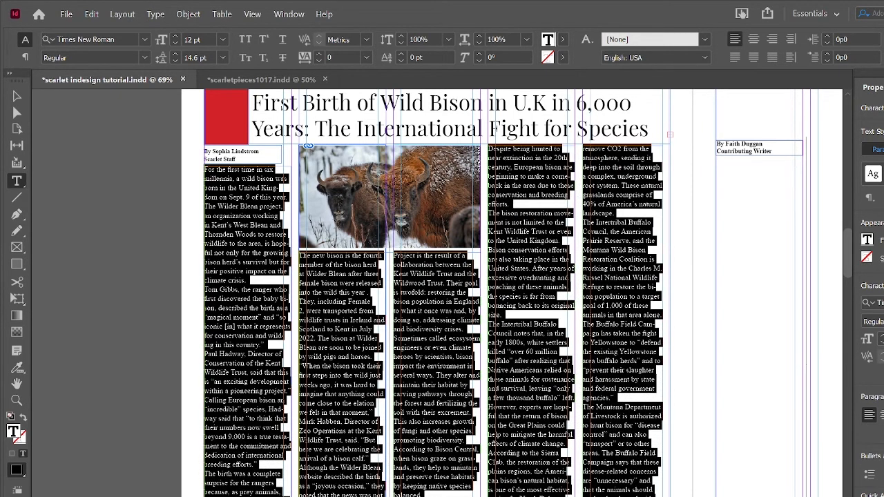
pyautogui.click(723, 417)
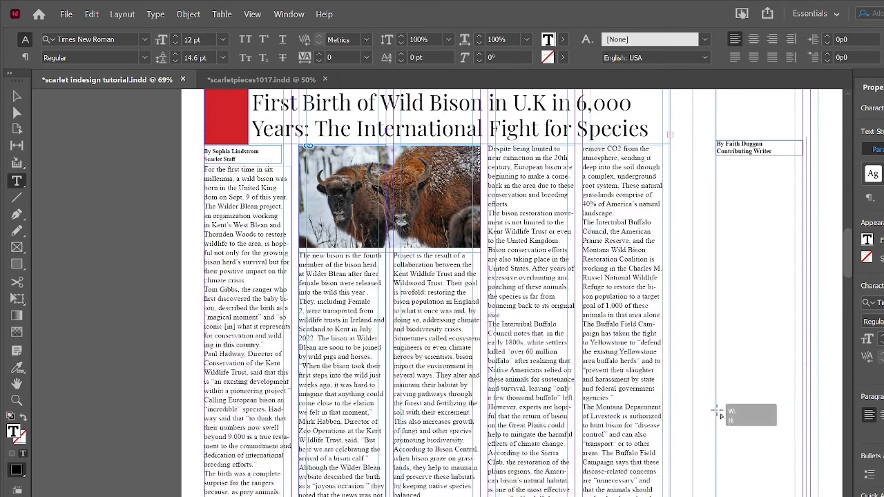
# Step: Reduce the bison headline's font size point by point until the whole title fits on two lines, and deselect the text
pyautogui.click(18, 98)
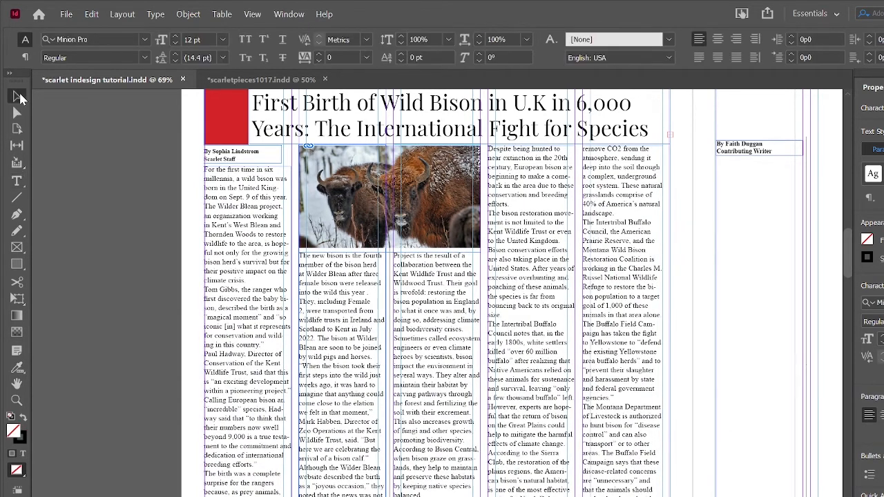
pyautogui.click(623, 138)
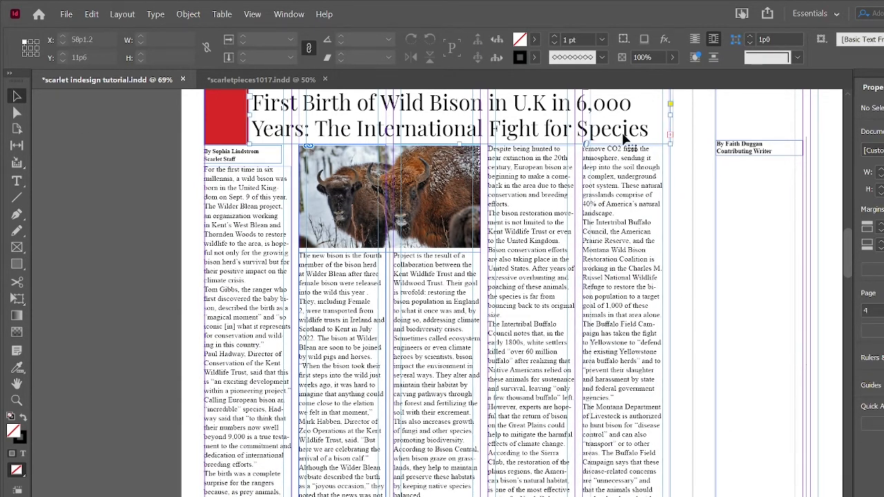
pyautogui.doubleClick(552, 116)
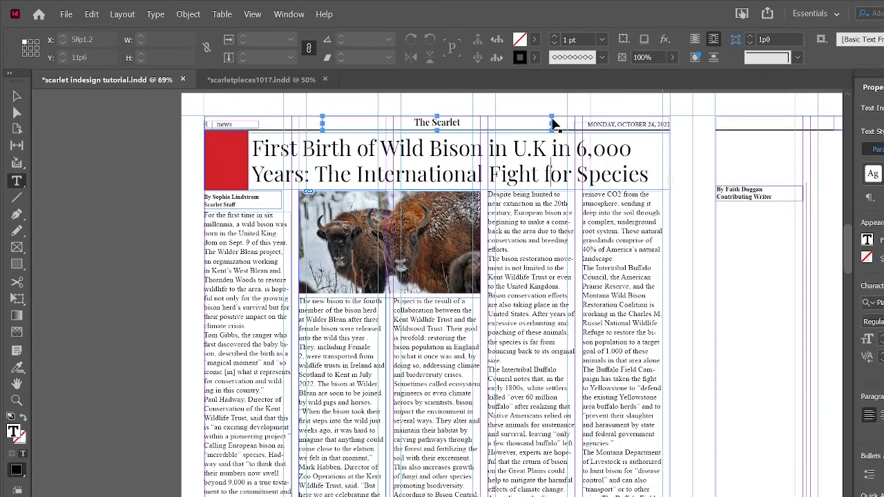
pyautogui.hotkey('ctrl', 'a')
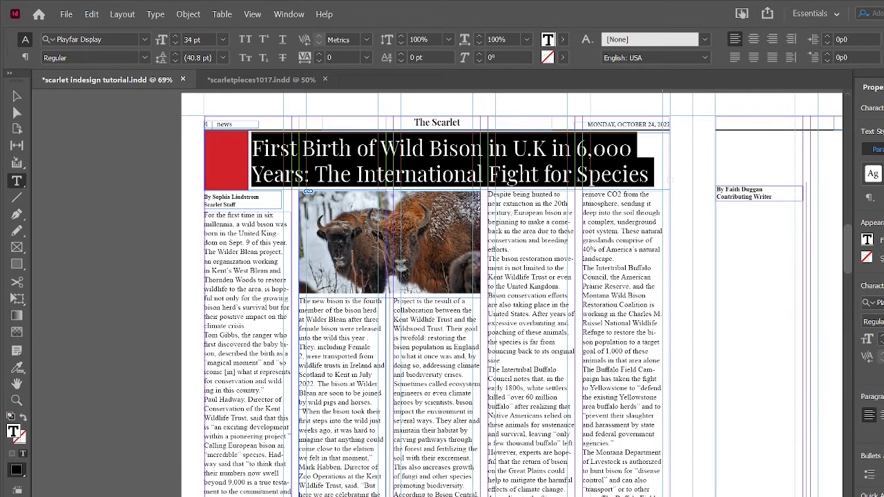
pyautogui.hotkey('ctrl', 'shift', ',')
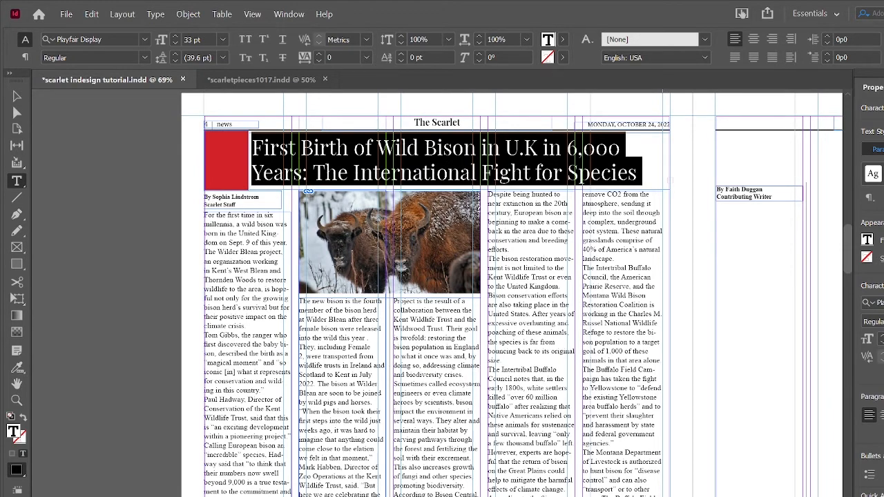
pyautogui.hotkey('ctrl', 'shift', ',')
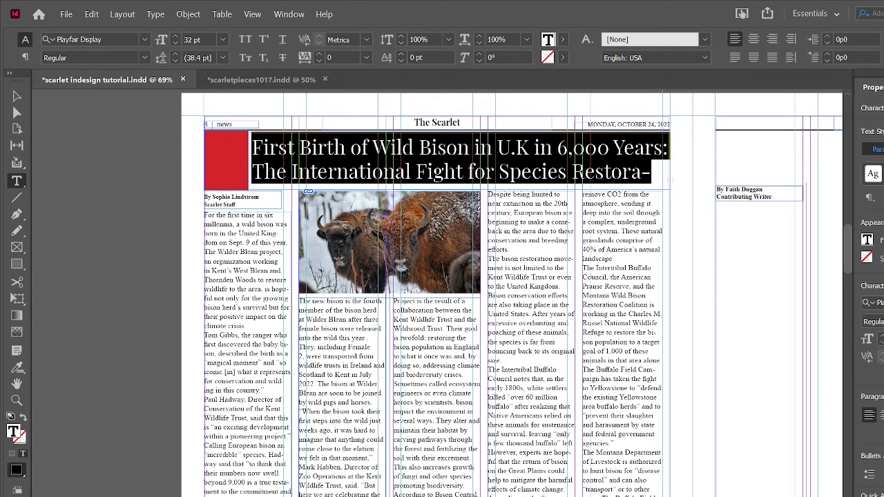
pyautogui.hotkey('ctrl', 'shift', ',')
pyautogui.hotkey('ctrl', 'shift', 'a')
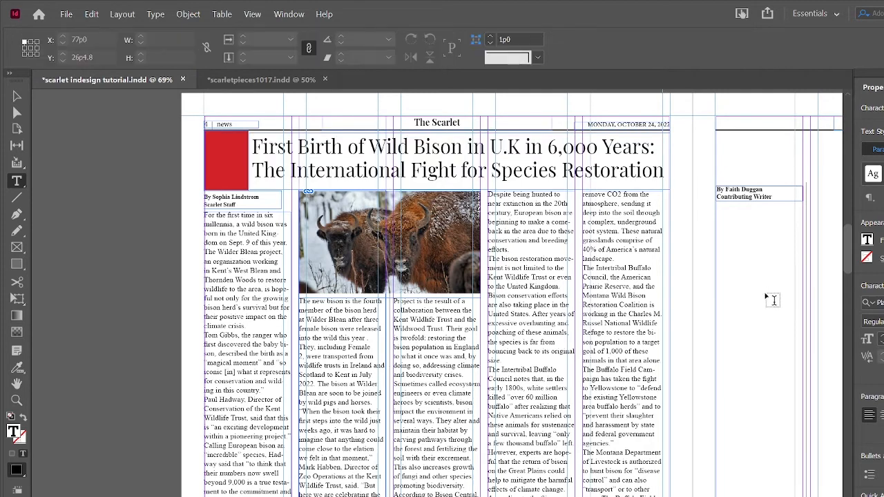
# Step: Move the Montana Department of Livestock text frame from the pasteboard onto the bison article's columns, at X 8p0, Y 40p7.2
pyautogui.click(186, 191)
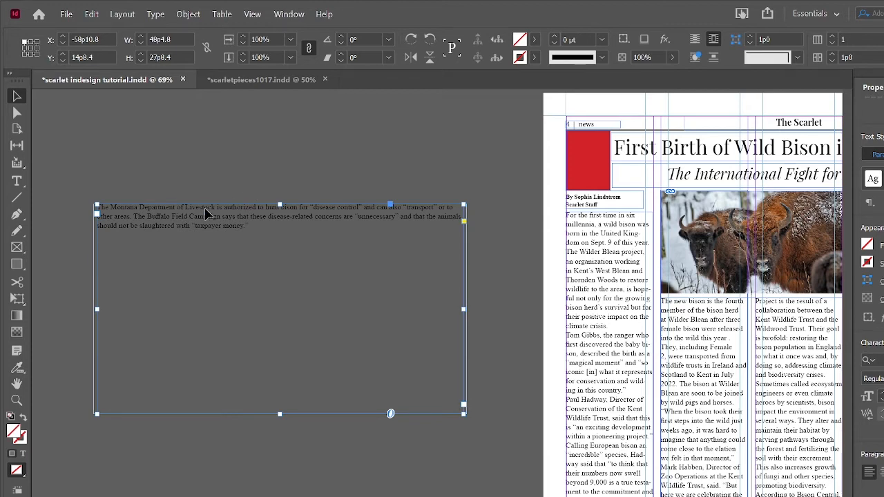
pyautogui.moveTo(205, 209); pyautogui.dragTo(601, 420)
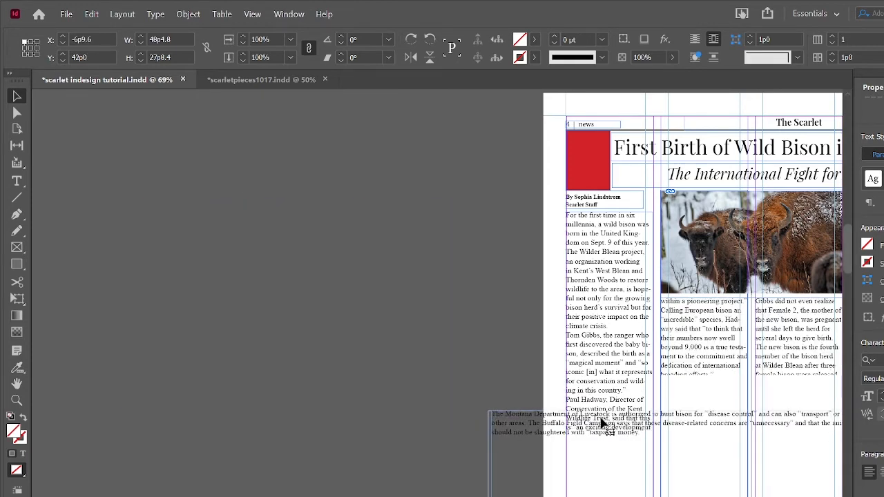
pyautogui.hscroll(5, 414, 418)
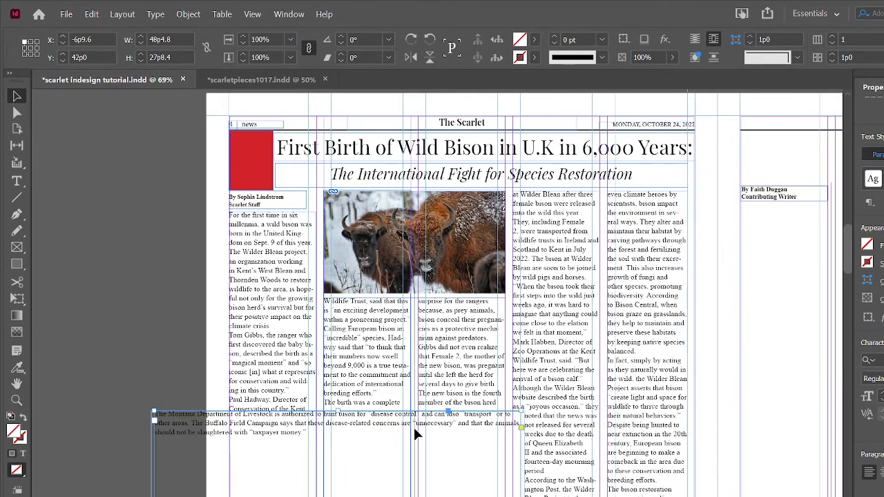
pyautogui.moveTo(380, 429); pyautogui.dragTo(492, 425)
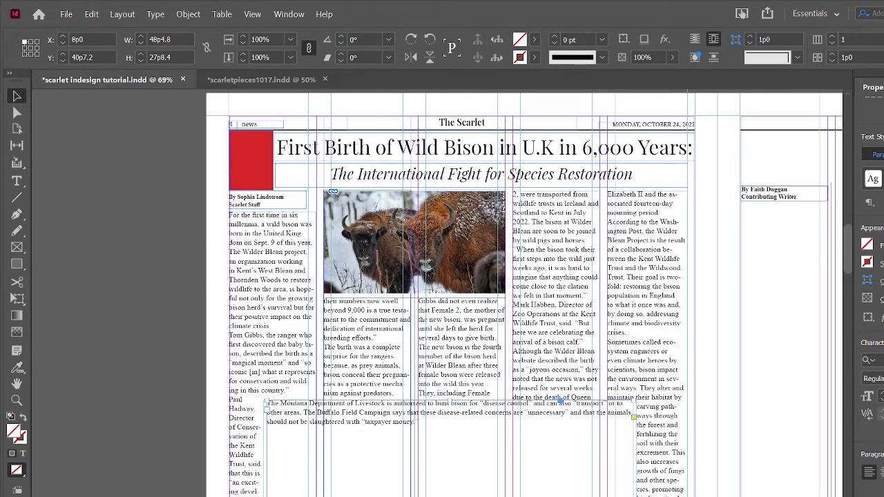
# Step: Resize and reposition the Montana text frame across the three middle columns, about 35p10.2 by 17p8.4 at X 16p1.2, Y 40p1.2
pyautogui.moveTo(267, 496); pyautogui.dragTo(345, 496)
pyautogui.moveTo(489, 467); pyautogui.dragTo(470, 463)
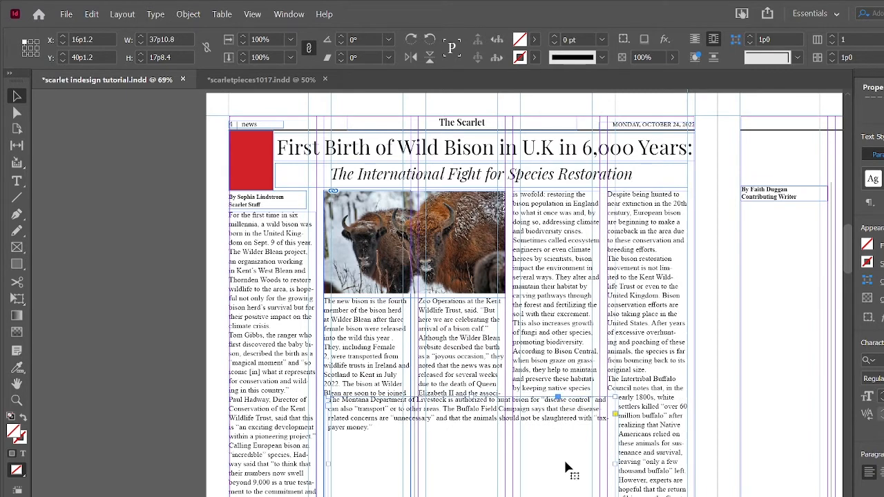
pyautogui.moveTo(615, 465); pyautogui.dragTo(599, 466)
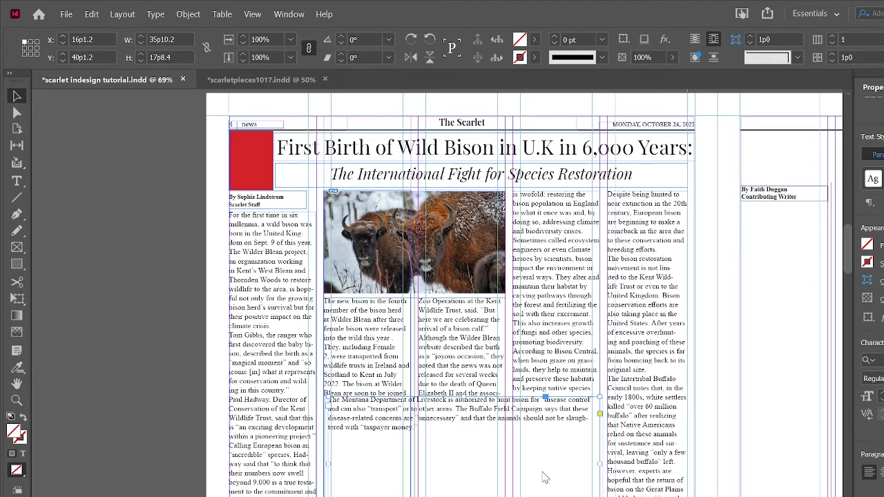
# Step: Select all text in the Montana frame, try IvyPresto Display on it, and set the font to Arial
pyautogui.tripleClick(392, 417)
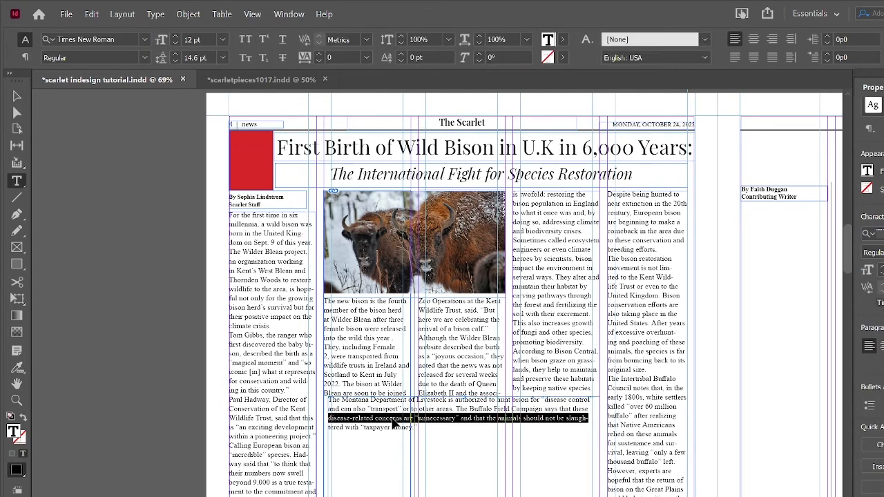
pyautogui.hotkey('ctrl', 'a')
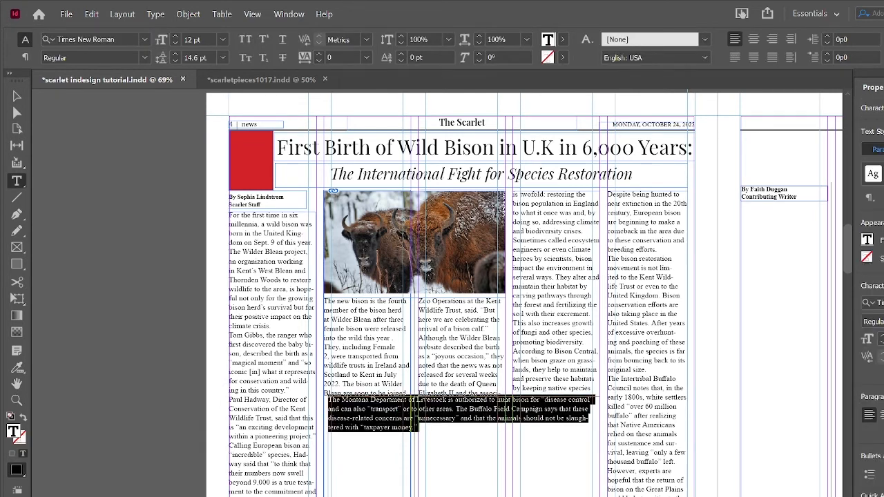
pyautogui.click(880, 302)
pyautogui.write('IvyPresto Display')
pyautogui.press('Return')
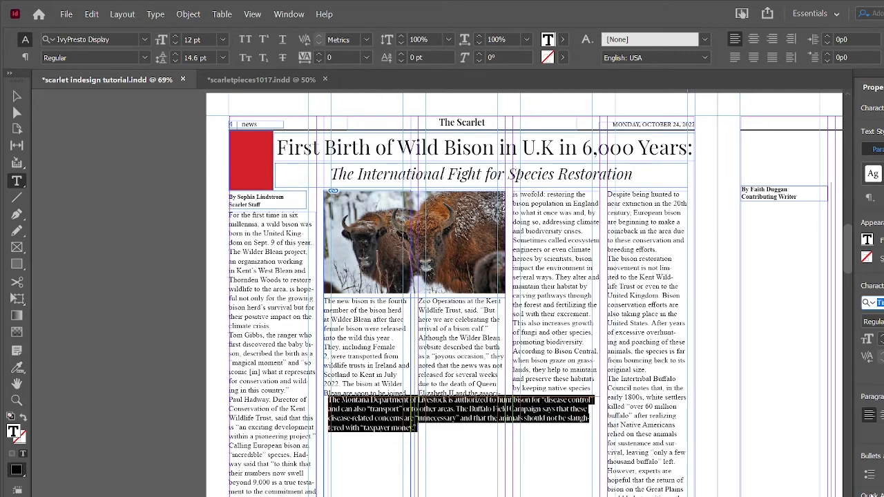
pyautogui.hotkey('ctrl', 'shift', 'h')
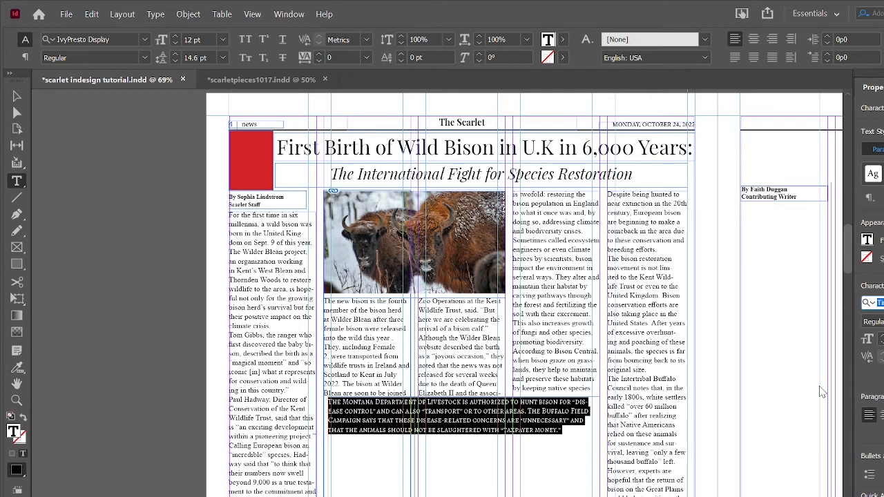
pyautogui.press('Down')
pyautogui.press('Return')
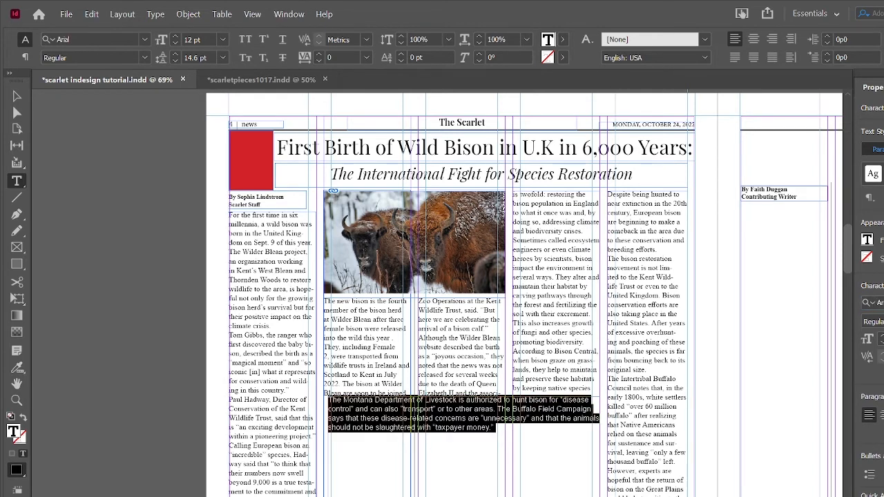
# Step: Try font sizes of 36 pt and 30 pt on the Montana text, and set it to 24 pt
pyautogui.press('Return')
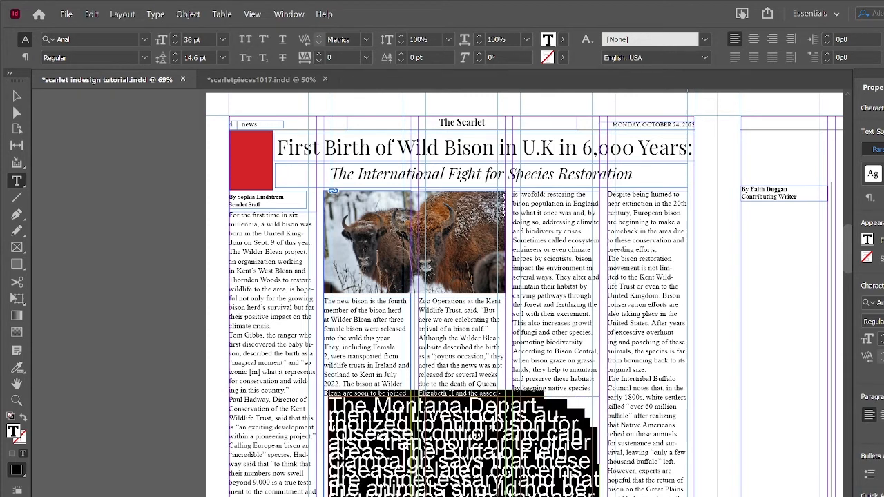
pyautogui.press('Return')
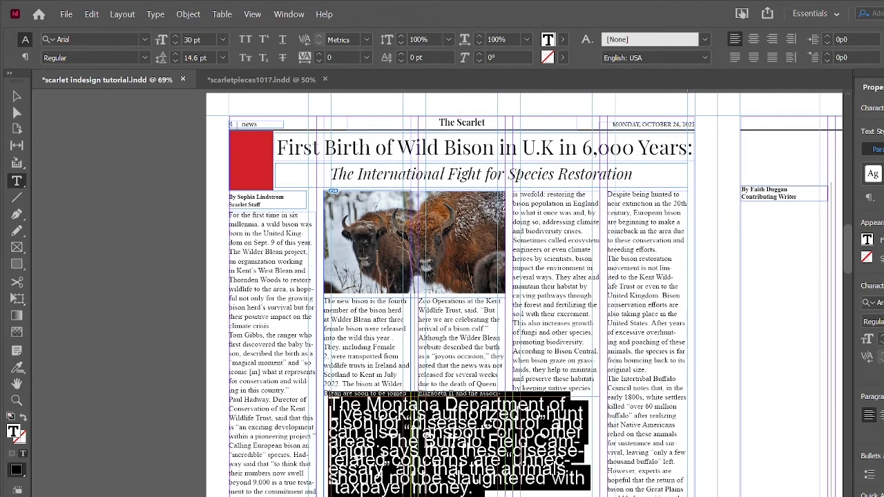
pyautogui.click(801, 385)
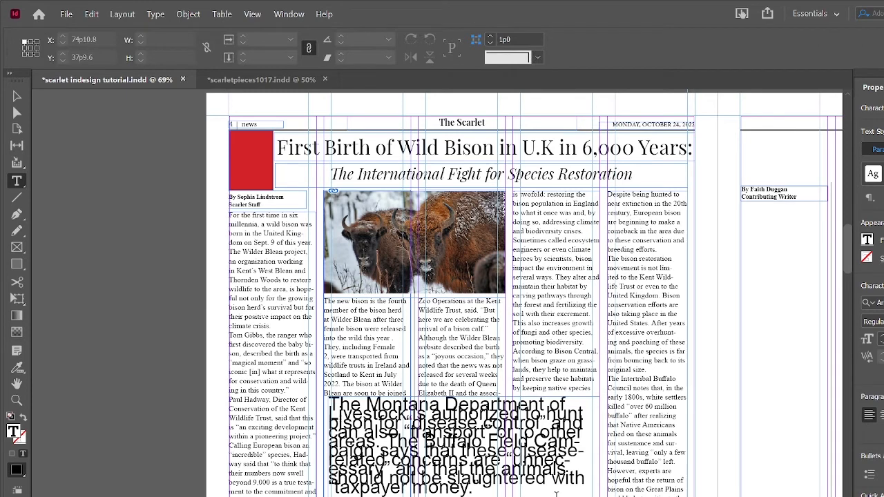
pyautogui.click(556, 492)
pyautogui.hotkey('ctrl', 'a')
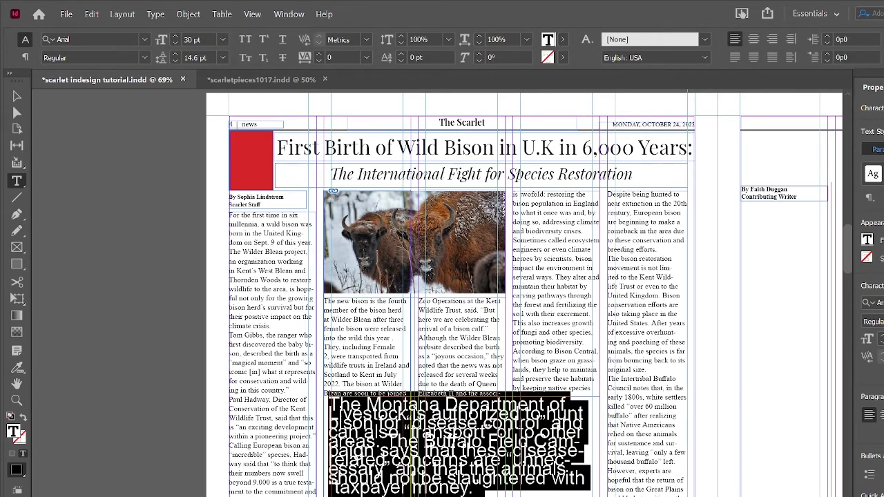
pyautogui.press('Return')
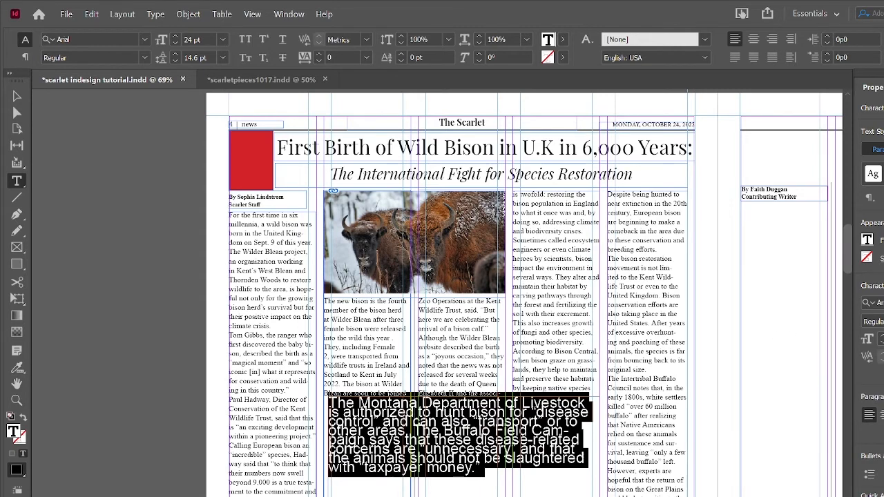
# Step: Increase the Montana text's leading to 27 pt so its lines no longer overlap
pyautogui.click(175, 55)
pyautogui.click(176, 54)
pyautogui.click(176, 55)
pyautogui.click(175, 55)
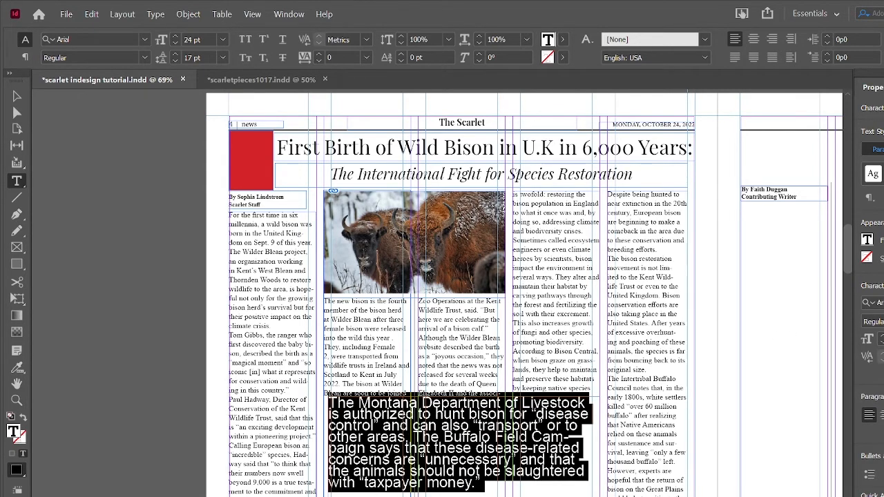
pyautogui.click(175, 54)
pyautogui.click(175, 55)
pyautogui.click(176, 54)
pyautogui.click(176, 54)
pyautogui.click(175, 55)
pyautogui.click(175, 55)
pyautogui.click(175, 55)
pyautogui.click(175, 54)
pyautogui.click(175, 55)
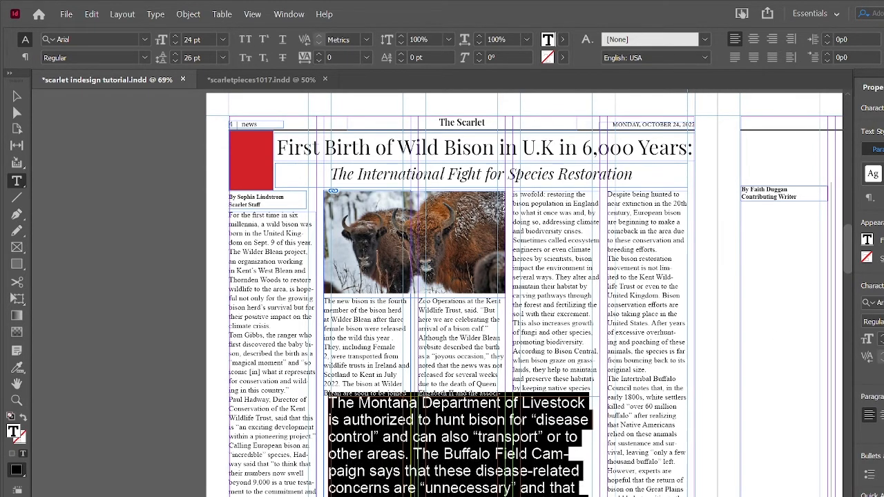
pyautogui.click(176, 61)
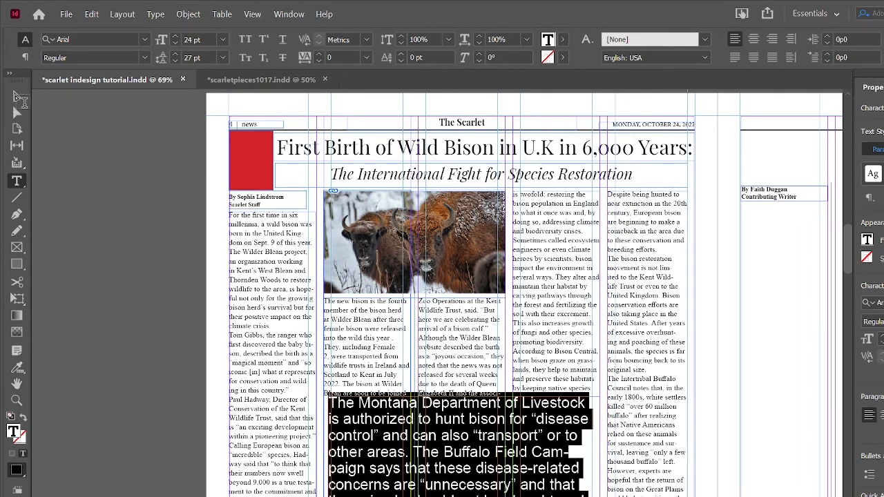
# Step: Select the Montana text frame, try several other fonts on it, and return to Arial
pyautogui.click(17, 98)
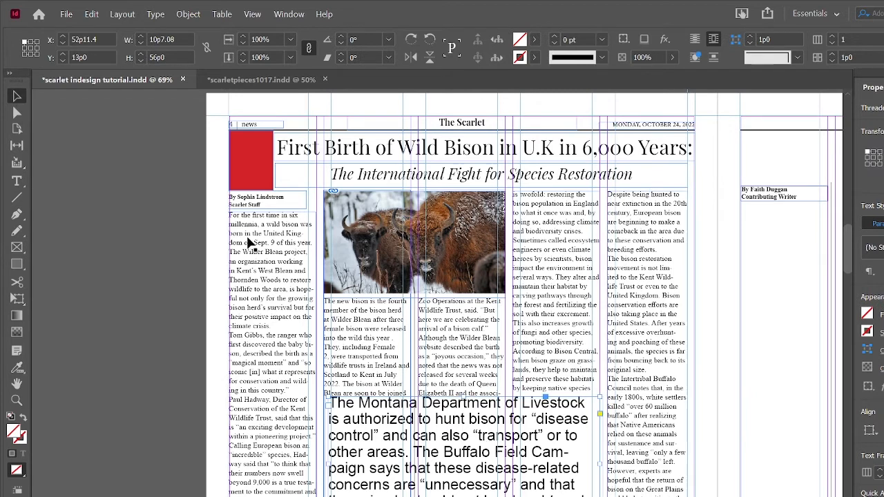
pyautogui.click(450, 409)
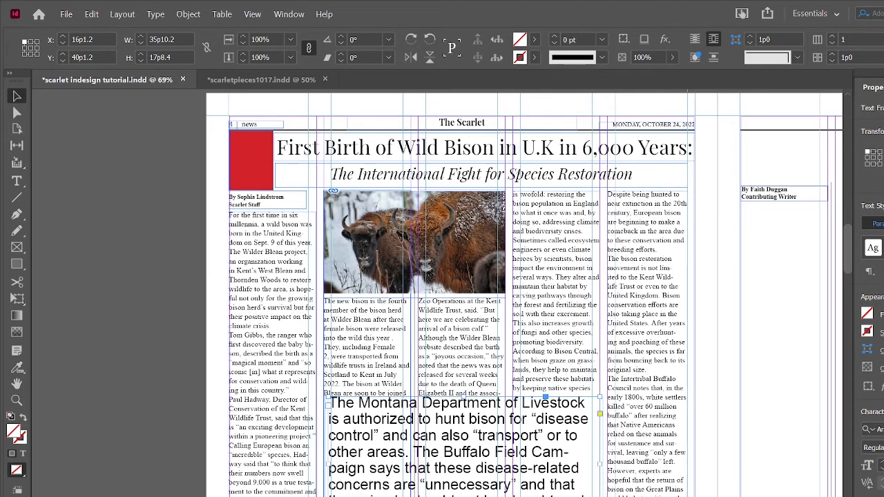
pyautogui.click(879, 430)
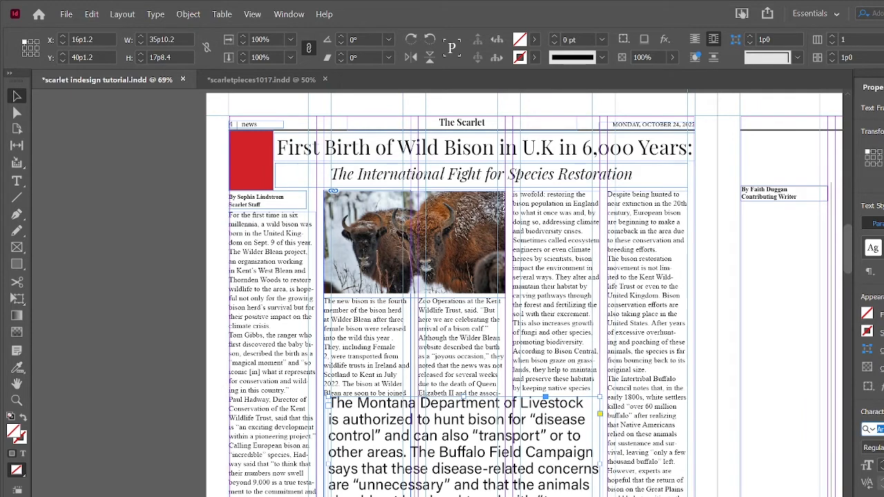
pyautogui.press('Down')
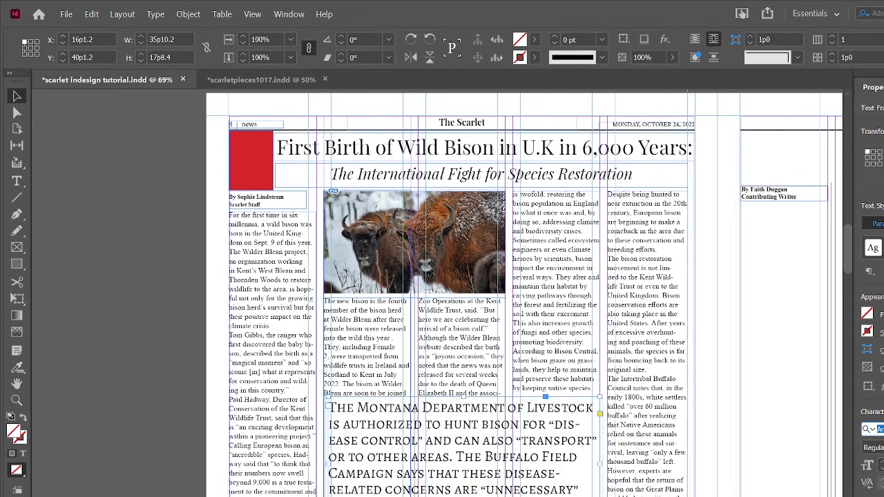
pyautogui.press('Down')
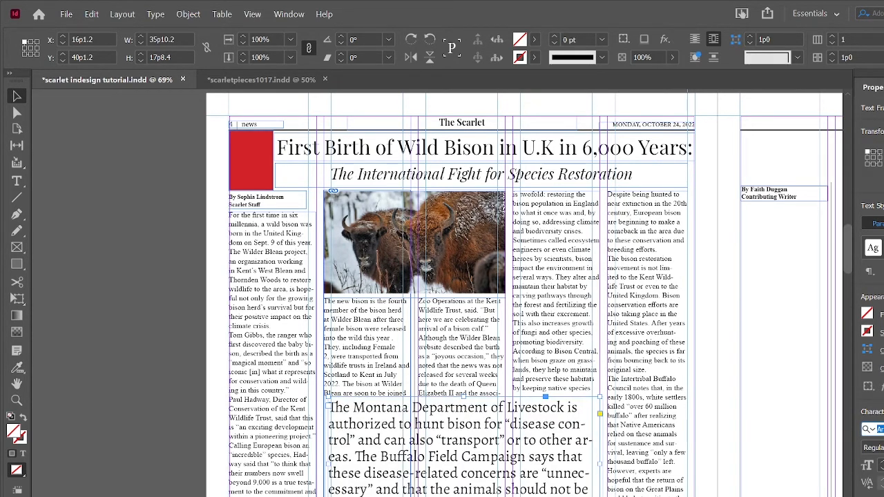
pyautogui.press('Down')
pyautogui.press('Return')
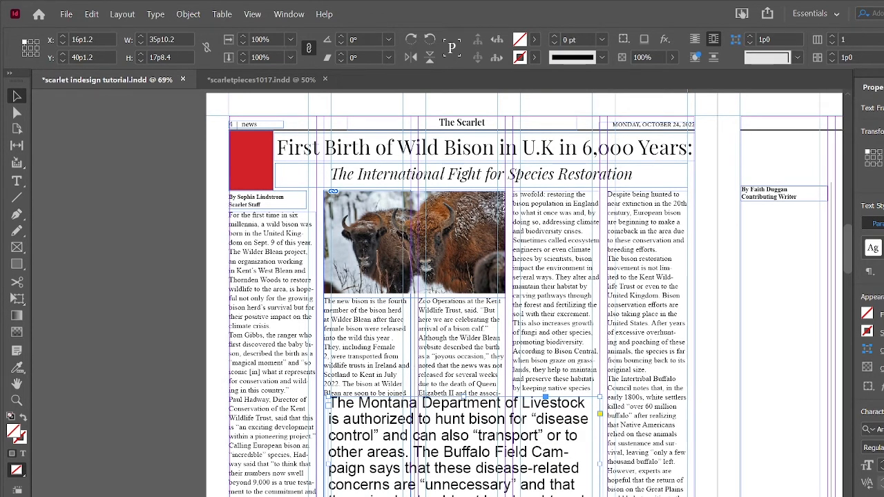
# Step: Make the Montana frame's text italic and give the frame a black 2 pt stroke
pyautogui.hotkey('ctrl', 'shift', 'i')
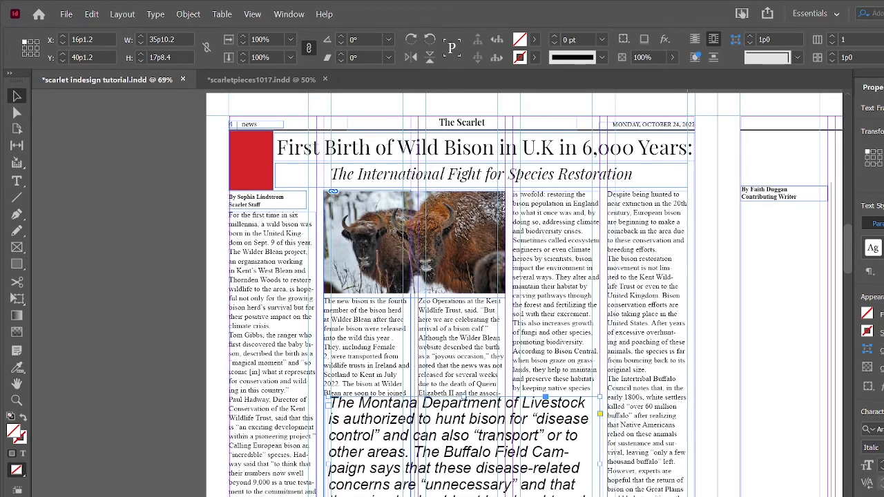
pyautogui.press('d')
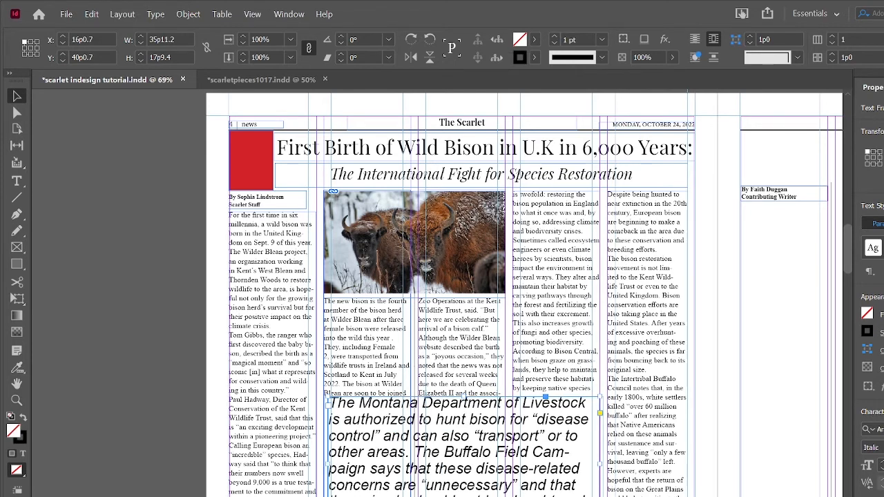
pyautogui.press('Up')
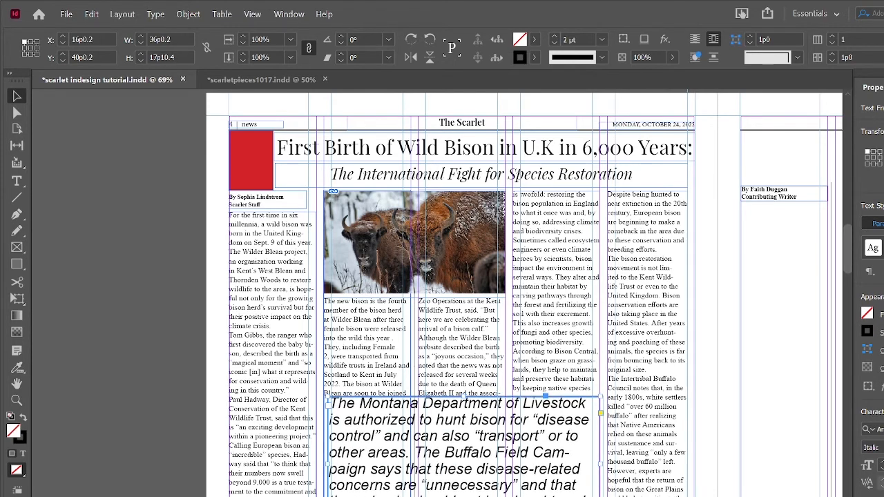
# Step: Set the Montana pull quote frame's stroke weight to 1 pt
pyautogui.click(717, 412)
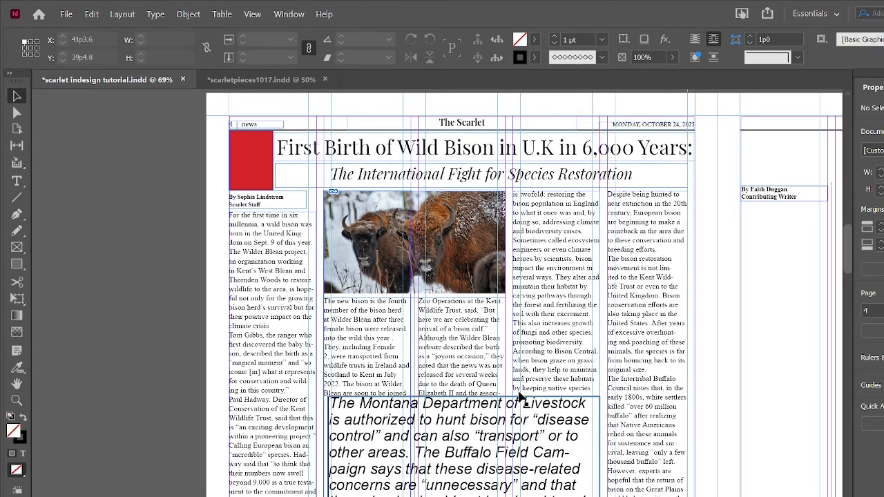
pyautogui.click(523, 399)
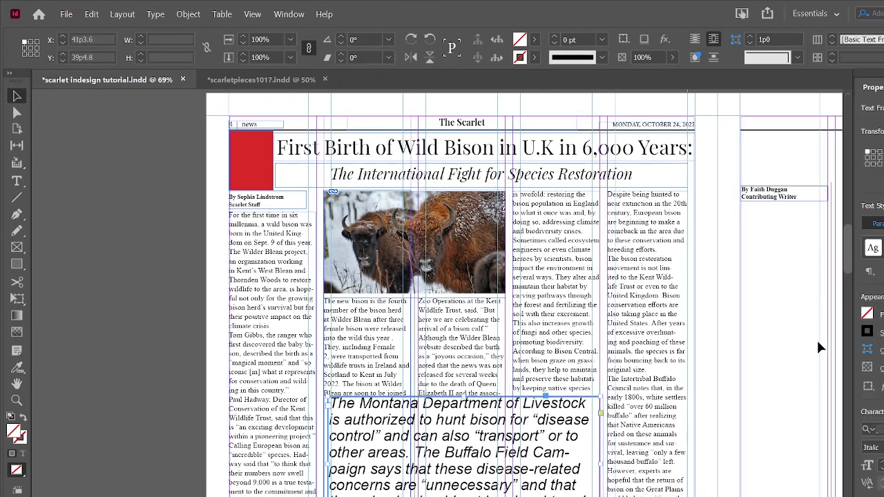
pyautogui.click(882, 332)
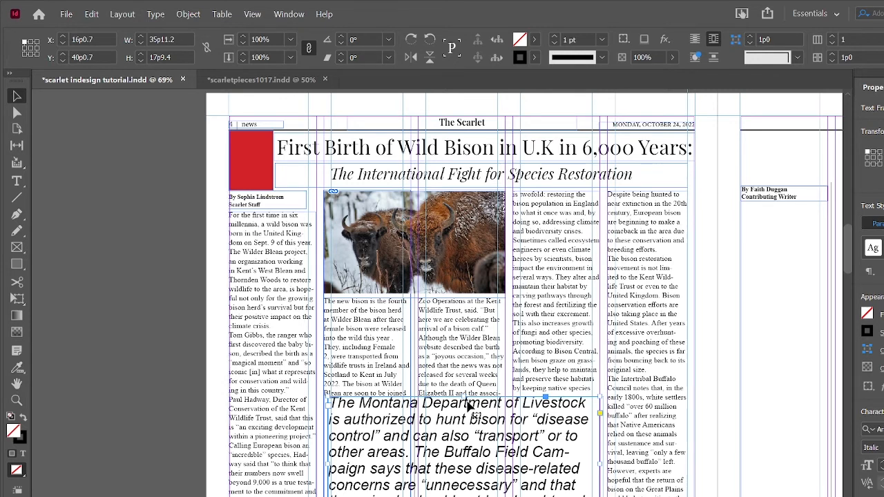
# Step: Examine how the Montana pull quote frame fits with the neighbouring article columns, selecting the frames in turn
pyautogui.click(593, 394)
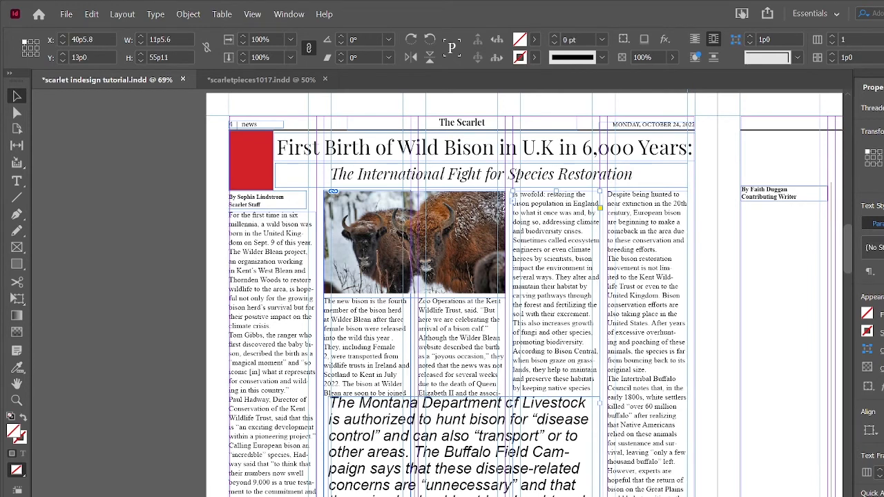
pyautogui.click(538, 436)
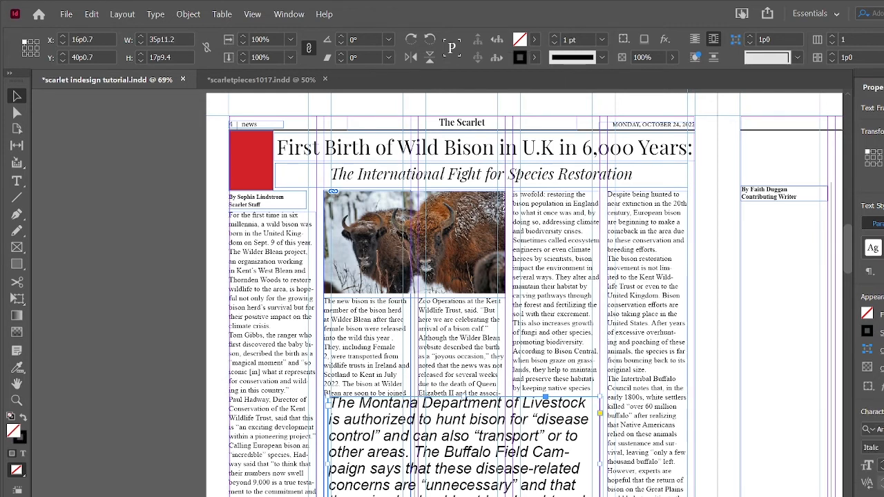
pyautogui.click(538, 363)
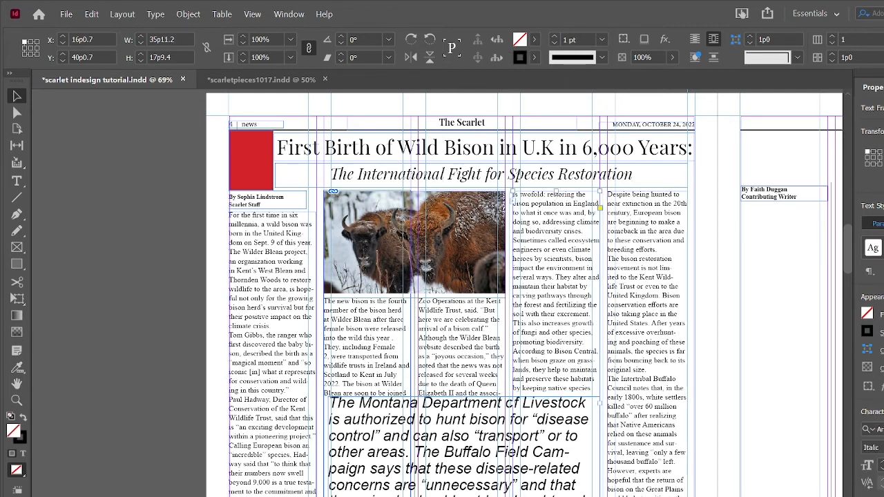
pyautogui.click(491, 421)
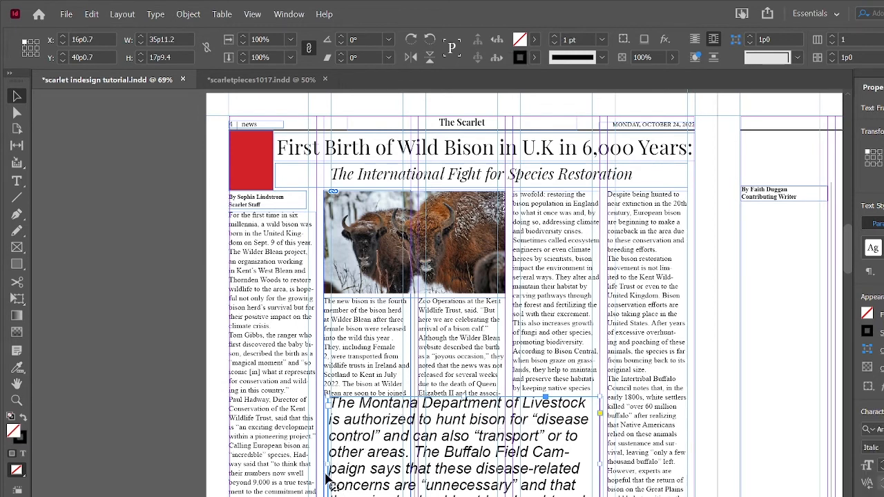
pyautogui.hscroll(4, 309, 457)
pyautogui.hscroll(-4, 310, 457)
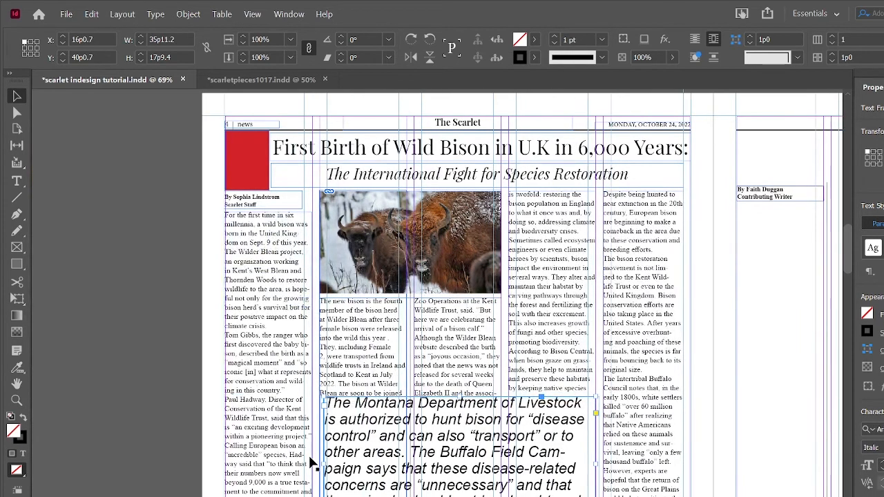
pyautogui.click(296, 406)
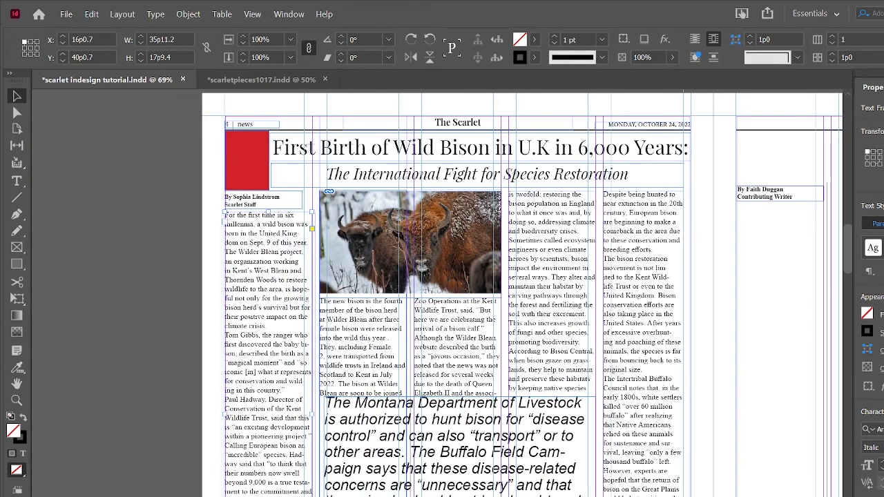
pyautogui.click(643, 403)
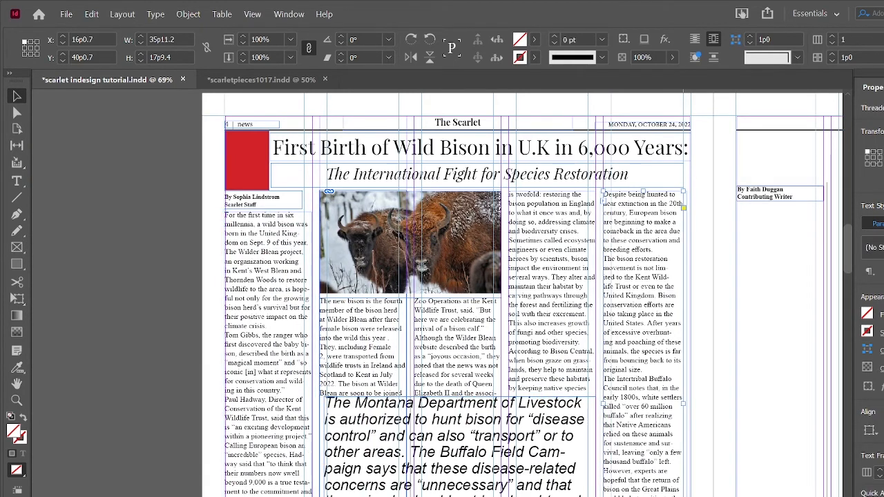
# Step: Check the font settings of the first article column's body text, and reselect the Montana pull quote frame
pyautogui.click(297, 338)
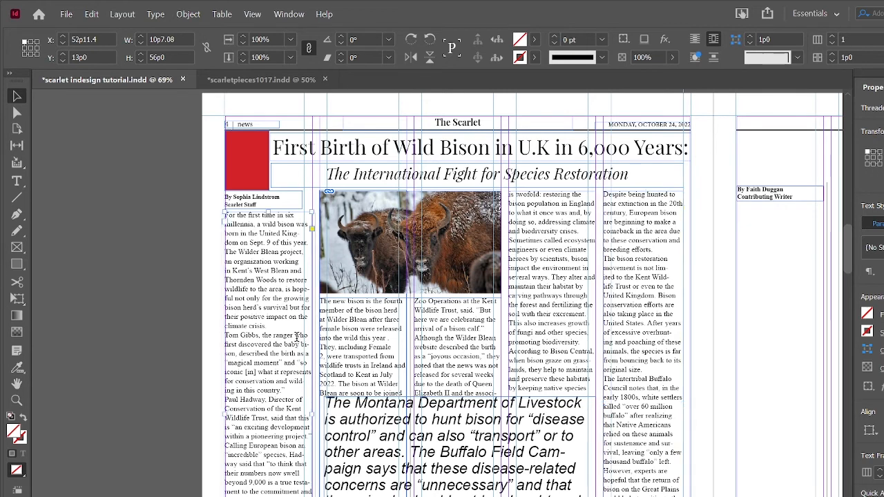
pyautogui.hotkey('ctrl', 'a')
pyautogui.press('t')
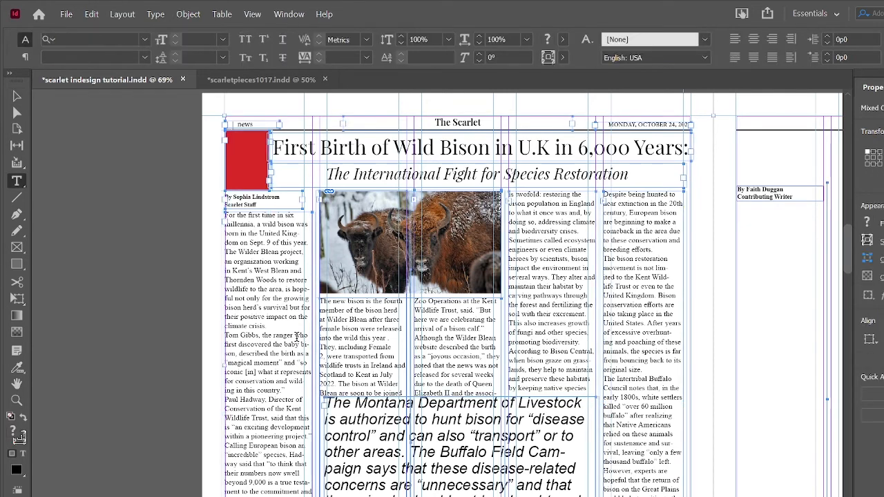
pyautogui.click(262, 341)
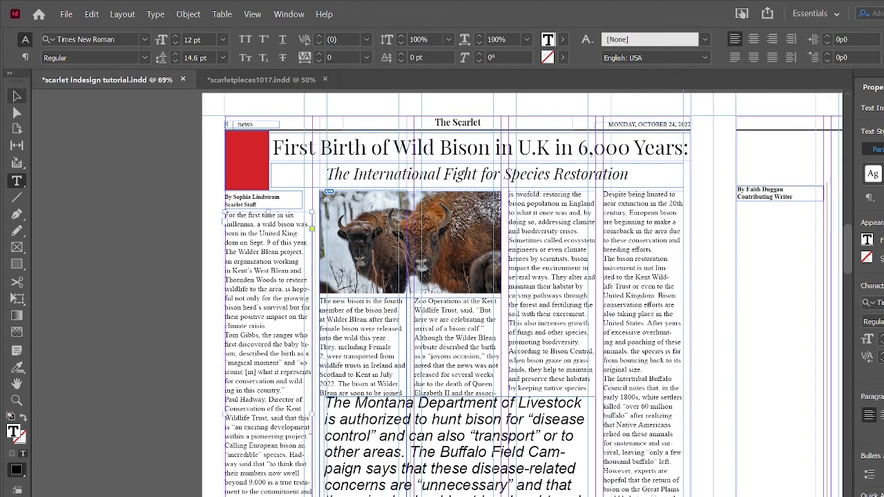
pyautogui.click(16, 96)
pyautogui.click(485, 465)
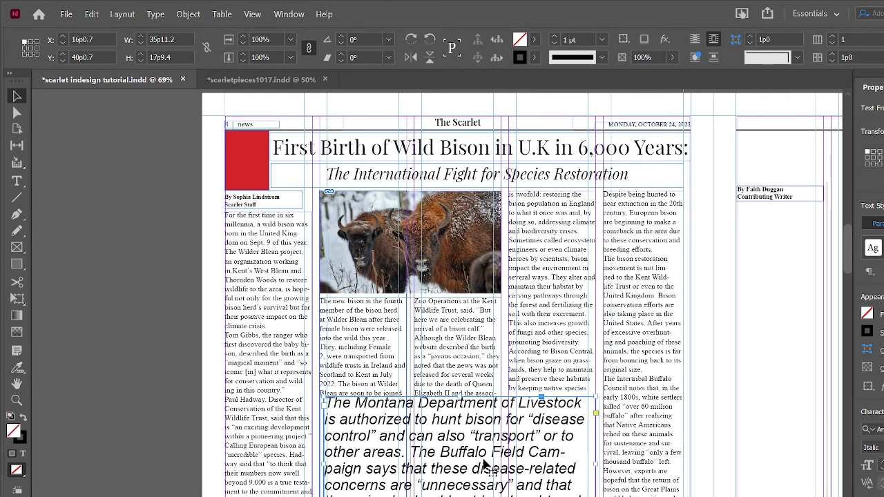
# Step: Examine the page headers across the spread, from the news header on page 4 to the opinions header on page 5
pyautogui.hscroll(2, 486, 466)
pyautogui.hscroll(2, 487, 466)
pyautogui.scroll(1, 479, 468)
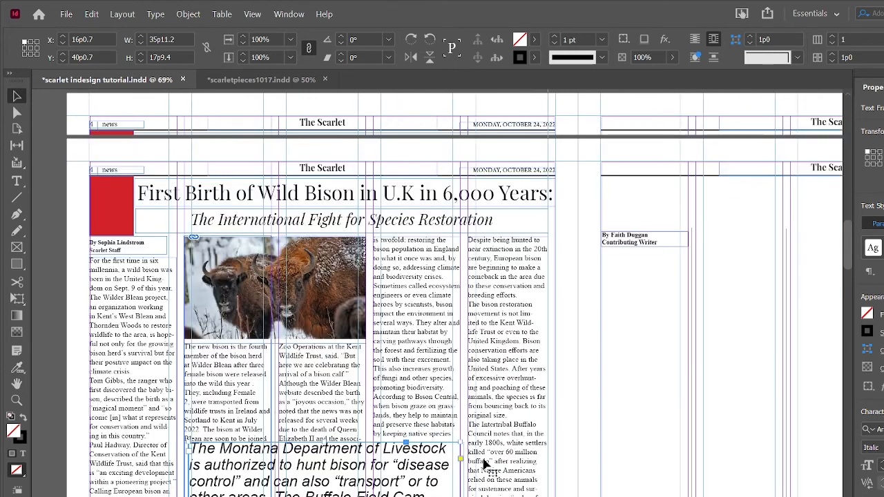
pyautogui.scroll(1, 447, 217)
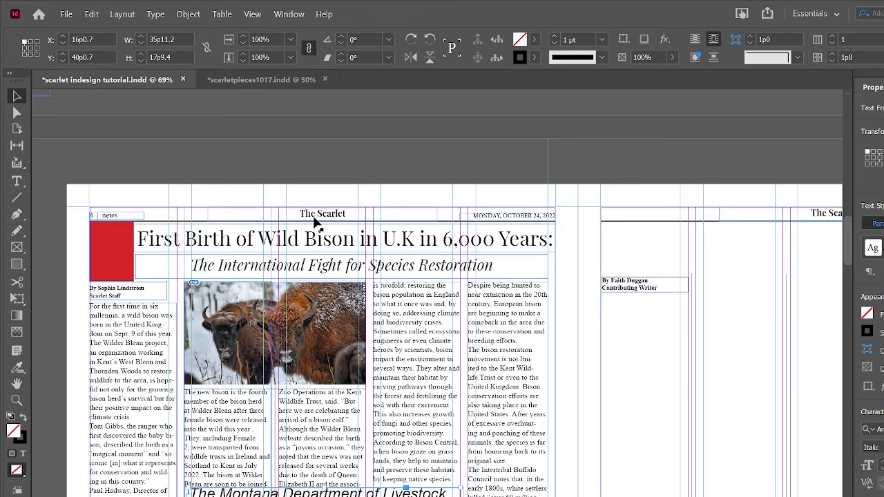
pyautogui.hscroll(5, 474, 217)
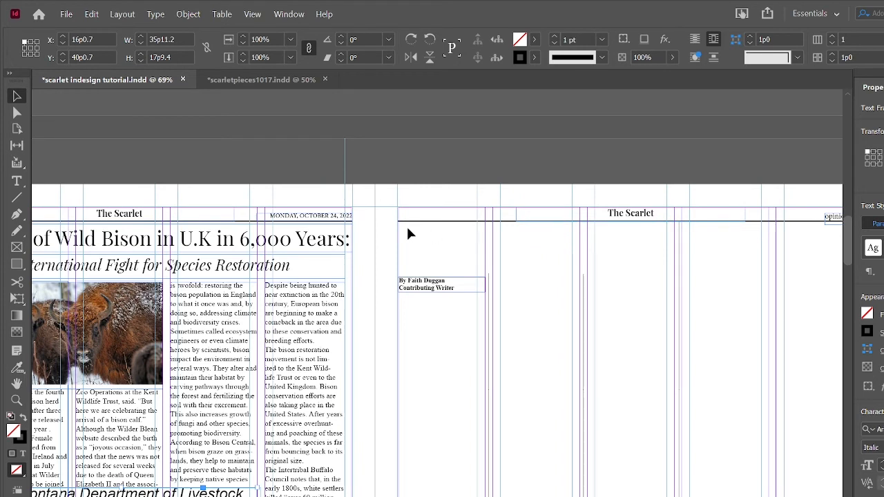
pyautogui.hscroll(3, 449, 247)
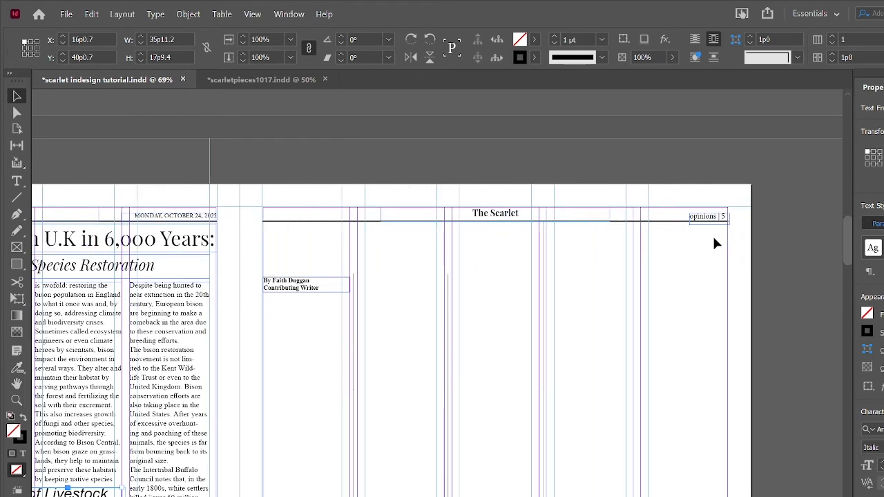
# Step: Go back through the earlier pages to the front page and view its masthead and lead story
pyautogui.hscroll(-3, 635, 279)
pyautogui.scroll(2, 636, 279)
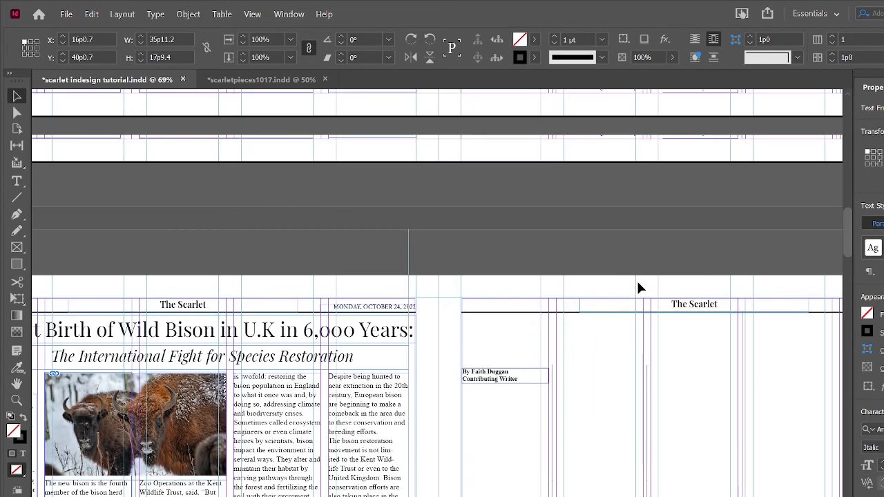
pyautogui.scroll(10, 636, 279)
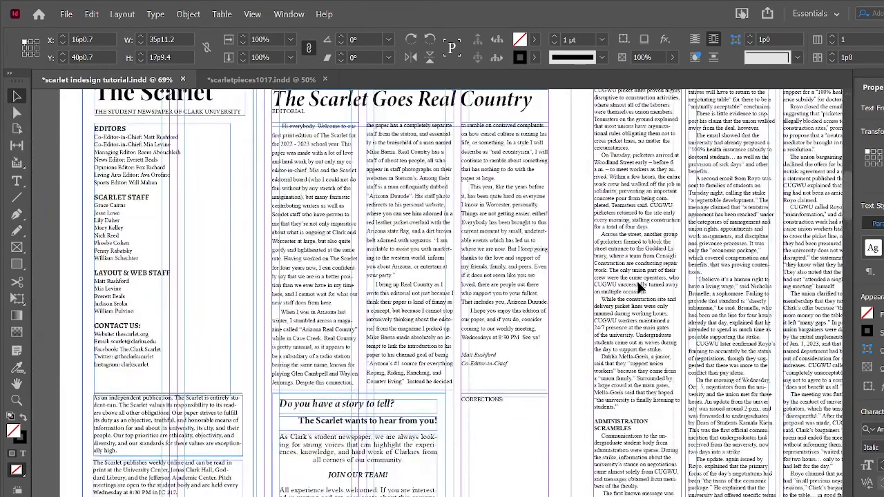
pyautogui.scroll(10, 639, 286)
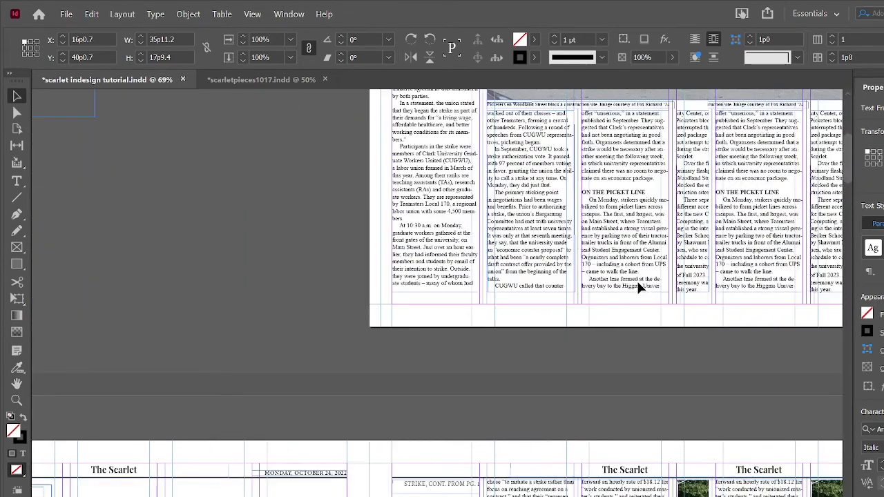
pyautogui.scroll(10, 638, 286)
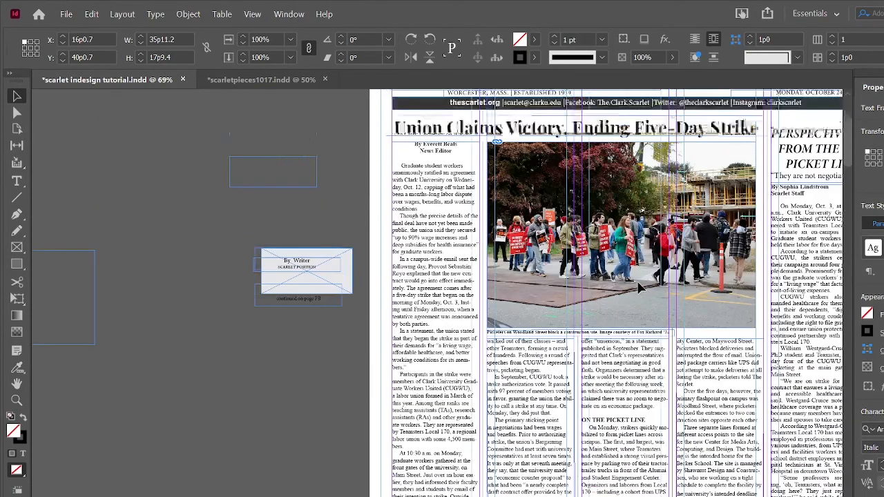
pyautogui.hscroll(5, 638, 286)
pyautogui.scroll(5, 638, 287)
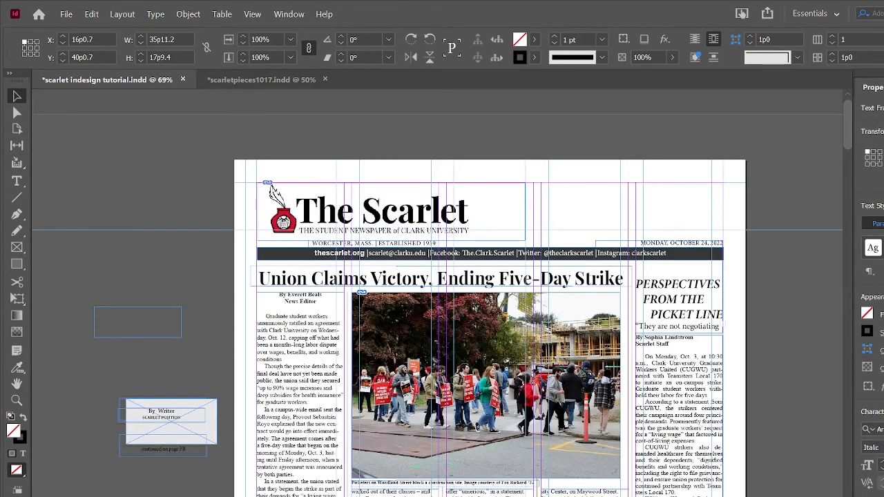